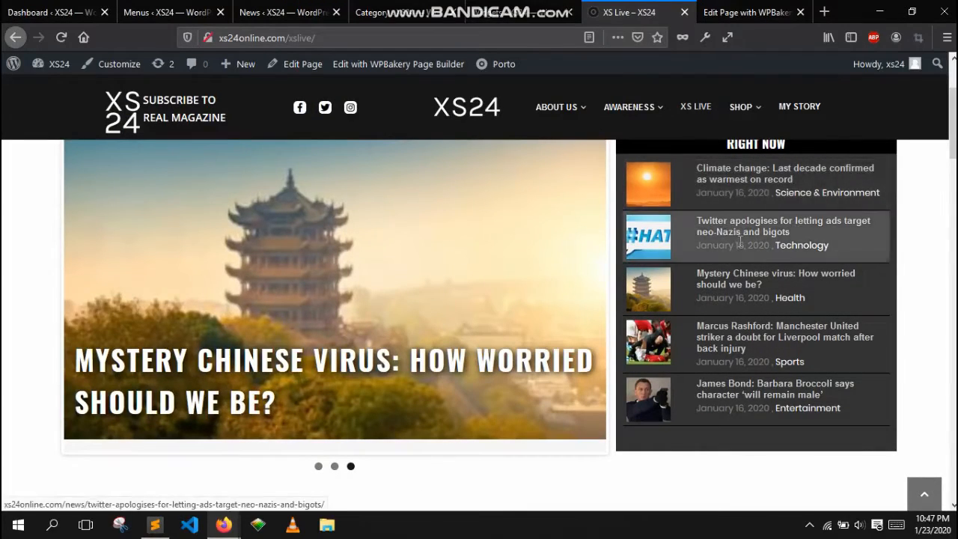
- Scroll through the XS Live page and examine the Latest News Scrolling Widget's list of headlines
{"action": "scroll", "coordinate": [744, 308], "scroll_direction": "down", "scroll_amount": 3}
{"action": "scroll", "coordinate": [755, 295], "scroll_direction": "down", "scroll_amount": 8}
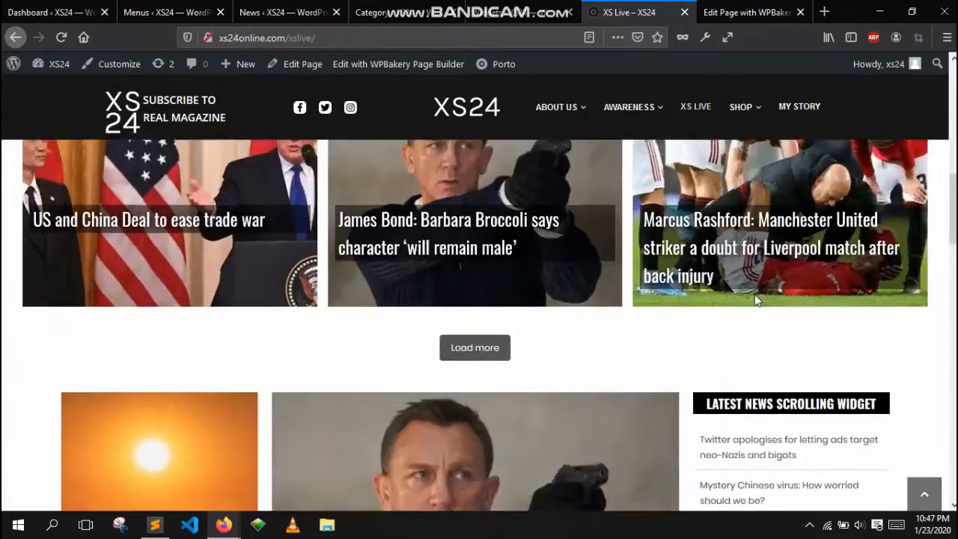
{"action": "scroll", "coordinate": [719, 278], "scroll_direction": "up", "scroll_amount": 1}
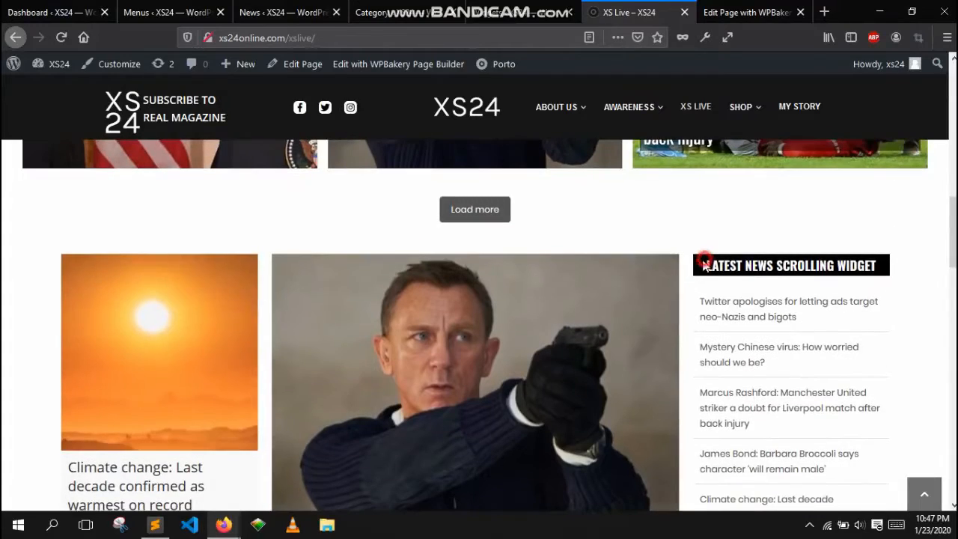
{"action": "left_click_drag", "start_coordinate": [704, 262], "coordinate": [777, 286]}
{"action": "scroll", "coordinate": [766, 375], "scroll_direction": "down", "scroll_amount": 7}
{"action": "scroll", "coordinate": [771, 358], "scroll_direction": "down", "scroll_amount": 8}
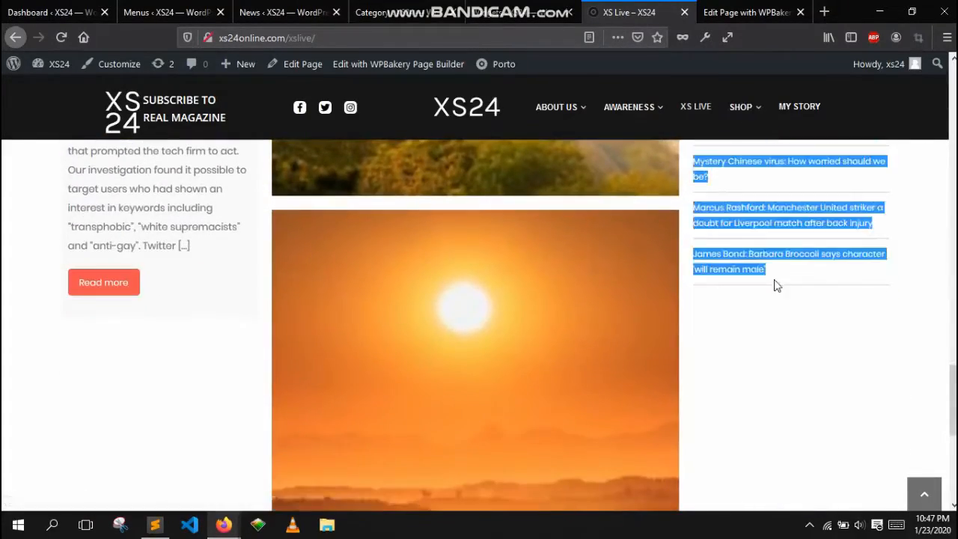
{"action": "scroll", "coordinate": [822, 302], "scroll_direction": "up", "scroll_amount": 10}
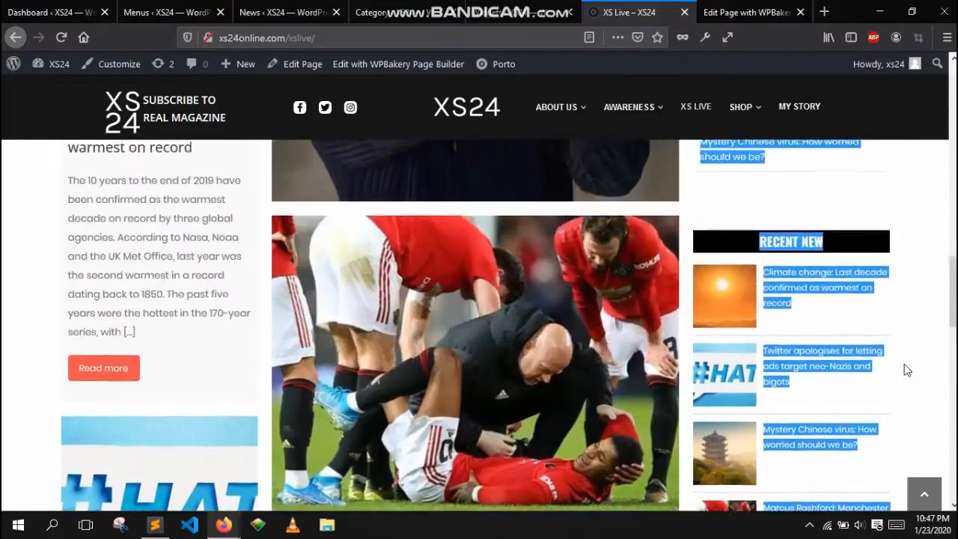
{"action": "scroll", "coordinate": [907, 370], "scroll_direction": "up", "scroll_amount": 3}
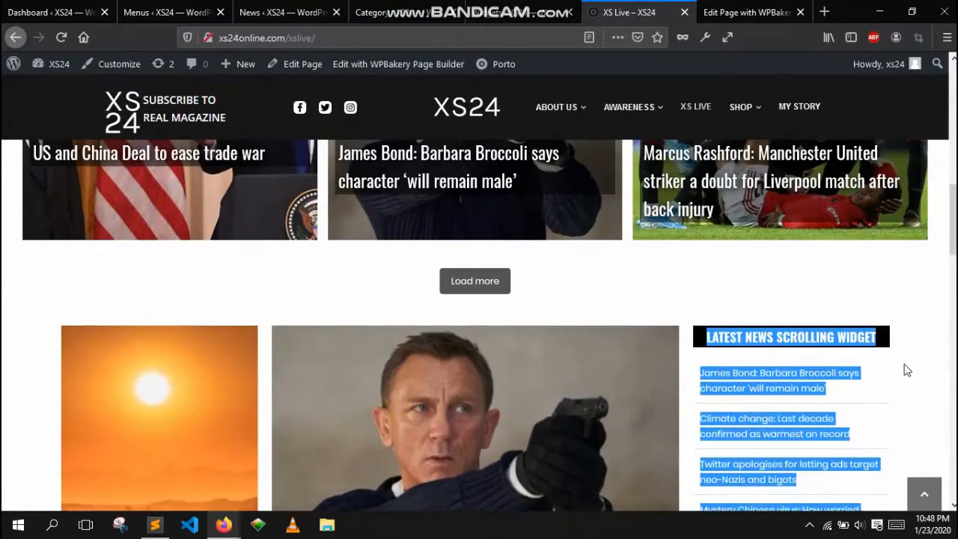
{"action": "scroll", "coordinate": [908, 369], "scroll_direction": "up", "scroll_amount": 4}
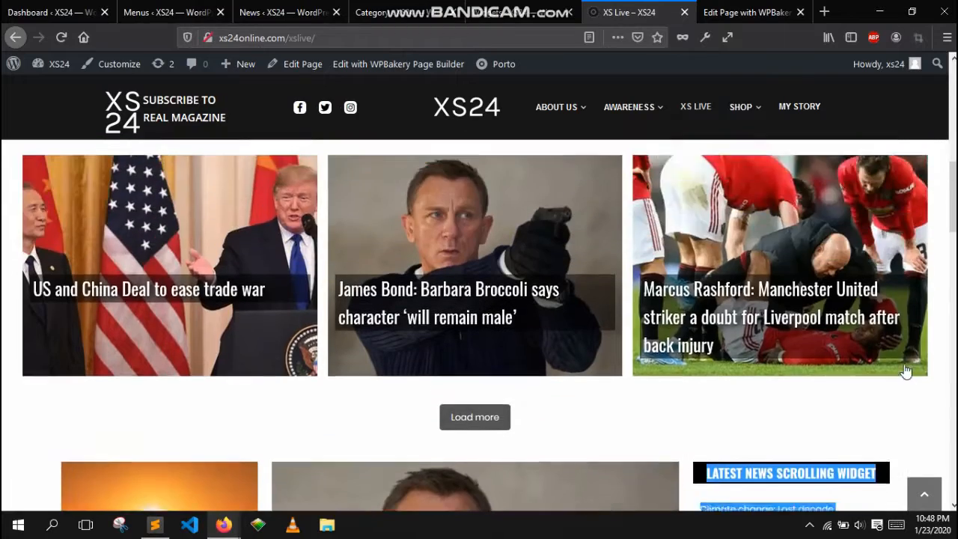
{"action": "scroll", "coordinate": [907, 370], "scroll_direction": "up", "scroll_amount": 5}
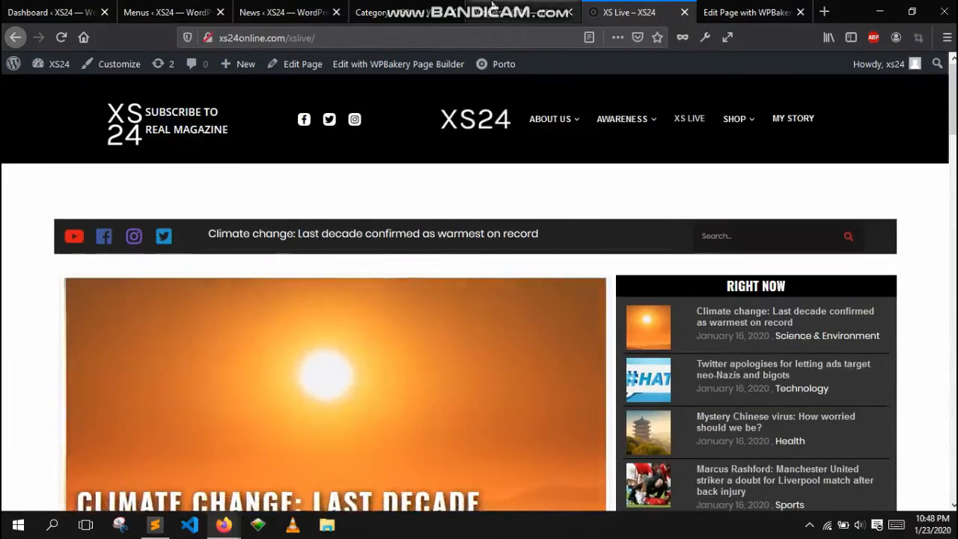
- Switch to the Widgets admin and inspect the Home, Secondary and Portfolio sidebar widgets
{"action": "left_click", "coordinate": [420, 12]}
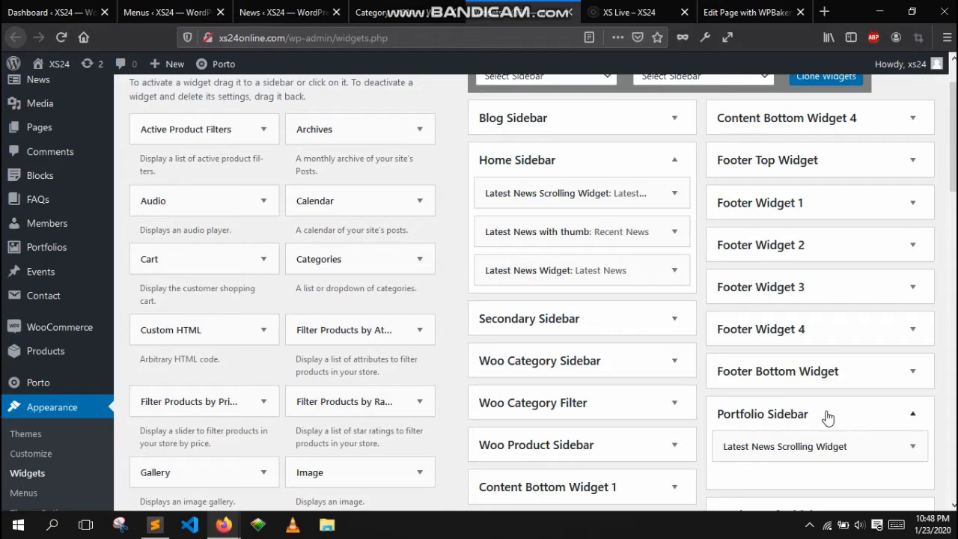
{"action": "left_click", "coordinate": [604, 321]}
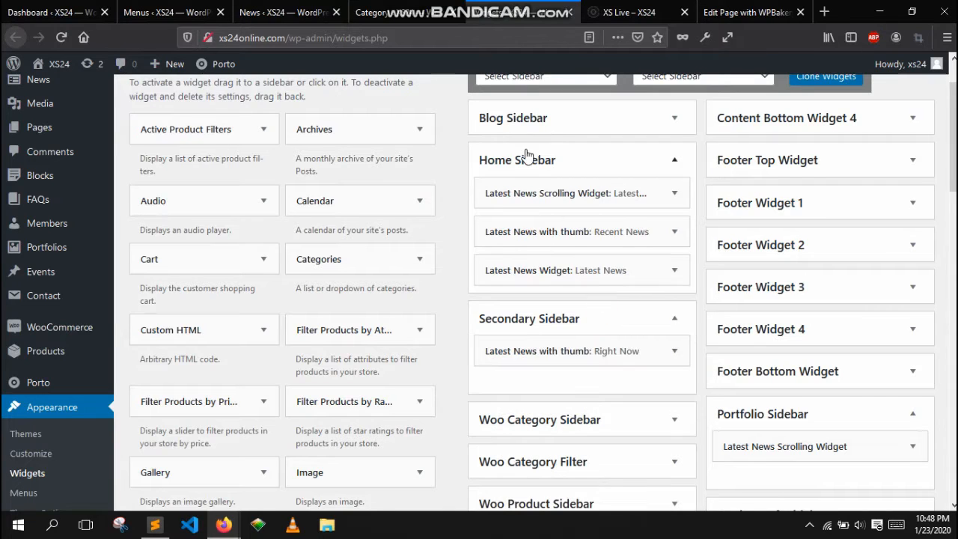
{"action": "left_click", "coordinate": [595, 316]}
{"action": "left_click", "coordinate": [861, 416]}
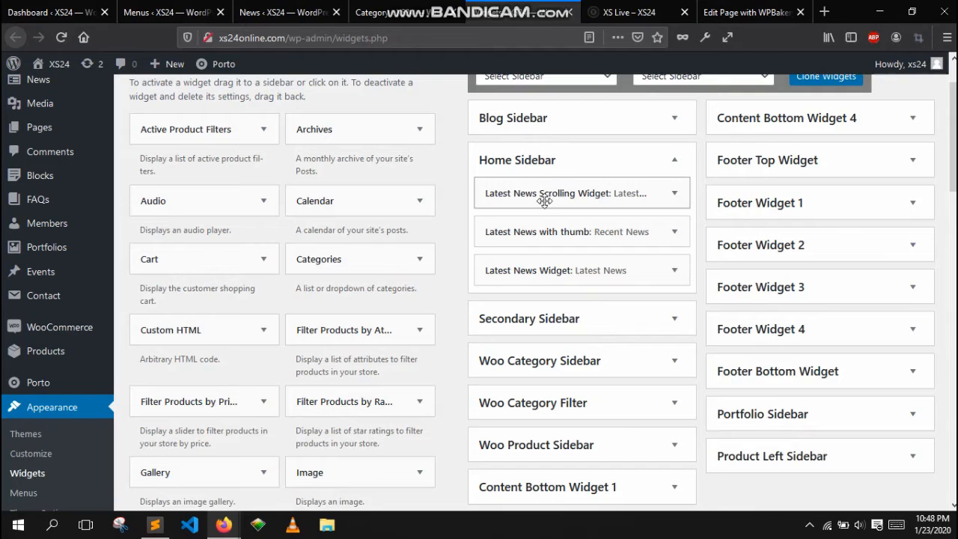
{"action": "left_click", "coordinate": [672, 196]}
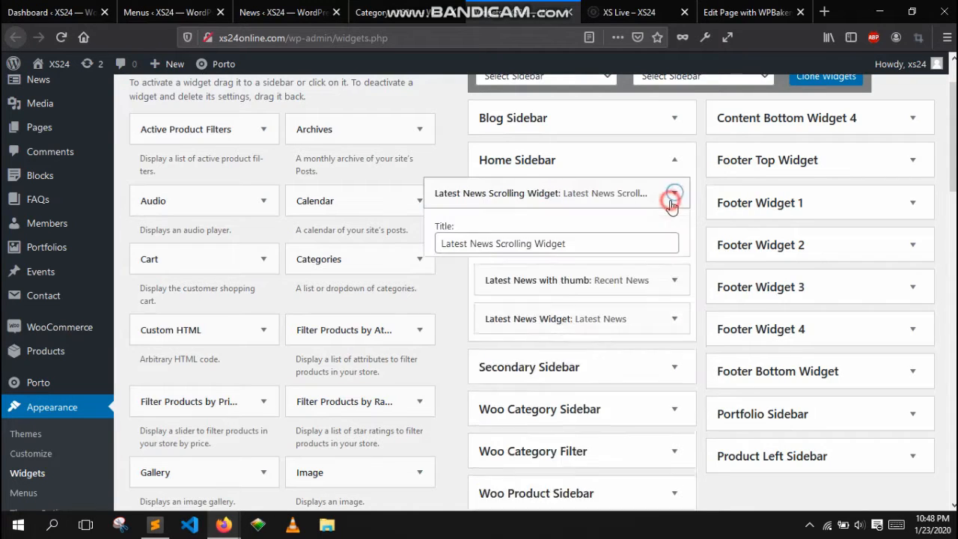
{"action": "left_click", "coordinate": [637, 196]}
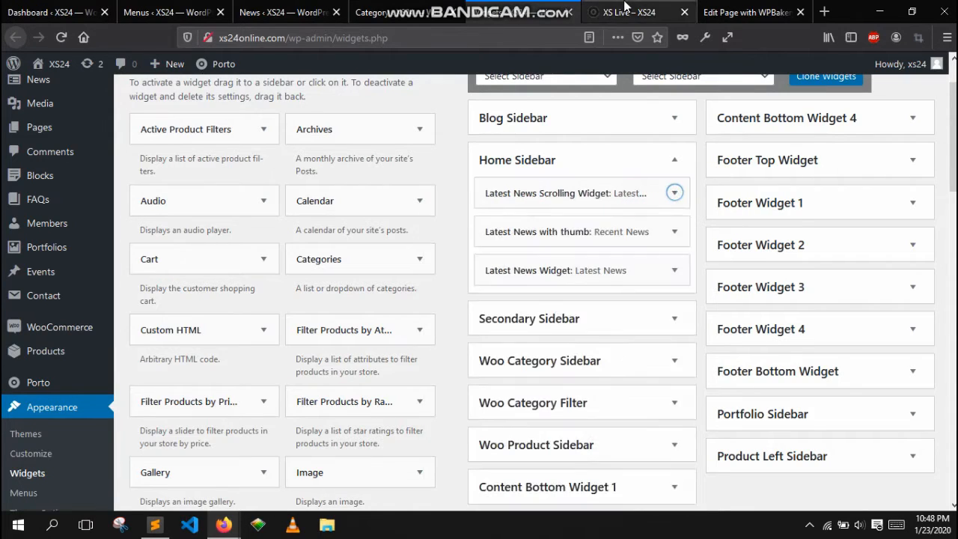
- Review the scrolling widget's headlines on the live XS Live page again
{"action": "left_click", "coordinate": [608, 8]}
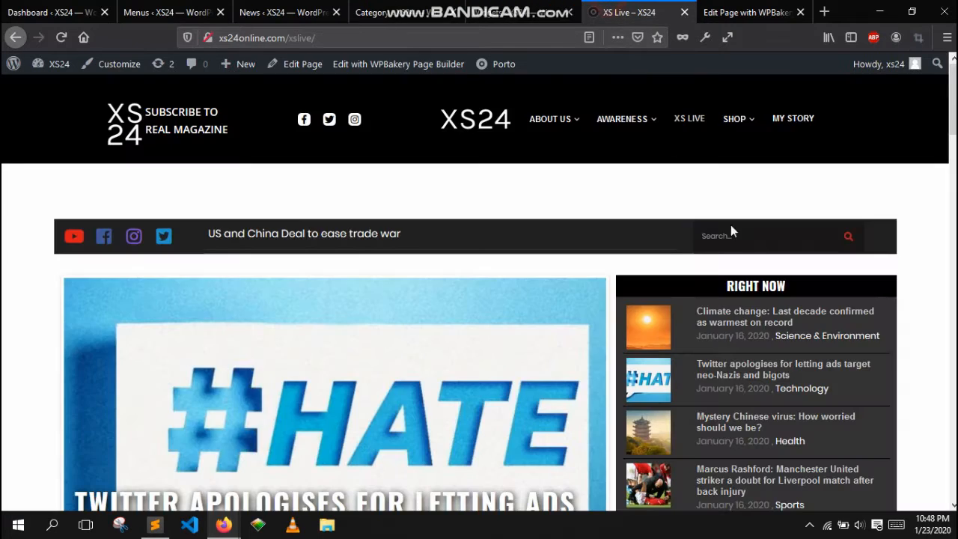
{"action": "scroll", "coordinate": [888, 349], "scroll_direction": "down", "scroll_amount": 8}
{"action": "left_click", "coordinate": [888, 316]}
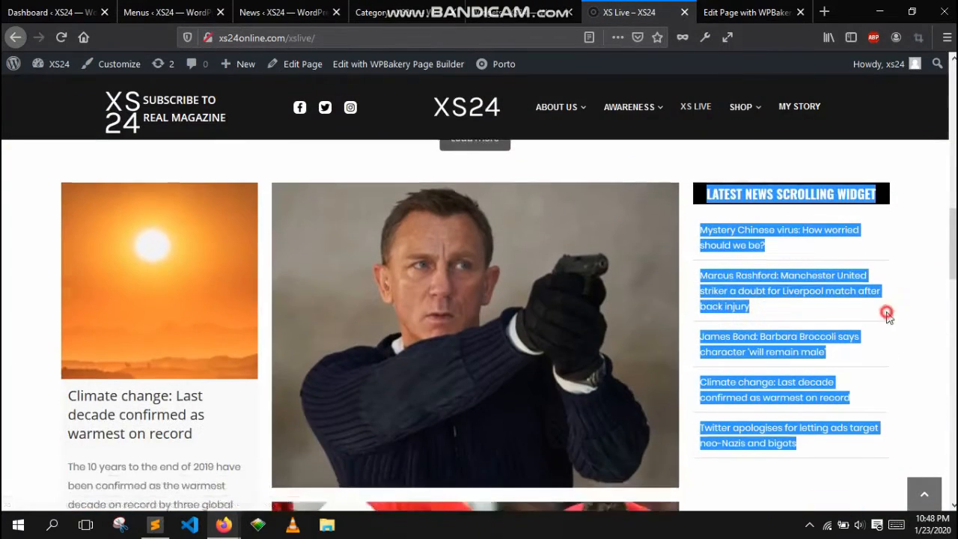
{"action": "left_click_drag", "start_coordinate": [706, 180], "coordinate": [876, 444]}
{"action": "scroll", "coordinate": [752, 337], "scroll_direction": "down", "scroll_amount": 4}
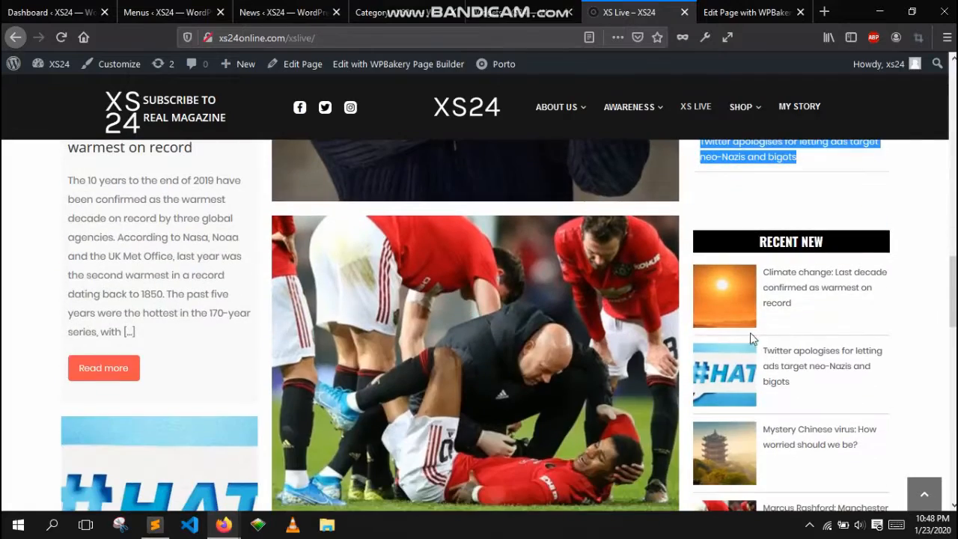
{"action": "scroll", "coordinate": [849, 409], "scroll_direction": "down", "scroll_amount": 7}
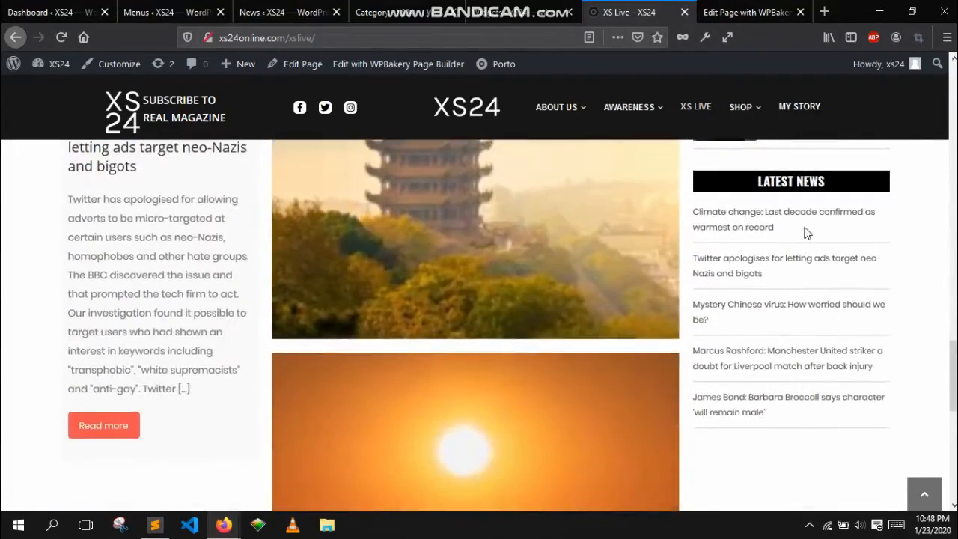
{"action": "scroll", "coordinate": [837, 405], "scroll_direction": "up", "scroll_amount": 10}
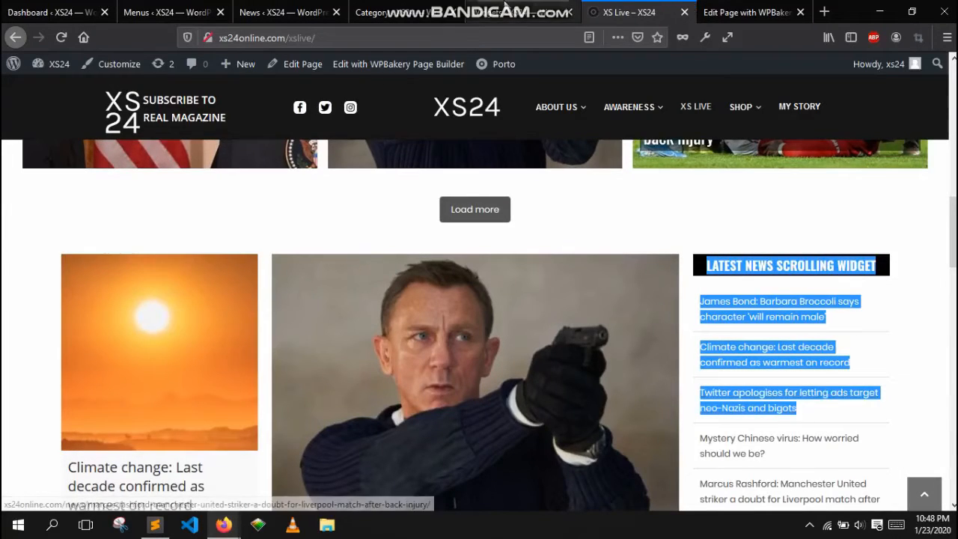
- Open the settings of the Latest News Scrolling Widget in the Home Sidebar
{"action": "left_click", "coordinate": [502, 11]}
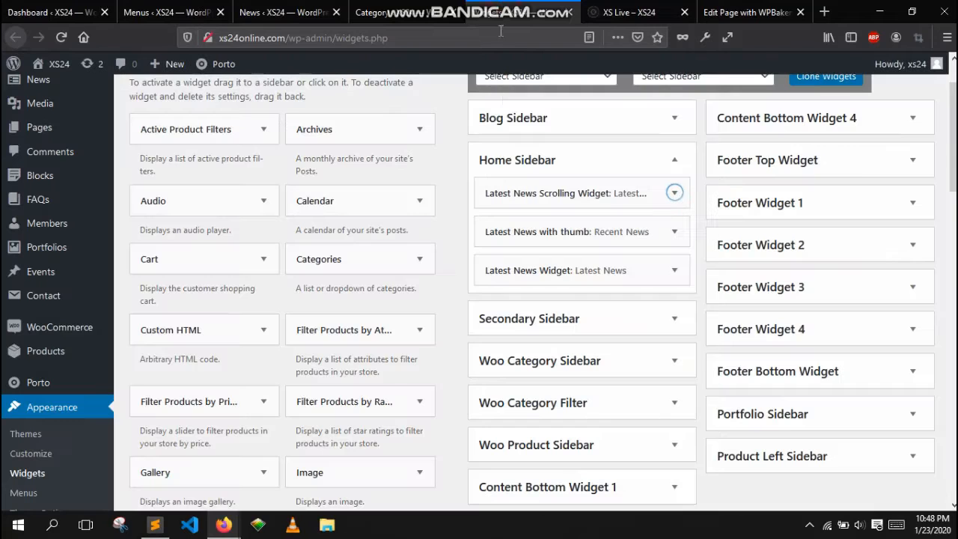
{"action": "left_click", "coordinate": [650, 193]}
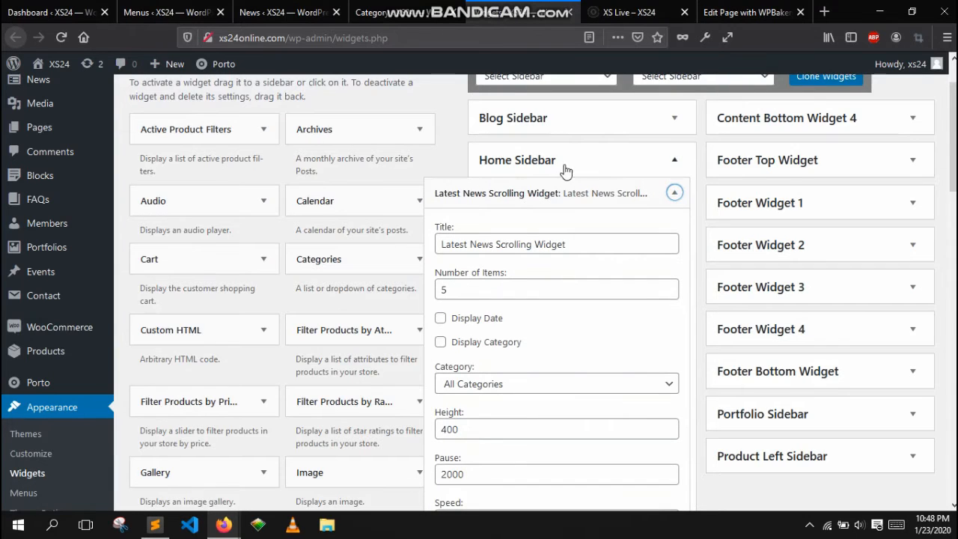
{"action": "scroll", "coordinate": [605, 167], "scroll_direction": "down", "scroll_amount": 2}
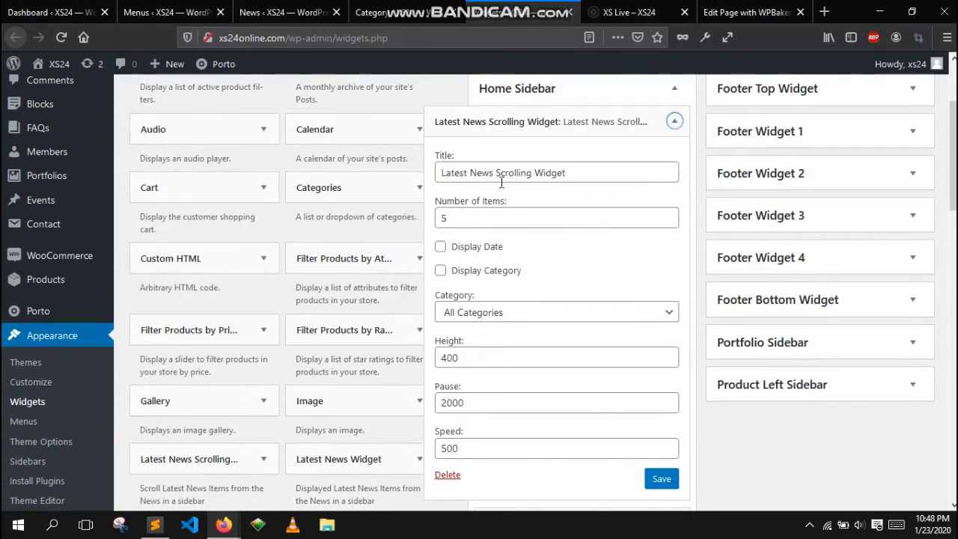
- Compare the widget's title and number-of-items settings with the headlines shown on the live page
{"action": "left_click", "coordinate": [629, 12]}
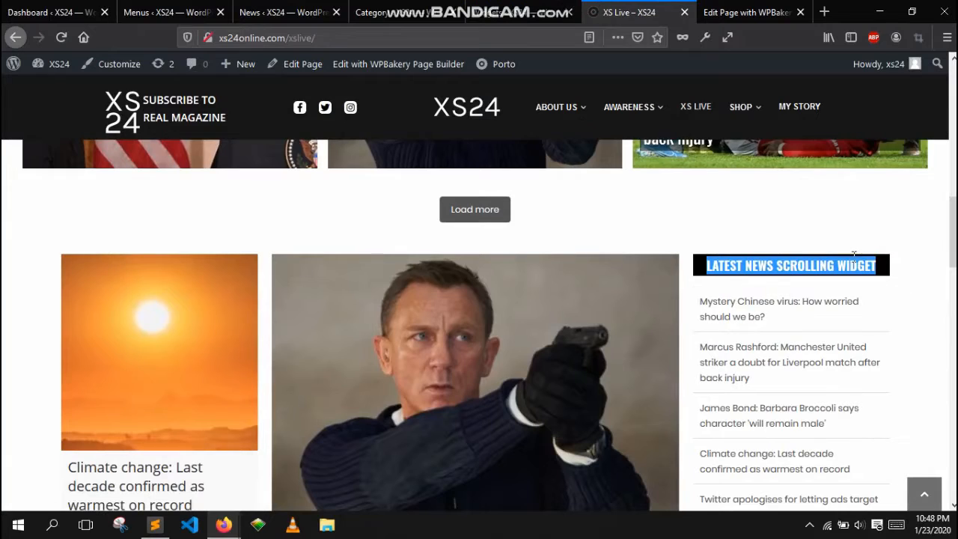
{"action": "left_click", "coordinate": [524, 12]}
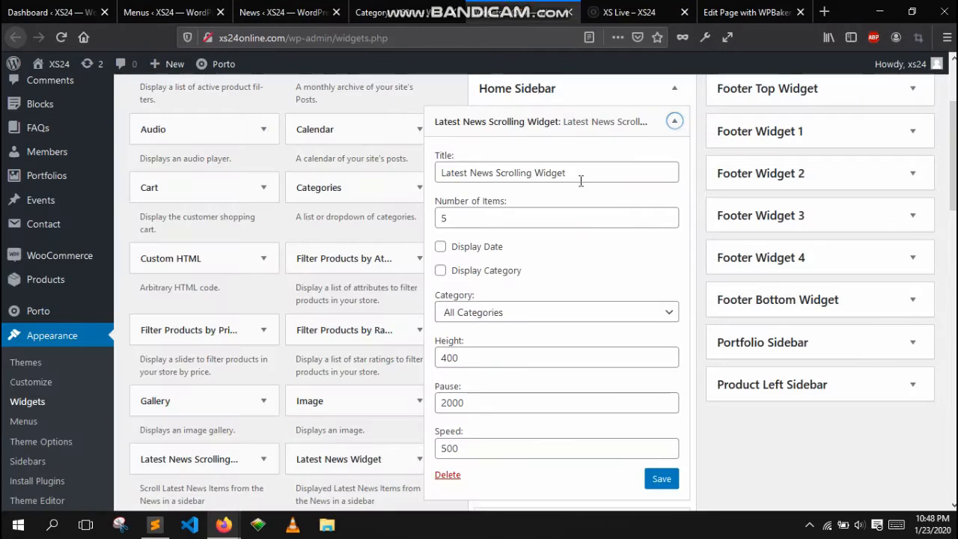
{"action": "left_click_drag", "start_coordinate": [581, 178], "coordinate": [435, 173]}
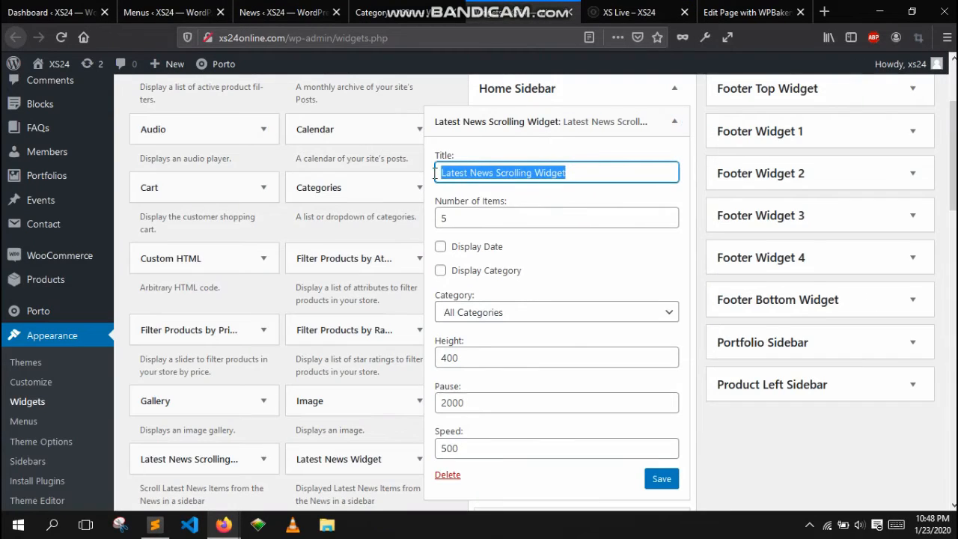
{"action": "double_click", "coordinate": [491, 217]}
{"action": "left_click", "coordinate": [629, 12]}
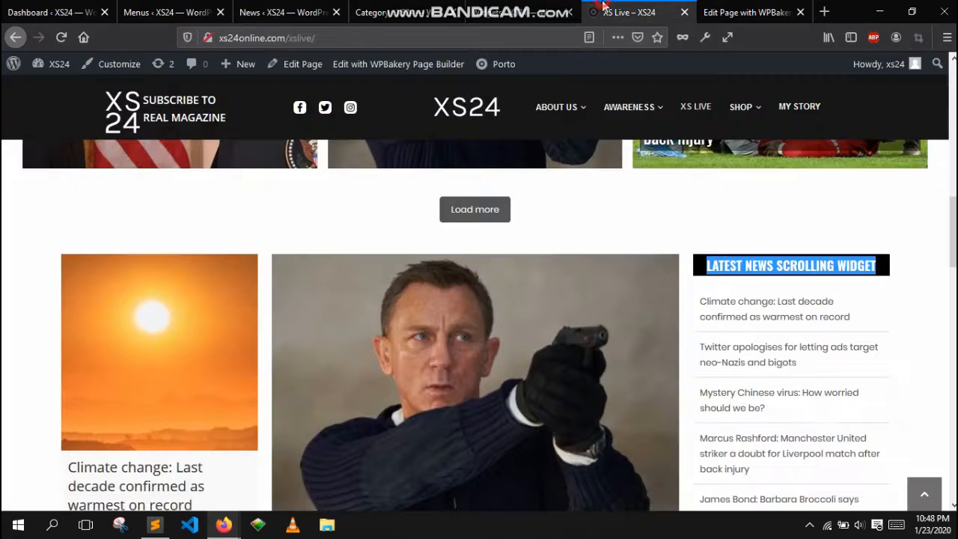
{"action": "scroll", "coordinate": [822, 337], "scroll_direction": "down", "scroll_amount": 3}
{"action": "scroll", "coordinate": [805, 352], "scroll_direction": "up", "scroll_amount": 2}
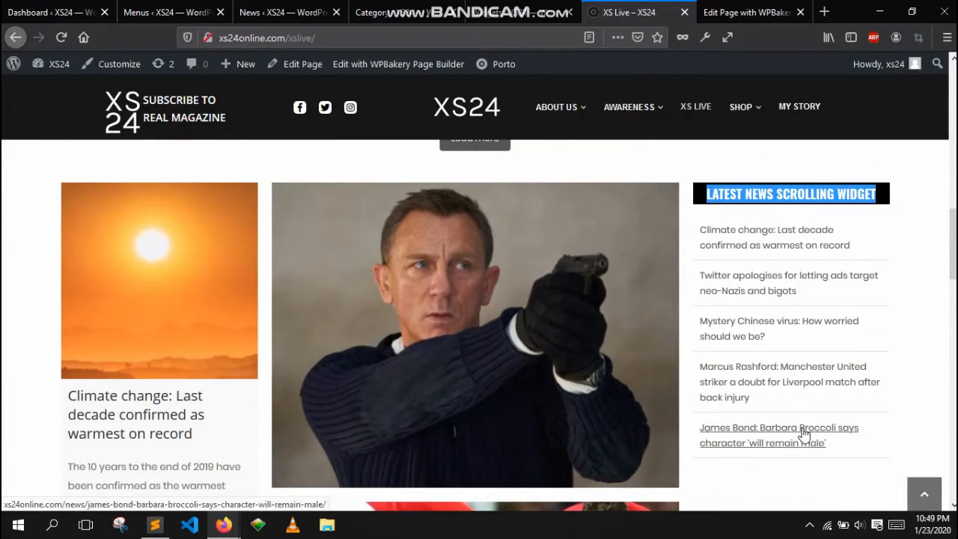
{"action": "left_click", "coordinate": [549, 9]}
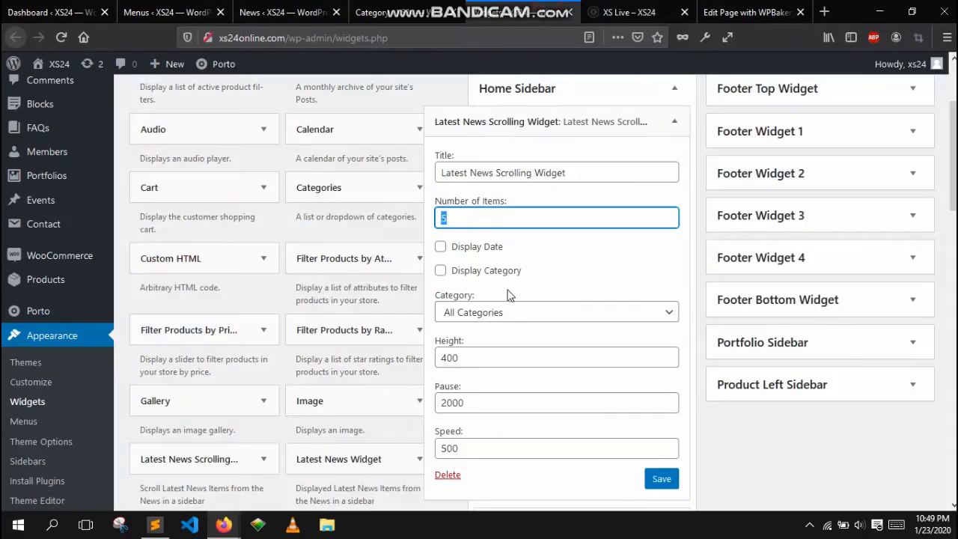
{"action": "left_click", "coordinate": [587, 268]}
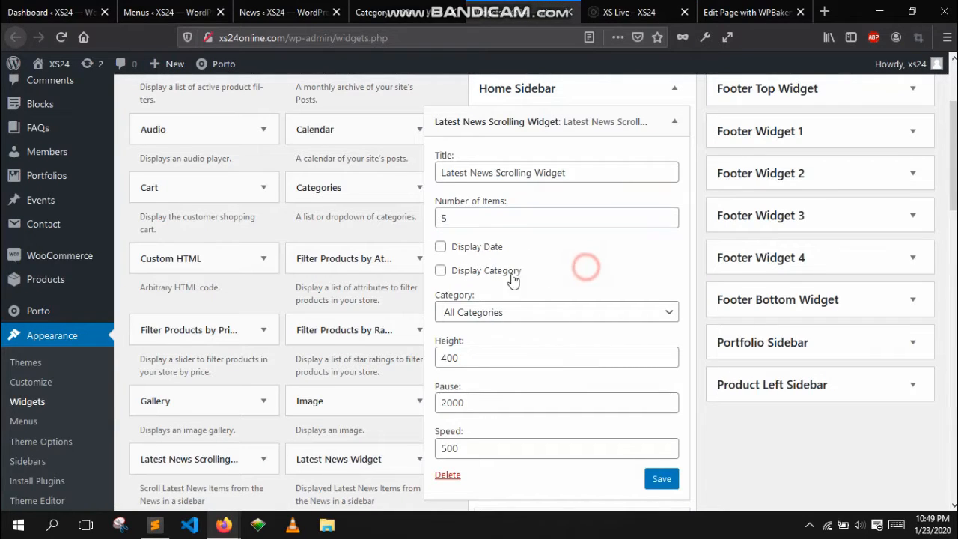
- Set the Latest News Scrolling Widget's category to Entertainment and save the widget
{"action": "left_click", "coordinate": [468, 321]}
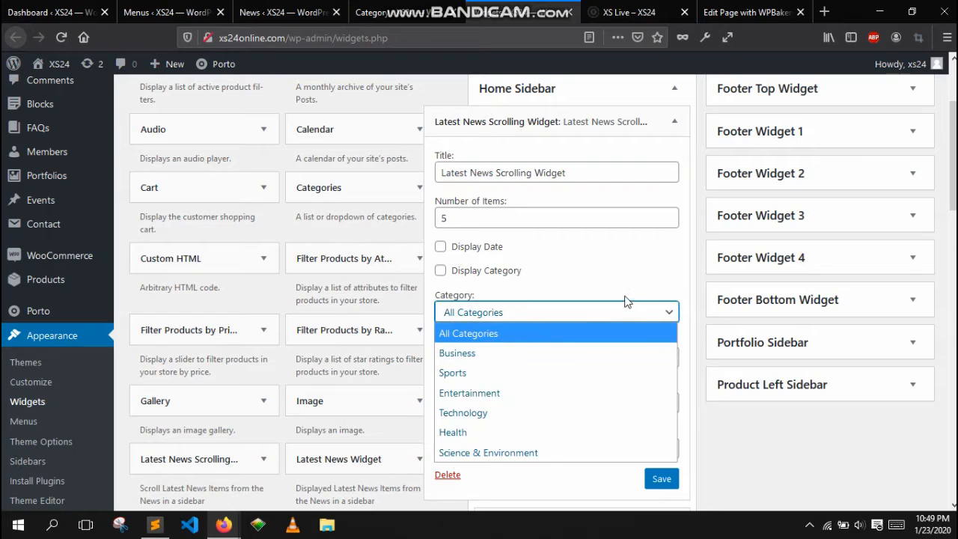
{"action": "left_click", "coordinate": [719, 258]}
{"action": "scroll", "coordinate": [572, 239], "scroll_direction": "down", "scroll_amount": 2}
{"action": "left_click", "coordinate": [502, 244]}
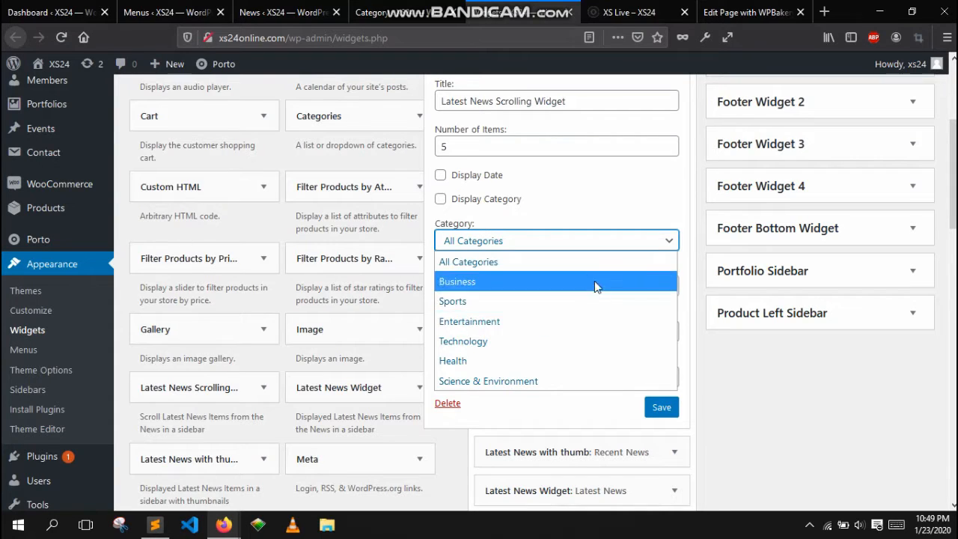
{"action": "left_click", "coordinate": [507, 321]}
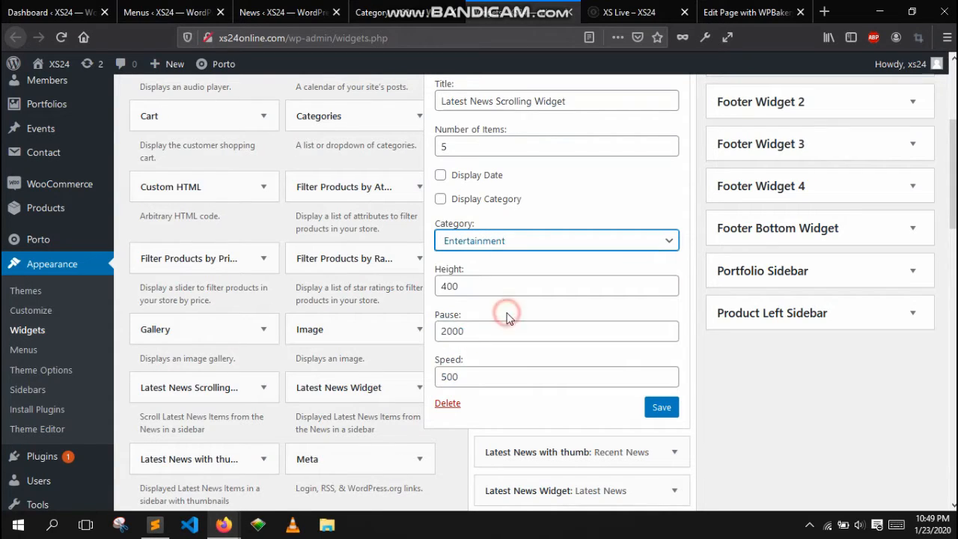
{"action": "left_click", "coordinate": [652, 408]}
- Set the Latest News Scrolling Widget's category back to All Categories after checking the live page
{"action": "left_click", "coordinate": [629, 12]}
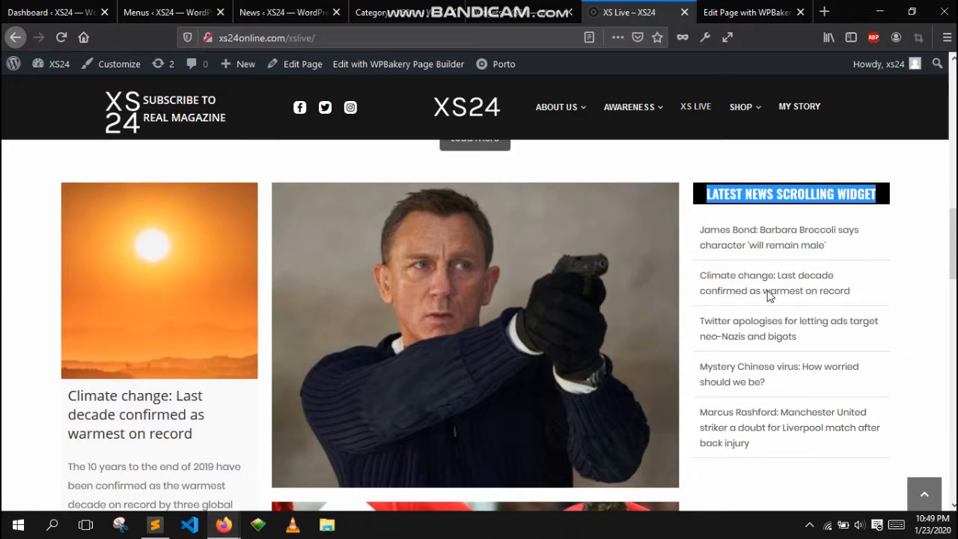
{"action": "left_click", "coordinate": [517, 12]}
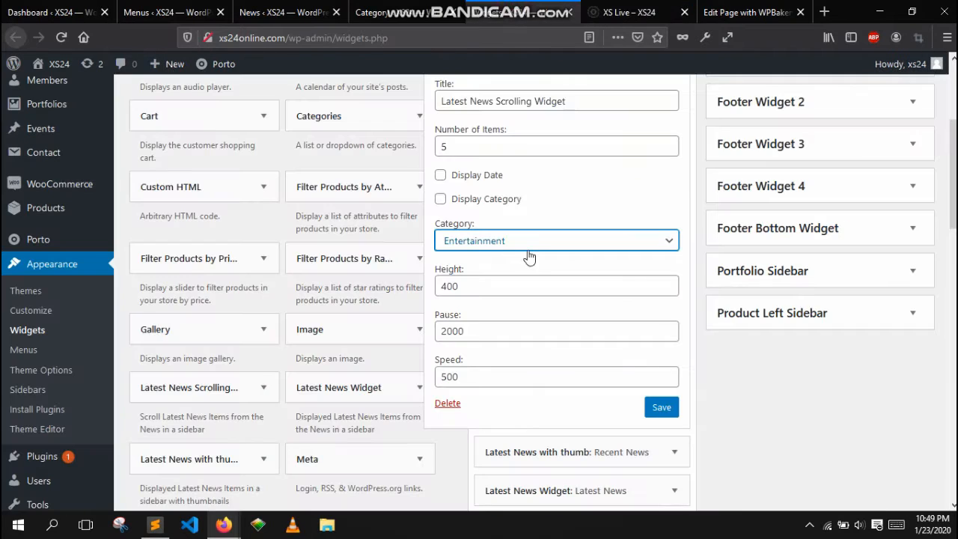
{"action": "left_click", "coordinate": [494, 250]}
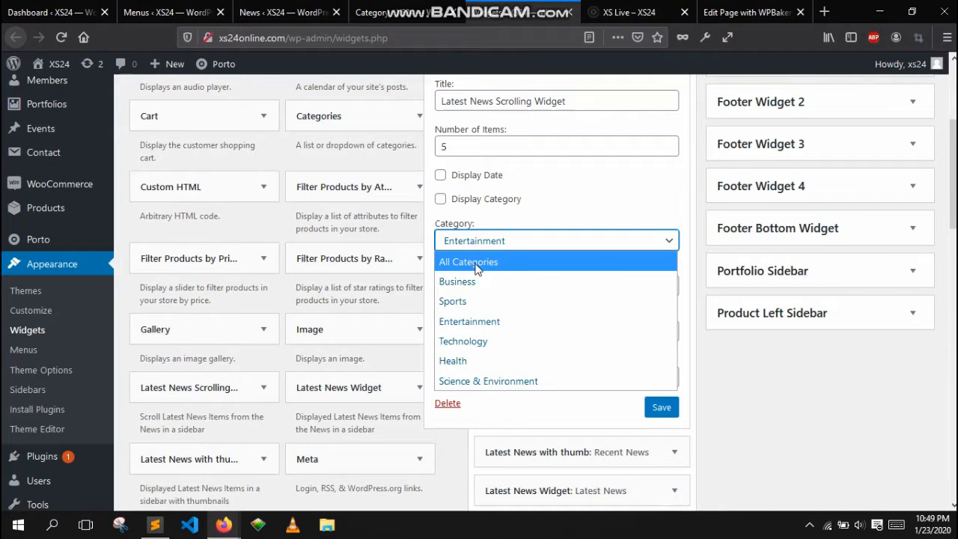
{"action": "left_click", "coordinate": [472, 262]}
- Collapse the scrolling widget's settings and open the Latest News with thumb widget's settings in the Home Sidebar
{"action": "left_click", "coordinate": [632, 12]}
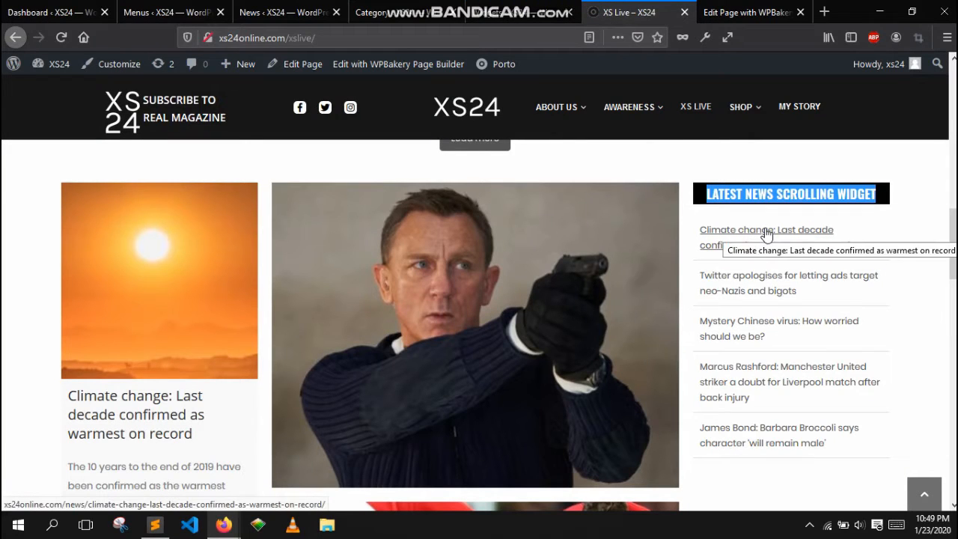
{"action": "left_click", "coordinate": [529, 9]}
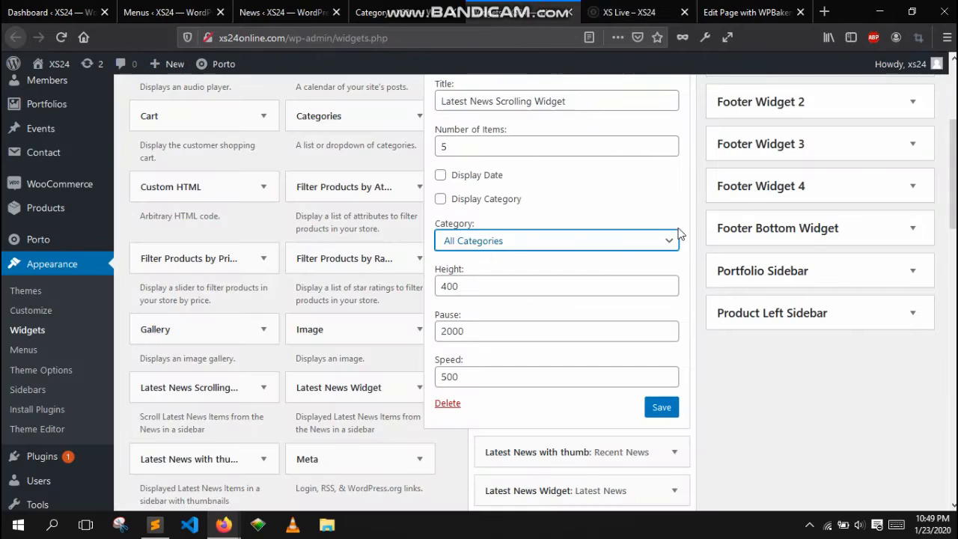
{"action": "scroll", "coordinate": [680, 234], "scroll_direction": "up", "scroll_amount": 3}
{"action": "left_click", "coordinate": [675, 193]}
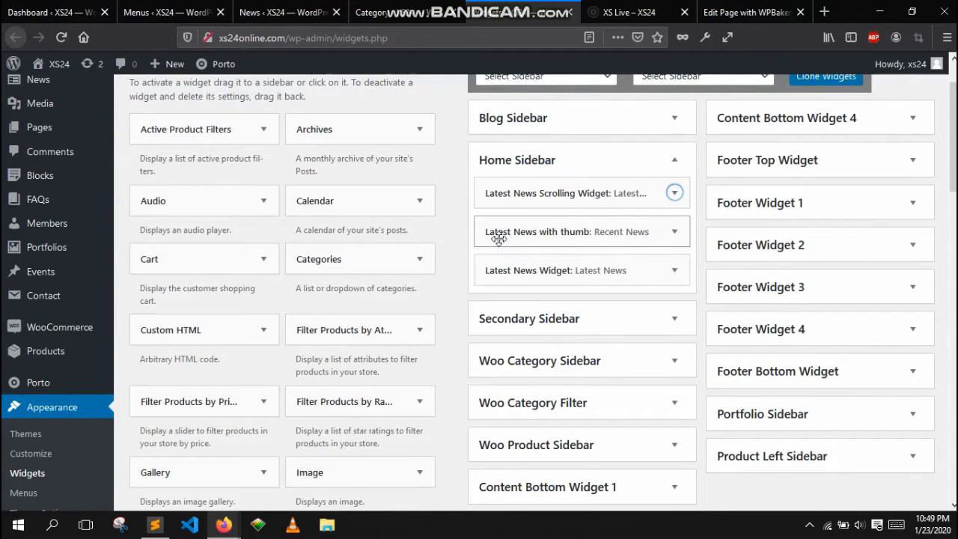
{"action": "left_click", "coordinate": [674, 233]}
- Review the Recent News thumbnail widget in the sidebar of the live XS Live page
{"action": "left_click", "coordinate": [637, 6]}
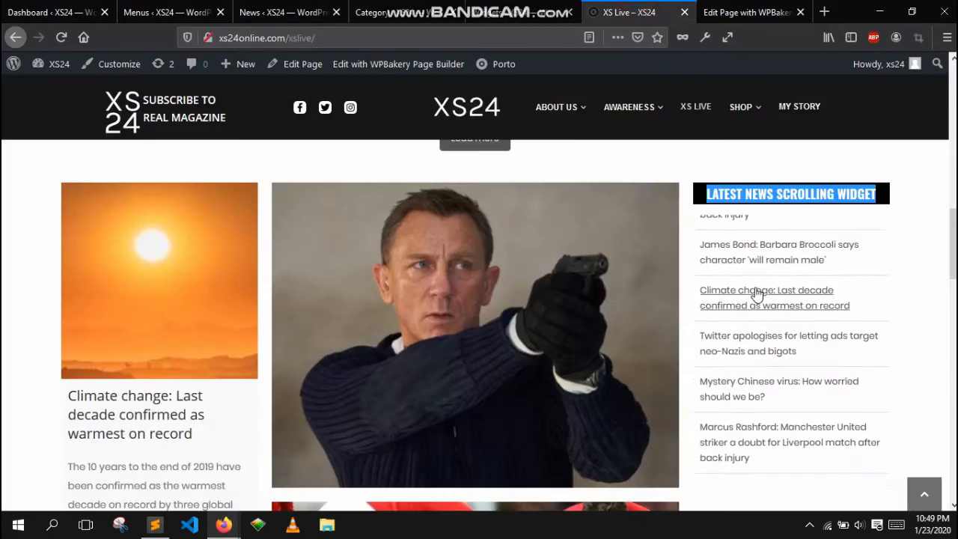
{"action": "scroll", "coordinate": [749, 329], "scroll_direction": "down", "scroll_amount": 2}
{"action": "scroll", "coordinate": [798, 364], "scroll_direction": "down", "scroll_amount": 2}
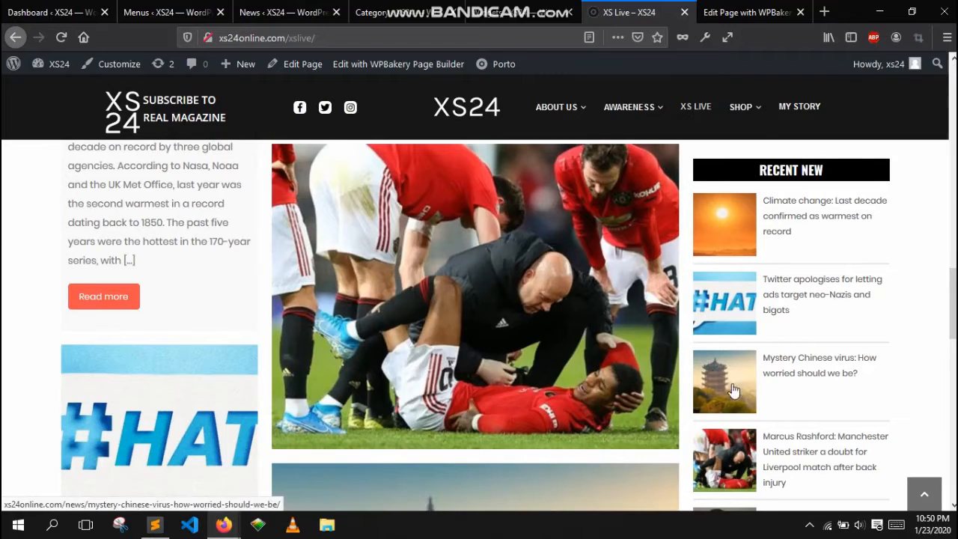
{"action": "left_click", "coordinate": [549, 9]}
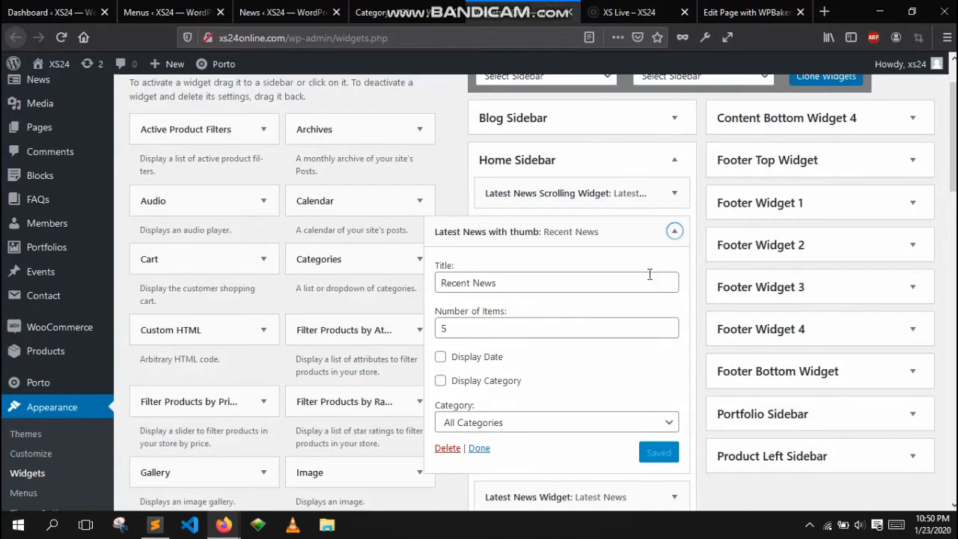
- Inspect the Latest News with thumb widget's title, number of items and category options
{"action": "scroll", "coordinate": [650, 274], "scroll_direction": "down", "scroll_amount": 2}
{"action": "triple_click", "coordinate": [535, 212]}
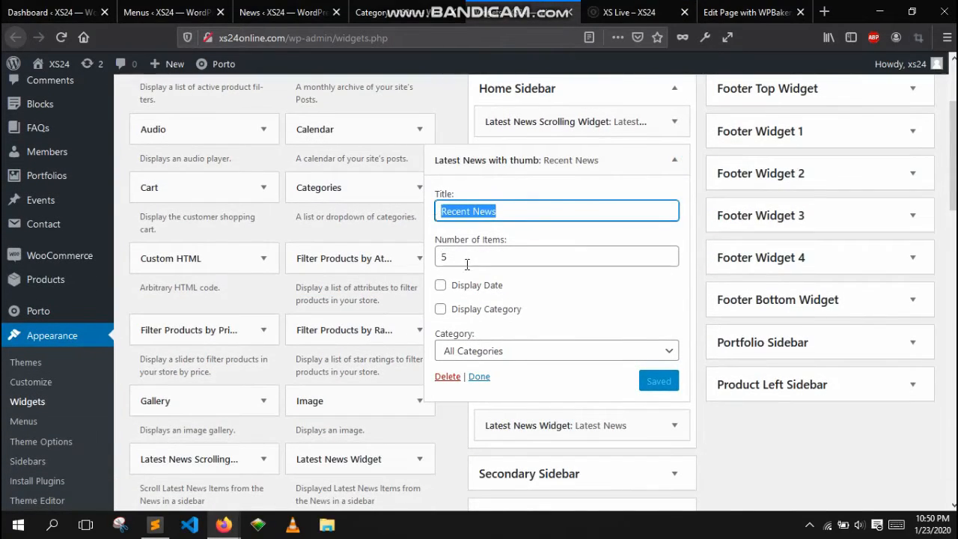
{"action": "left_click_drag", "start_coordinate": [502, 260], "coordinate": [425, 253]}
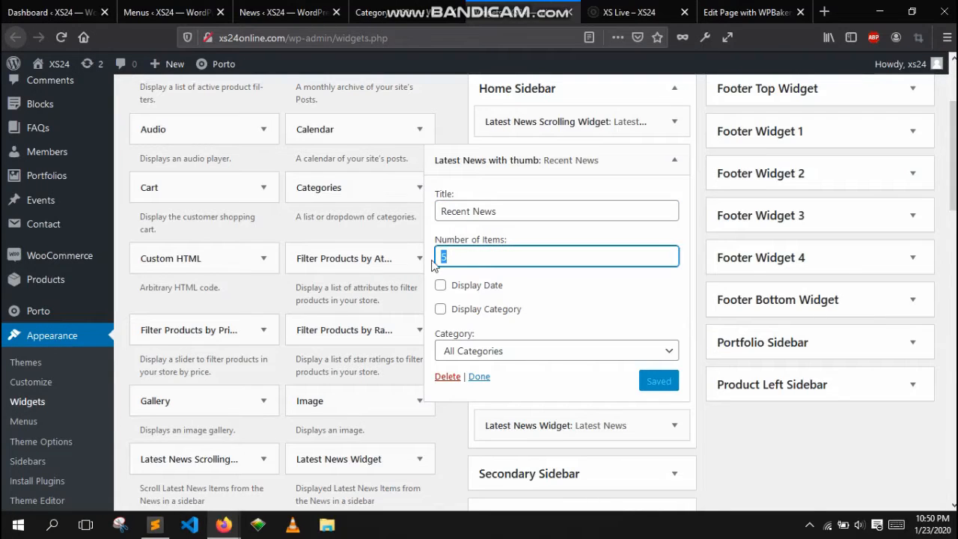
{"action": "left_click", "coordinate": [550, 296]}
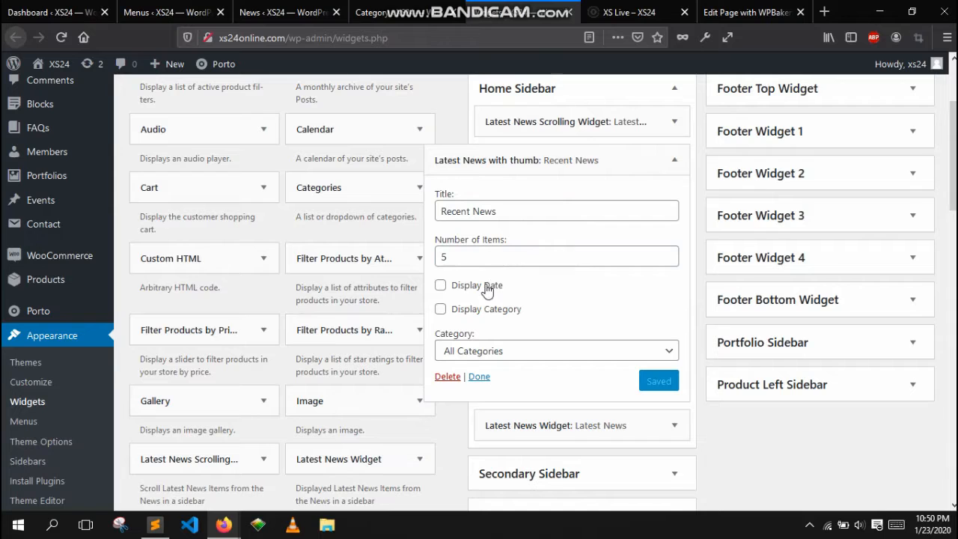
{"action": "left_click", "coordinate": [584, 359]}
{"action": "scroll", "coordinate": [584, 345], "scroll_direction": "down", "scroll_amount": 3}
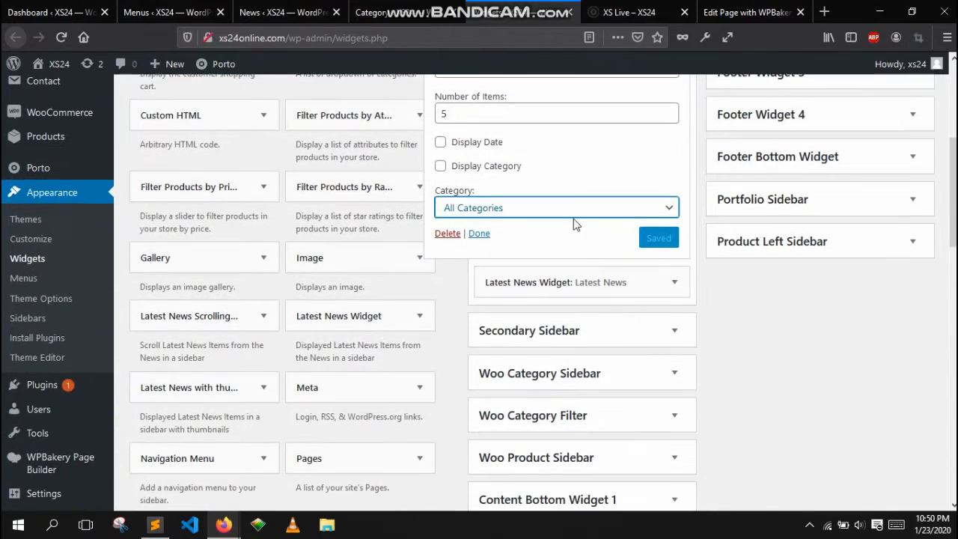
{"action": "left_click", "coordinate": [578, 217]}
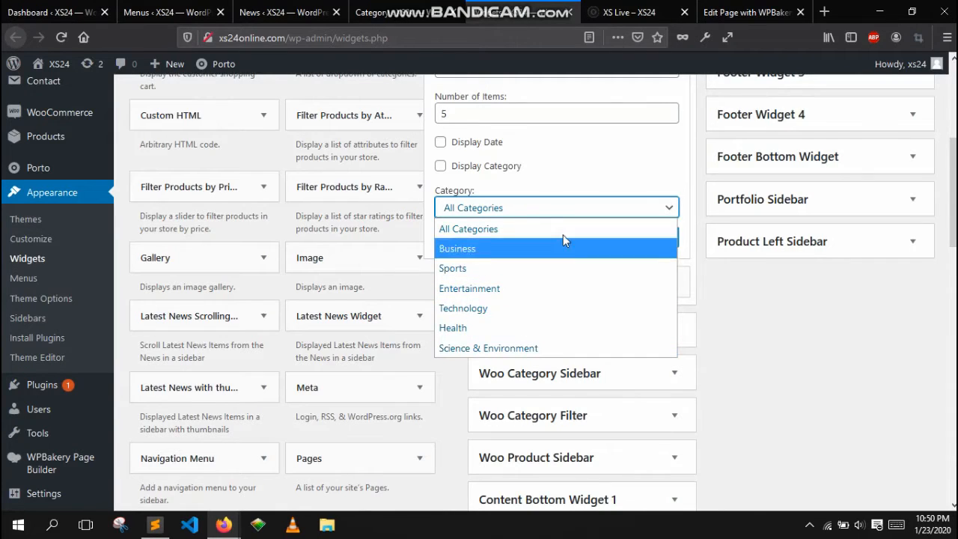
{"action": "left_click", "coordinate": [633, 8]}
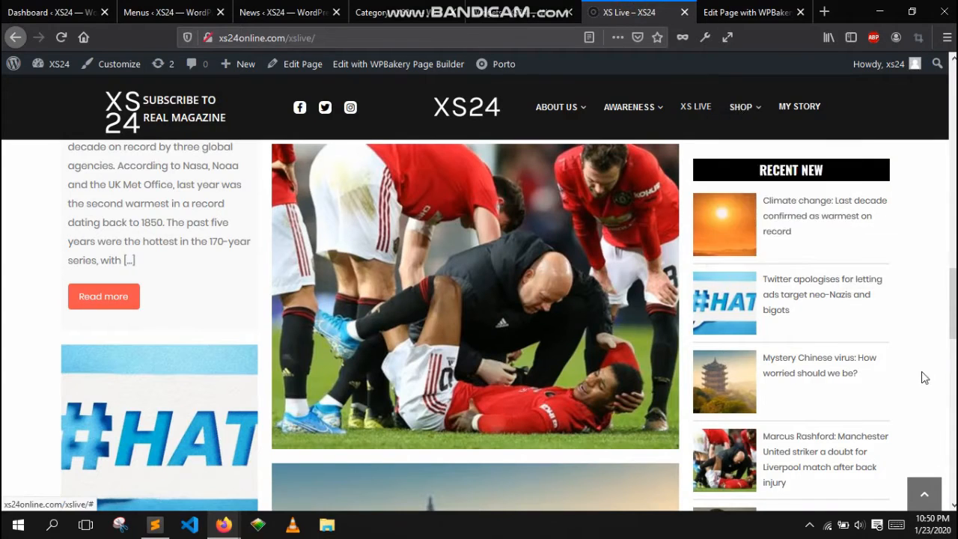
- Scroll through the live XS Live page to compare its sidebar news widgets
{"action": "scroll", "coordinate": [831, 201], "scroll_direction": "down", "scroll_amount": 2}
{"action": "scroll", "coordinate": [836, 359], "scroll_direction": "down", "scroll_amount": 1}
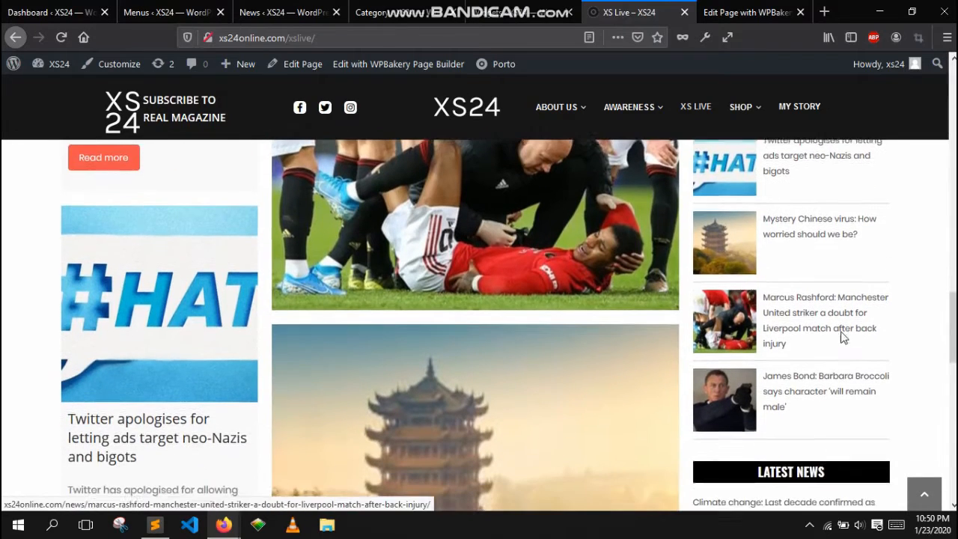
{"action": "scroll", "coordinate": [849, 392], "scroll_direction": "up", "scroll_amount": 2}
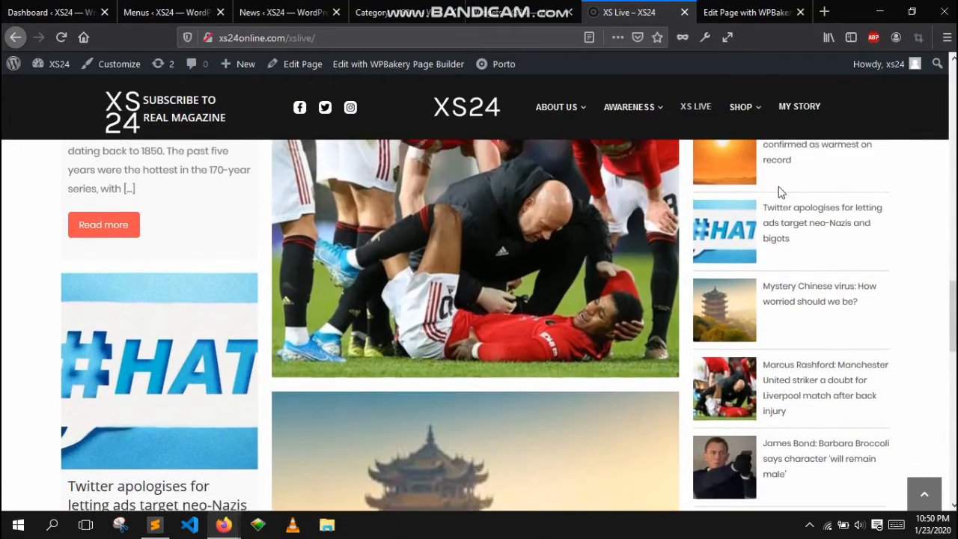
{"action": "scroll", "coordinate": [824, 367], "scroll_direction": "up", "scroll_amount": 2}
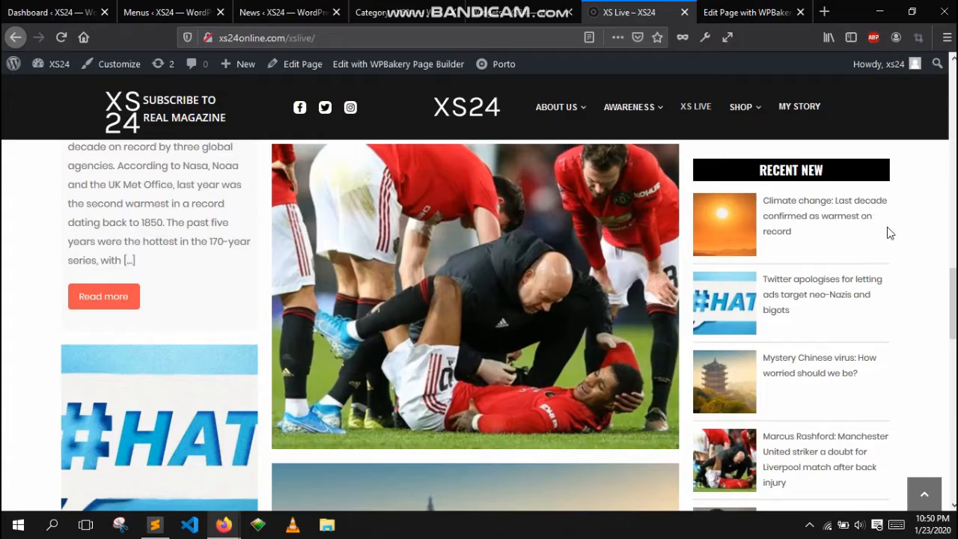
{"action": "scroll", "coordinate": [885, 253], "scroll_direction": "up", "scroll_amount": 15}
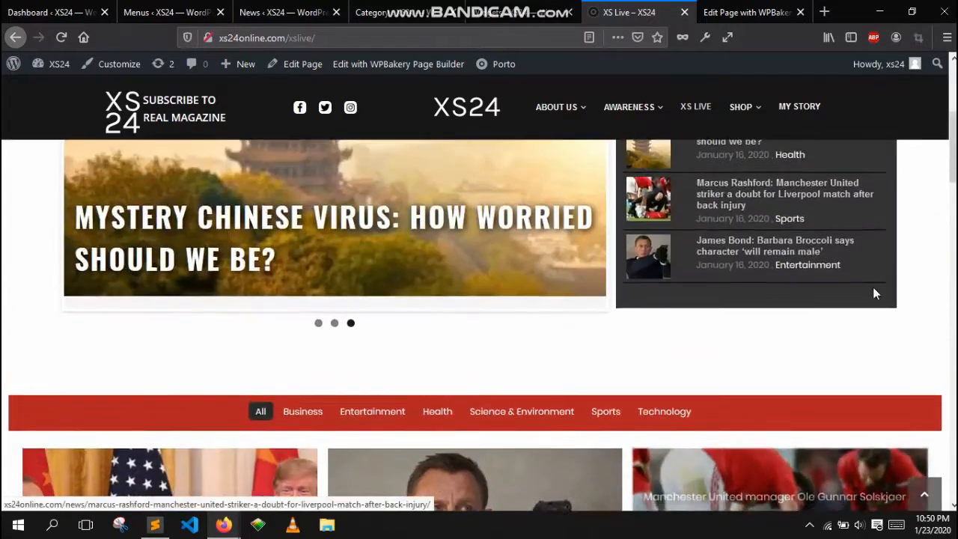
{"action": "scroll", "coordinate": [875, 325], "scroll_direction": "down", "scroll_amount": 2}
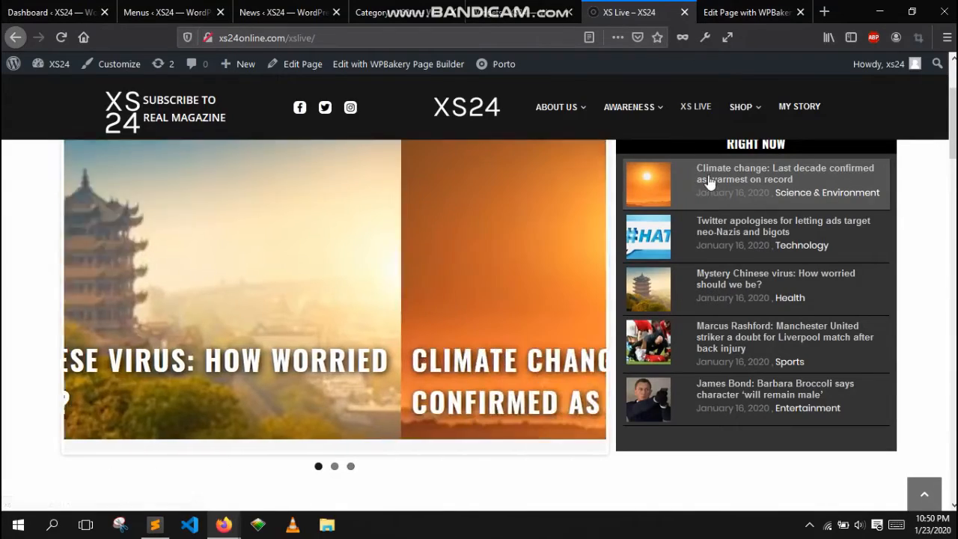
{"action": "scroll", "coordinate": [778, 266], "scroll_direction": "down", "scroll_amount": 10}
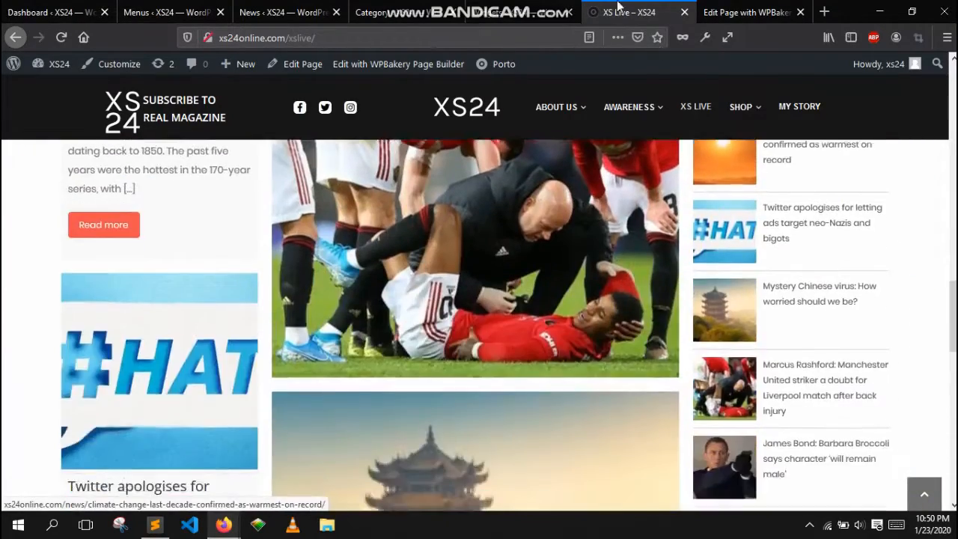
- Collapse the thumb widget and open the Latest News Widget's settings in the Home Sidebar
{"action": "left_click", "coordinate": [554, 12]}
{"action": "scroll", "coordinate": [631, 131], "scroll_direction": "up", "scroll_amount": 3}
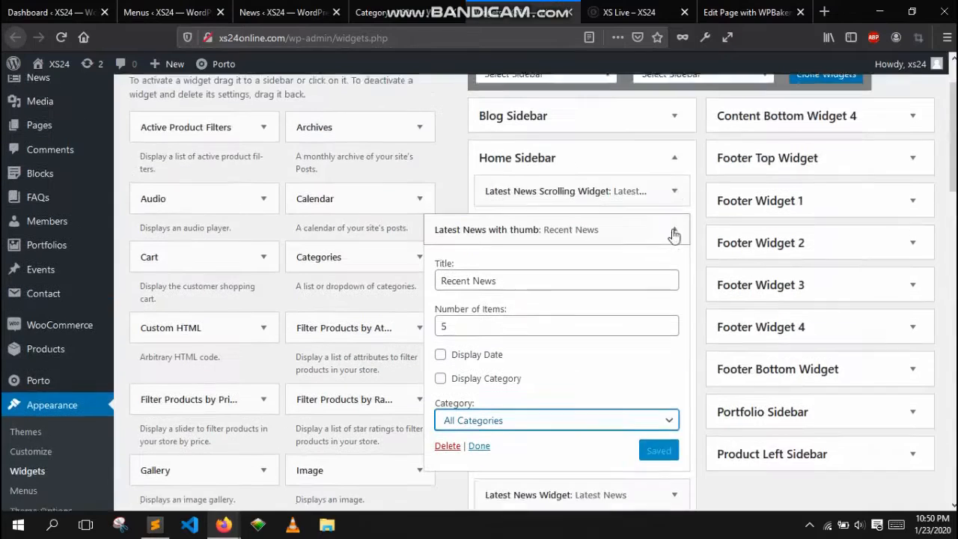
{"action": "left_click", "coordinate": [676, 231]}
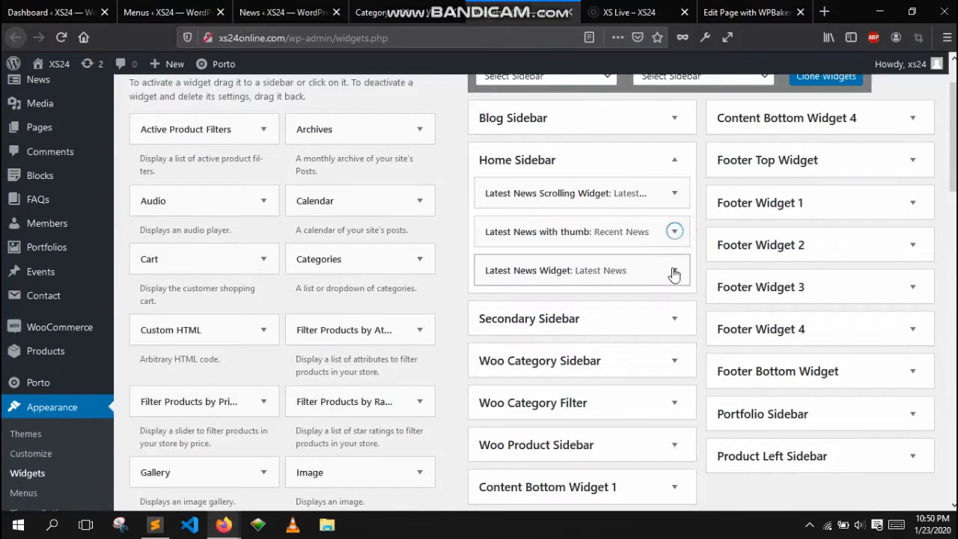
{"action": "left_click", "coordinate": [647, 276]}
{"action": "scroll", "coordinate": [614, 266], "scroll_direction": "down", "scroll_amount": 2}
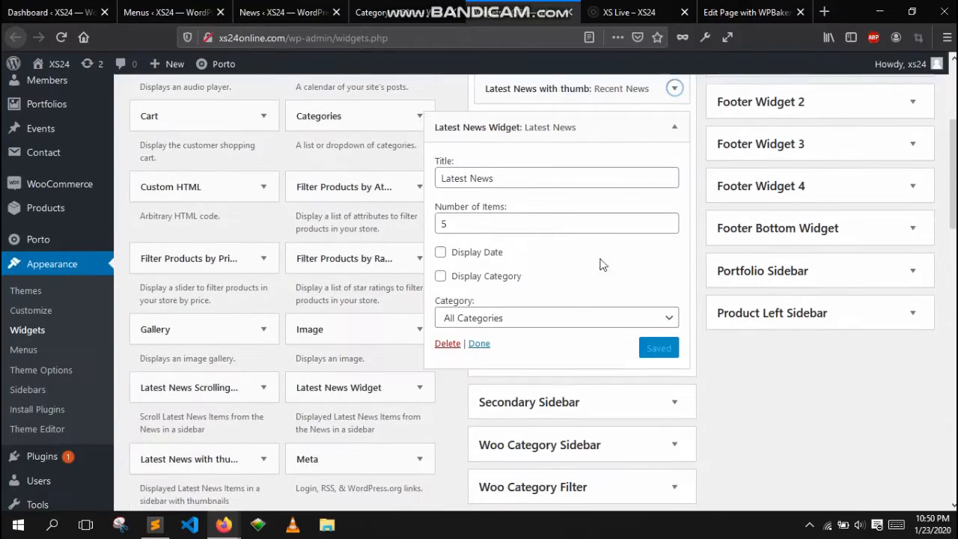
- Inspect the Latest News Widget's title, number of items and category options
{"action": "triple_click", "coordinate": [516, 179]}
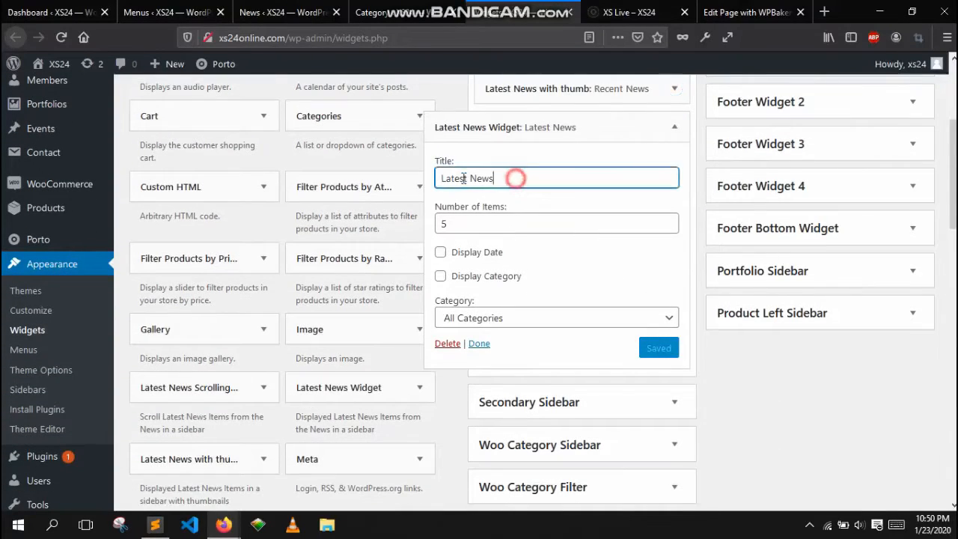
{"action": "triple_click", "coordinate": [498, 219]}
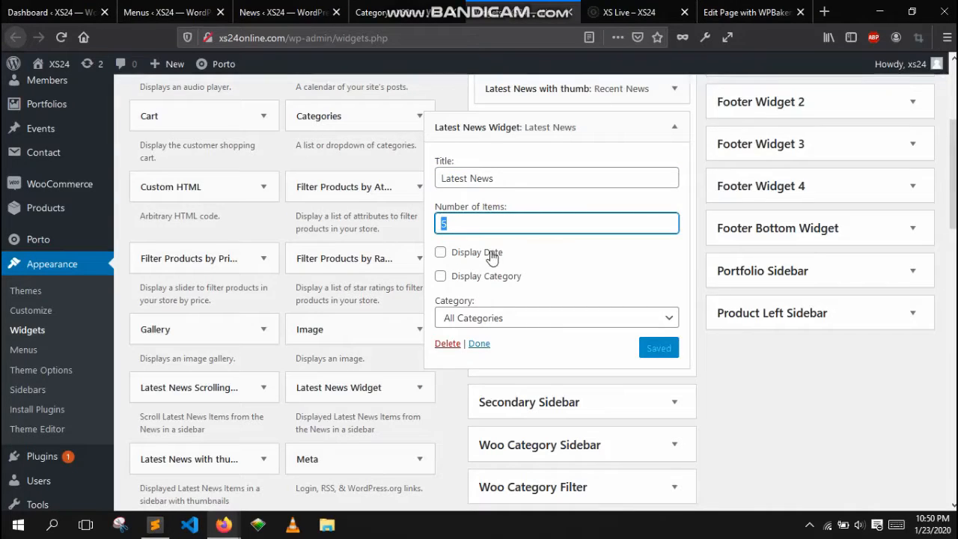
{"action": "left_click", "coordinate": [594, 318]}
{"action": "scroll", "coordinate": [657, 319], "scroll_direction": "down", "scroll_amount": 2}
{"action": "left_click", "coordinate": [549, 248]}
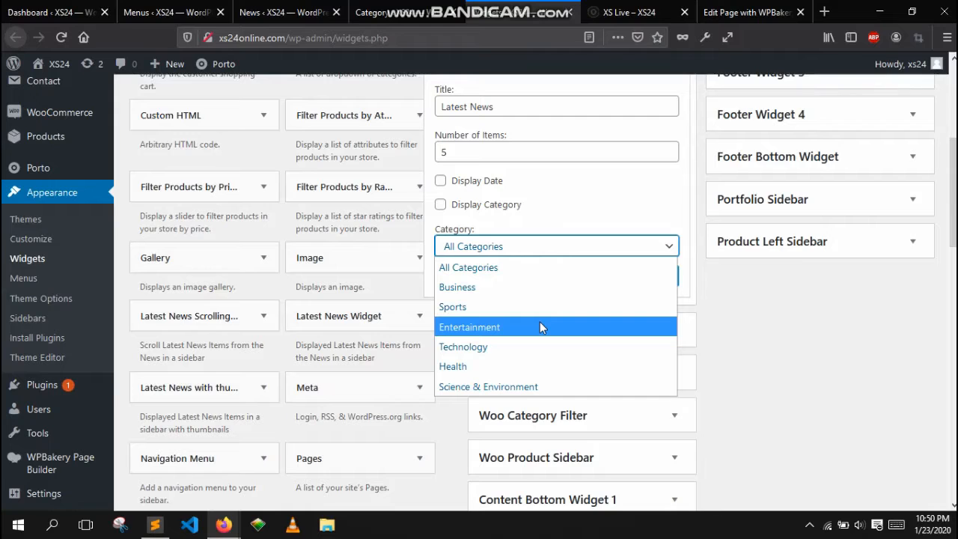
- Review the Latest News widget's headlines in the sidebar of the live XS Live page
{"action": "left_click", "coordinate": [629, 12]}
{"action": "scroll", "coordinate": [779, 165], "scroll_direction": "down", "scroll_amount": 5}
{"action": "mouse_move", "coordinate": [800, 181]}
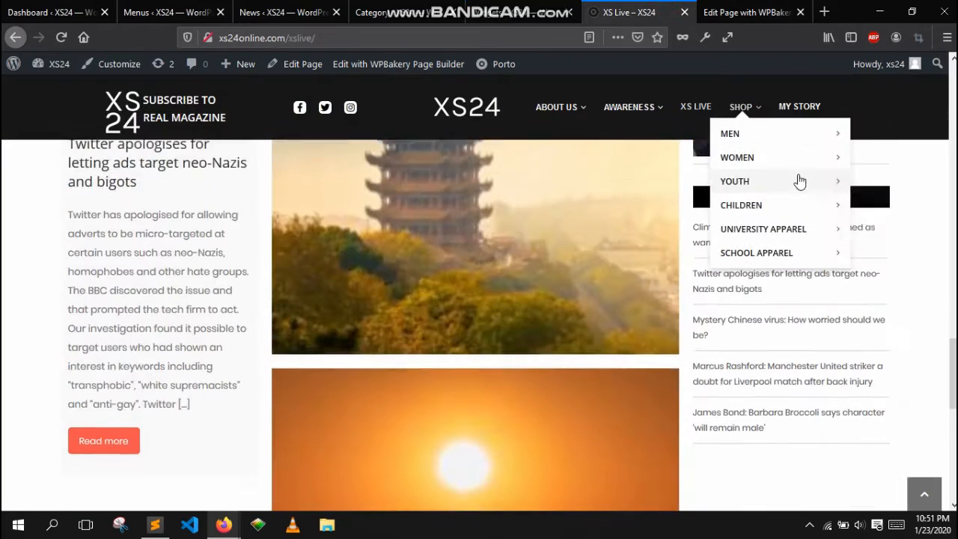
{"action": "scroll", "coordinate": [824, 239], "scroll_direction": "down", "scroll_amount": 1}
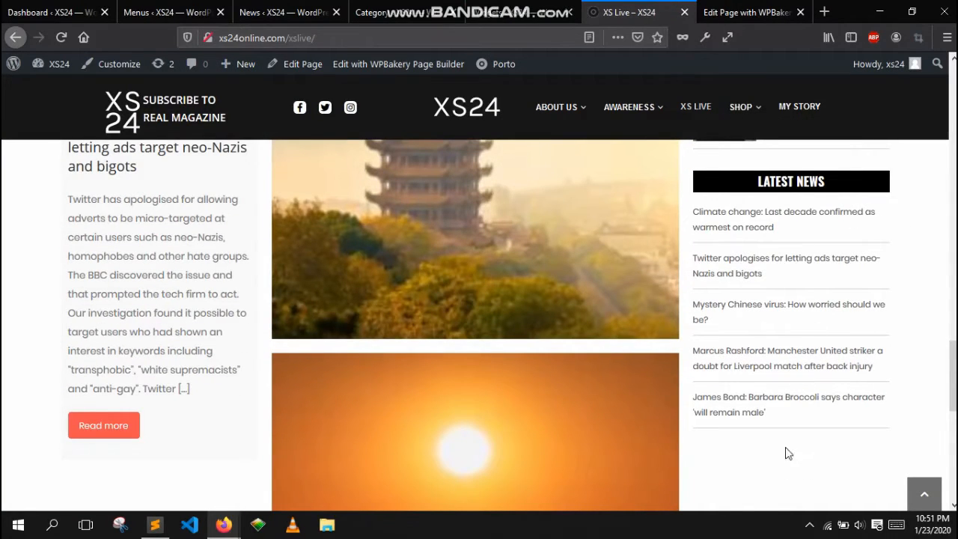
{"action": "left_click", "coordinate": [525, 12]}
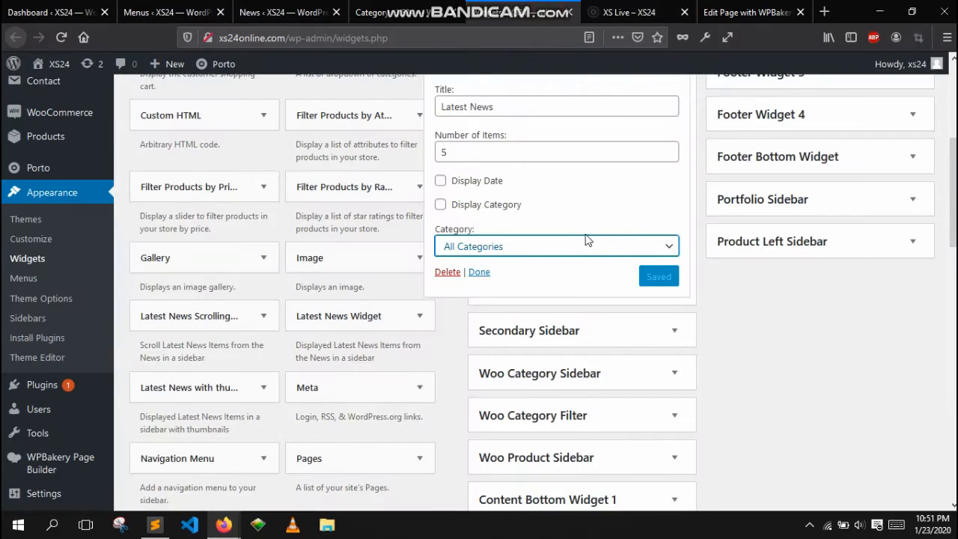
- Set the Latest News Widget's category to Sports and check the live page's sidebar
{"action": "left_click", "coordinate": [587, 239]}
{"action": "left_click", "coordinate": [546, 306]}
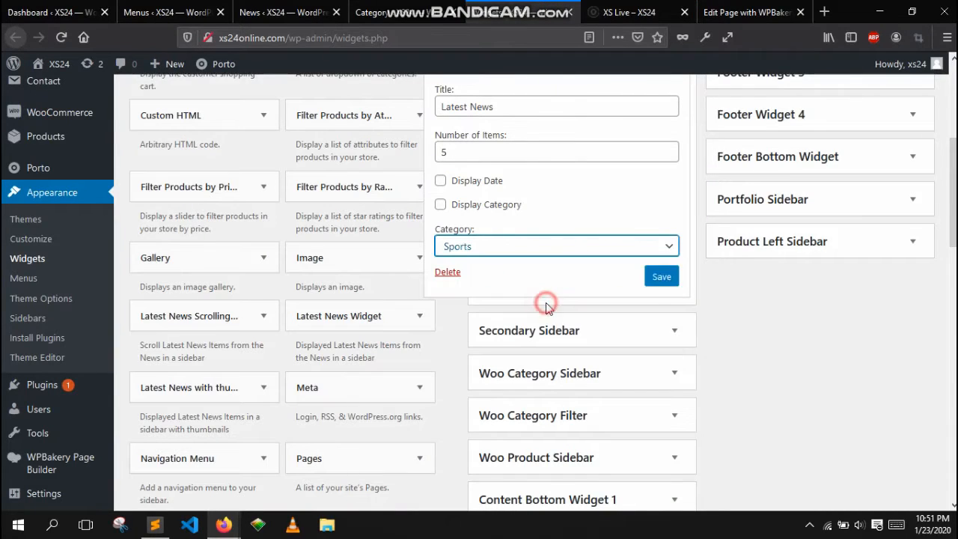
{"action": "left_click", "coordinate": [601, 8]}
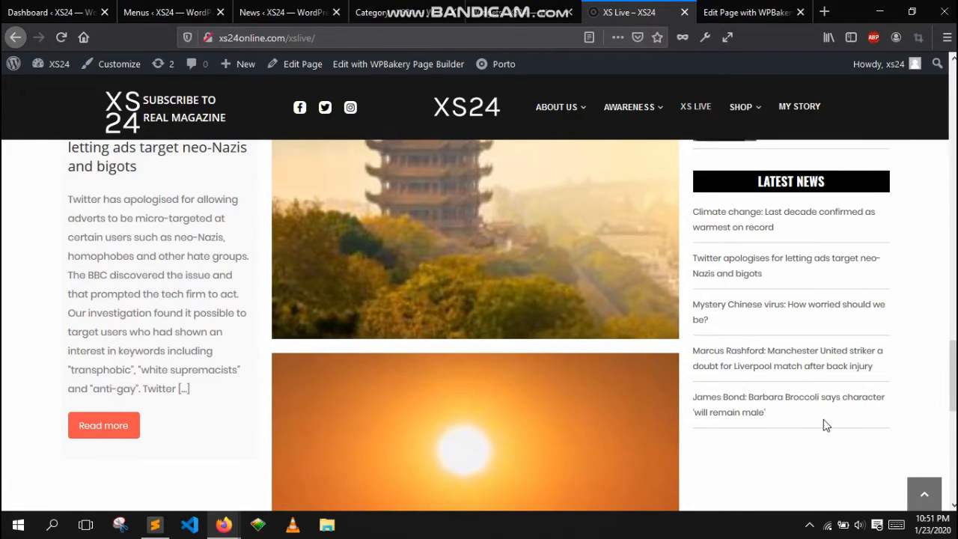
{"action": "scroll", "coordinate": [824, 420], "scroll_direction": "up", "scroll_amount": 5}
{"action": "scroll", "coordinate": [823, 419], "scroll_direction": "down", "scroll_amount": 3}
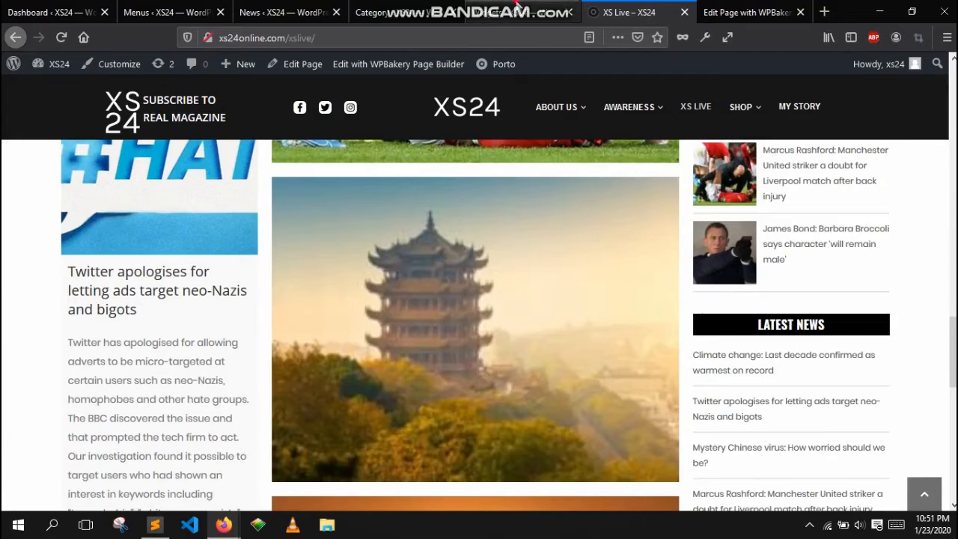
- Collapse the Latest News Widget's settings and the Home Sidebar
{"action": "left_click", "coordinate": [541, 11]}
{"action": "scroll", "coordinate": [717, 392], "scroll_direction": "up", "scroll_amount": 4}
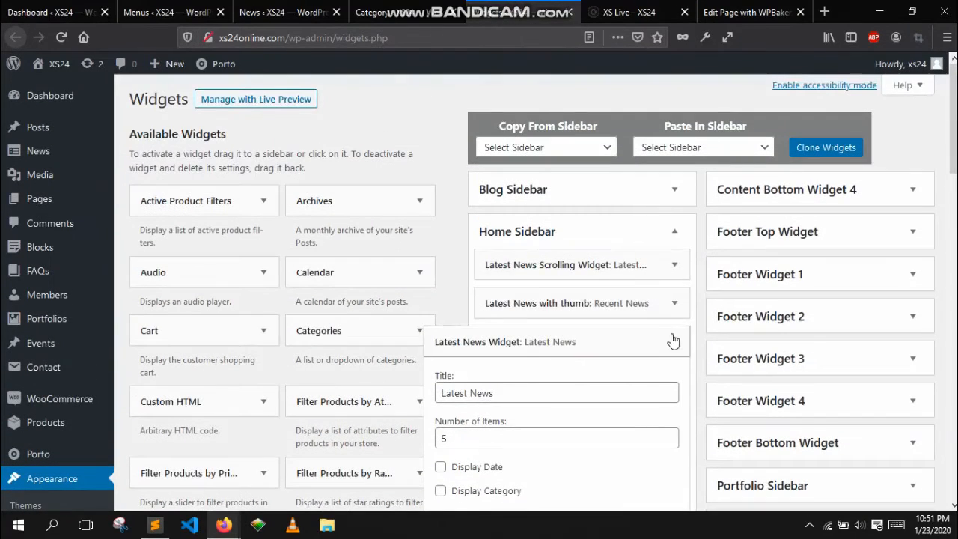
{"action": "left_click", "coordinate": [673, 340]}
{"action": "left_click", "coordinate": [673, 233]}
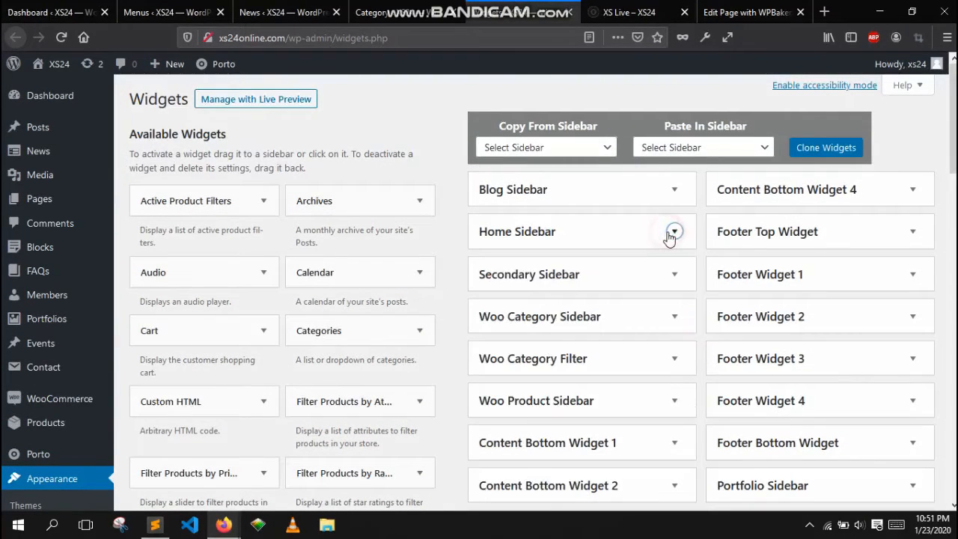
- Expand the Home Sidebar and compare its three Latest News widgets with the live XS Live page
{"action": "left_click", "coordinate": [555, 234]}
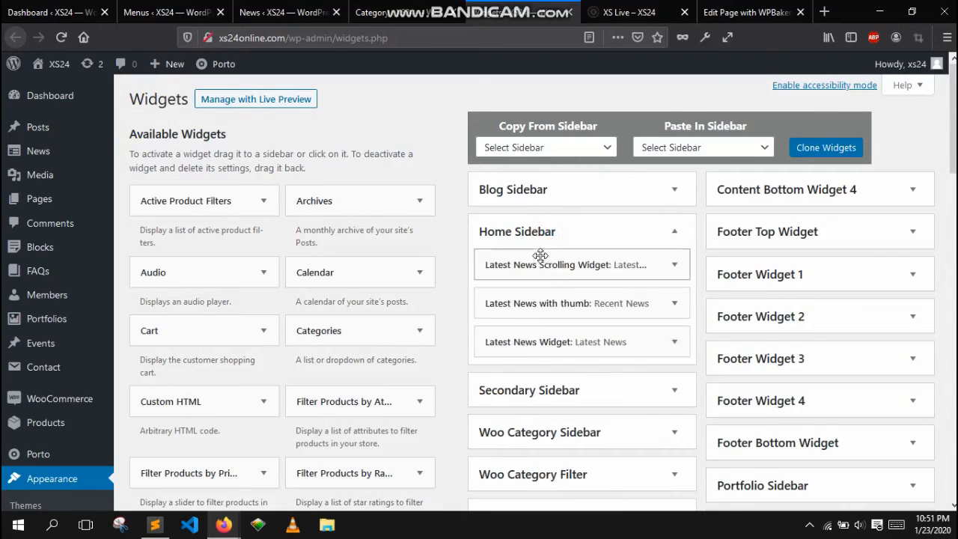
{"action": "left_click", "coordinate": [594, 14]}
{"action": "scroll", "coordinate": [879, 316], "scroll_direction": "up", "scroll_amount": 10}
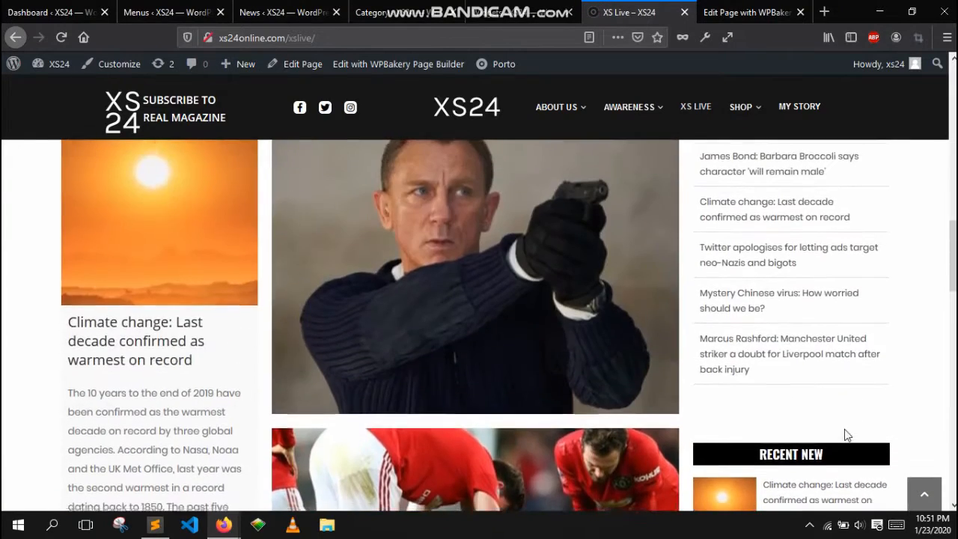
{"action": "scroll", "coordinate": [847, 436], "scroll_direction": "down", "scroll_amount": 2}
{"action": "left_click", "coordinate": [408, 12]}
{"action": "left_click", "coordinate": [525, 12]}
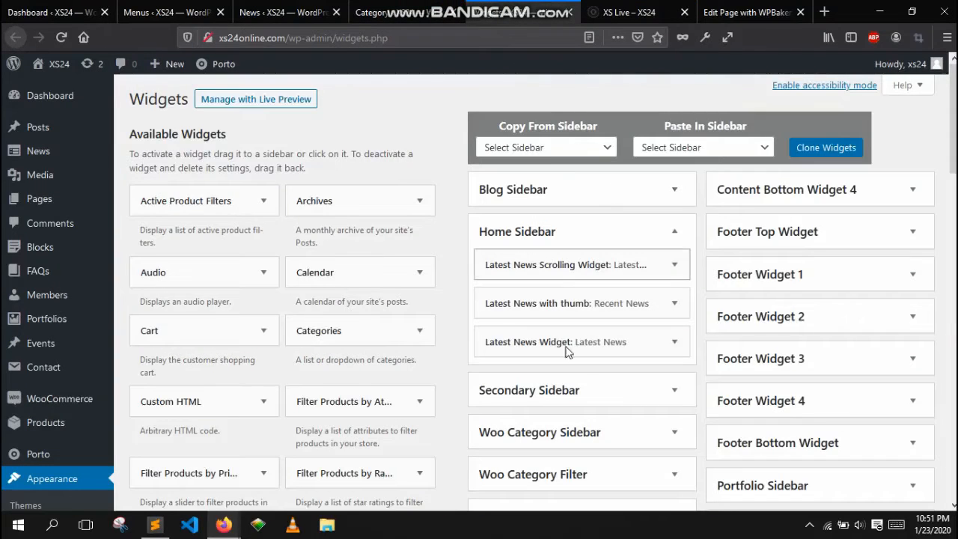
- Open the Secondary Sidebar's Latest News with thumb widget settings and review its Right Now list on the live page
{"action": "scroll", "coordinate": [584, 360], "scroll_direction": "down", "scroll_amount": 3}
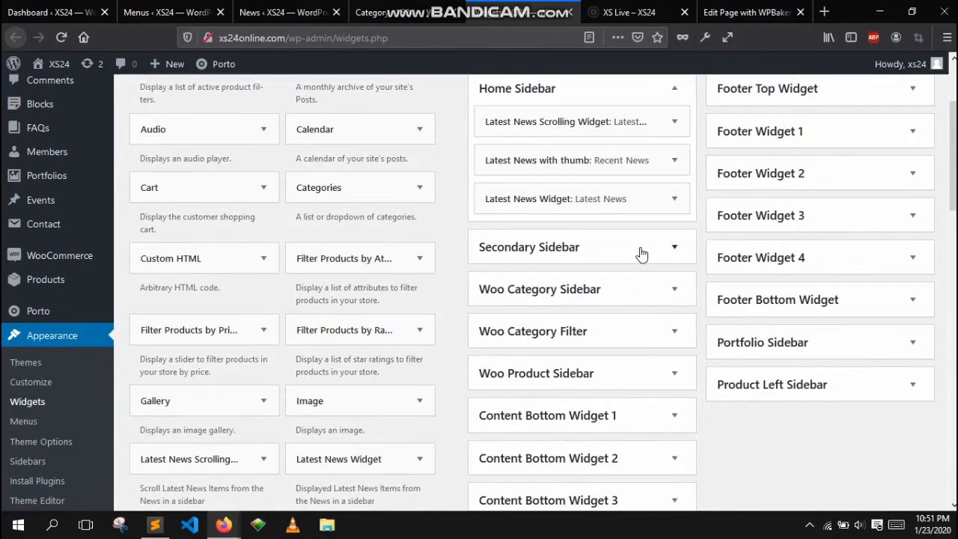
{"action": "left_click", "coordinate": [640, 253]}
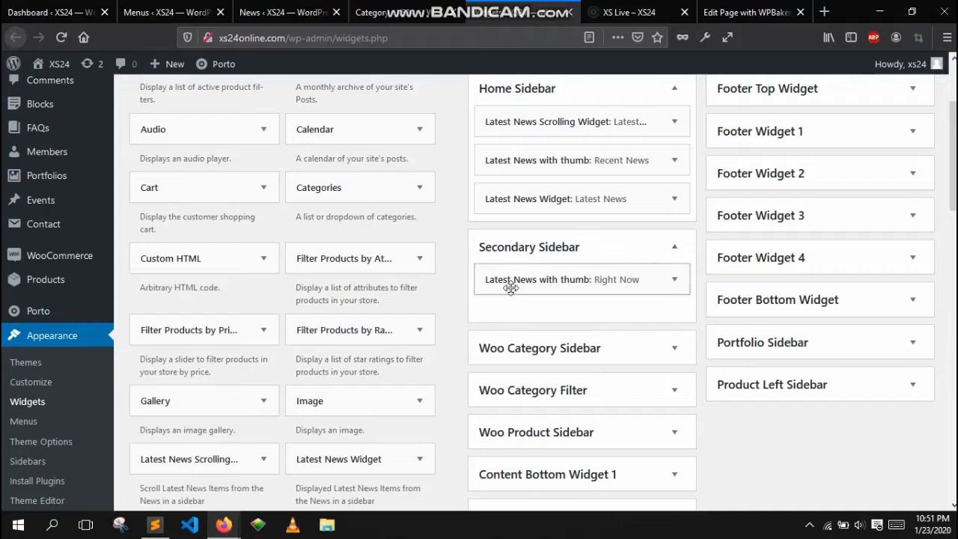
{"action": "left_click", "coordinate": [673, 280]}
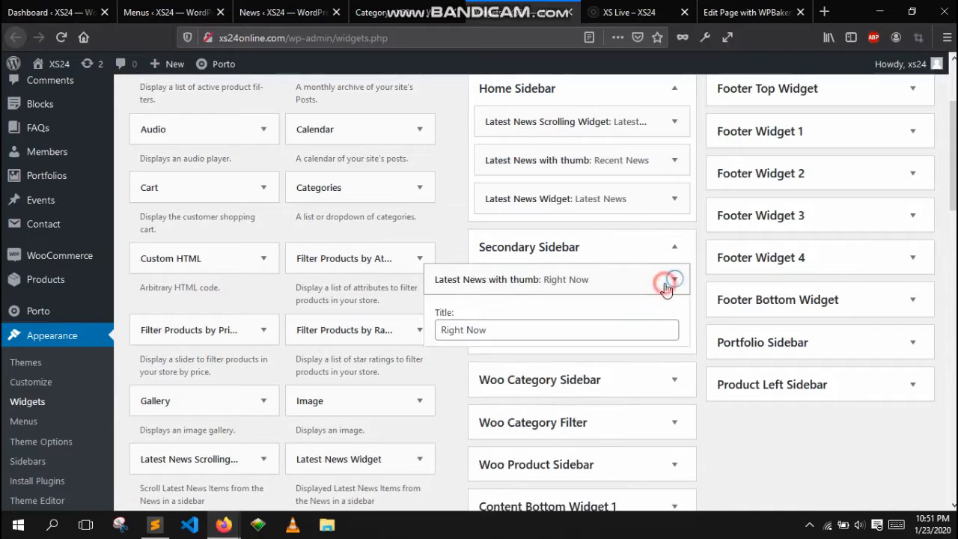
{"action": "left_click_drag", "start_coordinate": [549, 329], "coordinate": [428, 324]}
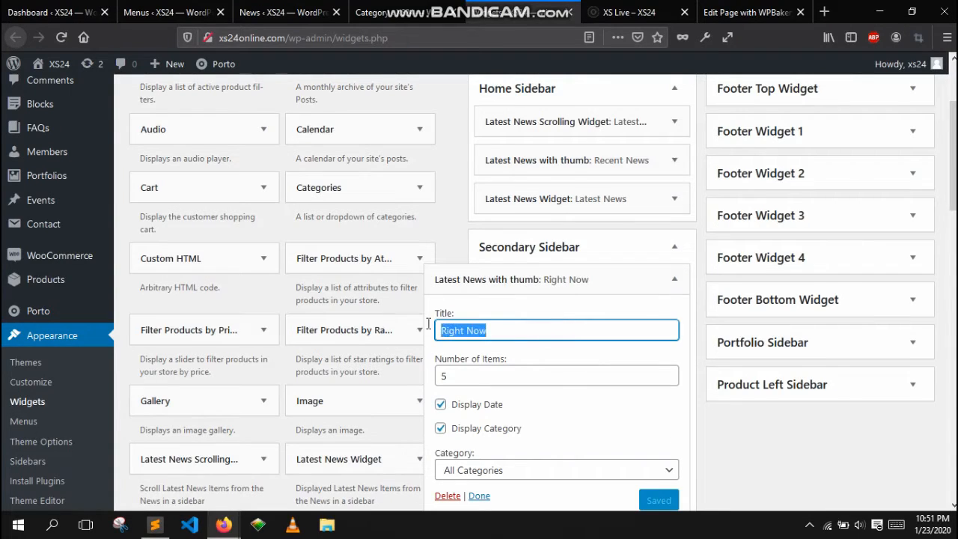
{"action": "left_click", "coordinate": [622, 7]}
{"action": "scroll", "coordinate": [866, 366], "scroll_direction": "up", "scroll_amount": 6}
{"action": "scroll", "coordinate": [869, 366], "scroll_direction": "up", "scroll_amount": 6}
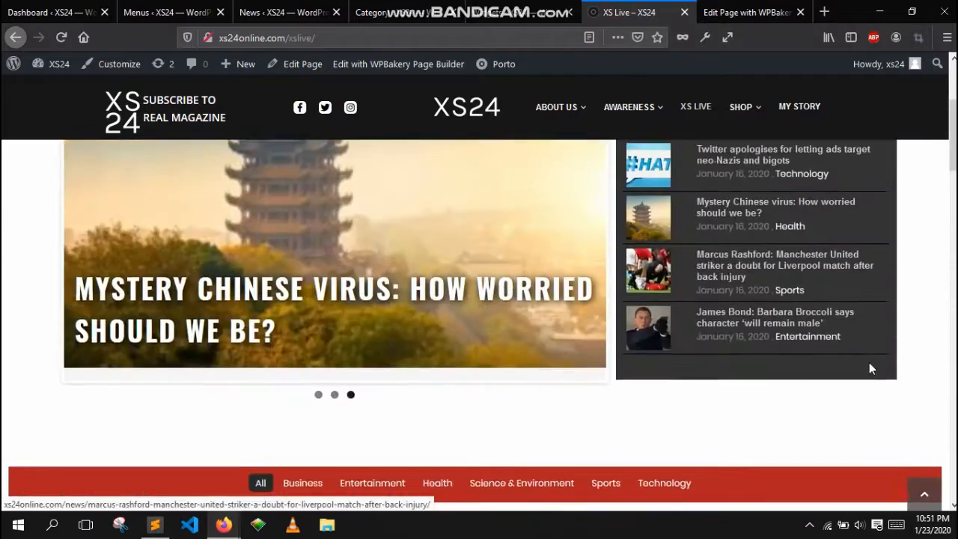
{"action": "scroll", "coordinate": [759, 367], "scroll_direction": "down", "scroll_amount": 2}
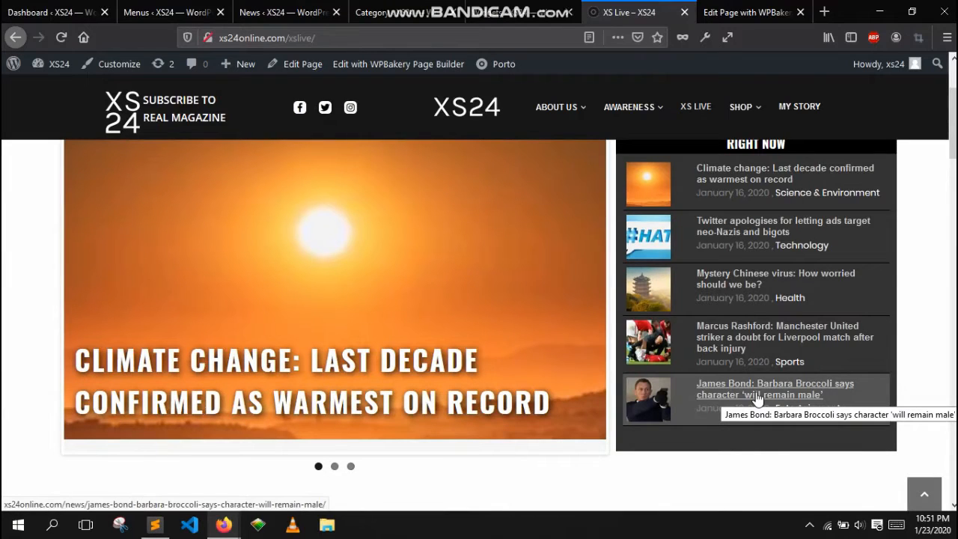
- Browse the Right Now widget's number of items and category options without changing them
{"action": "left_click", "coordinate": [529, 8]}
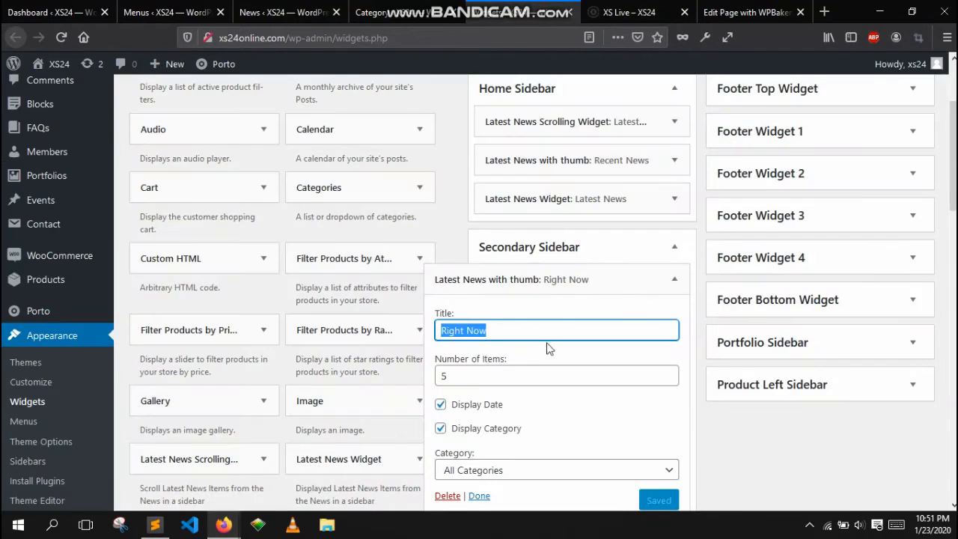
{"action": "scroll", "coordinate": [547, 348], "scroll_direction": "down", "scroll_amount": 2}
{"action": "key", "text": "Tab"}
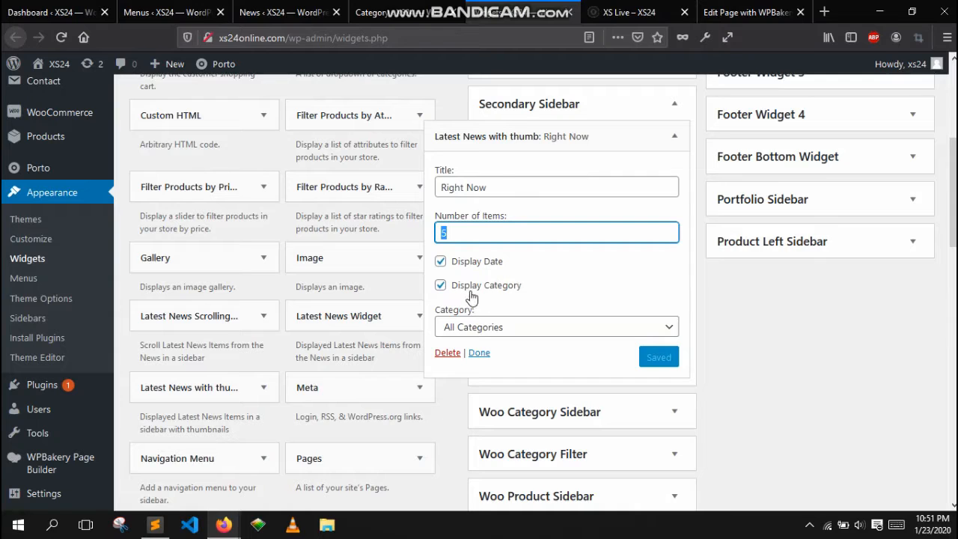
{"action": "left_click", "coordinate": [520, 330]}
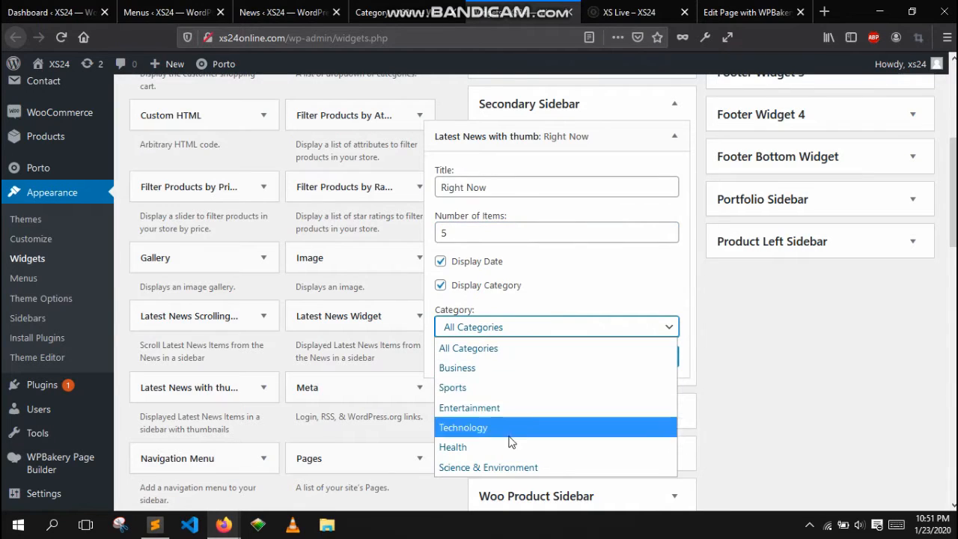
{"action": "left_click", "coordinate": [751, 381]}
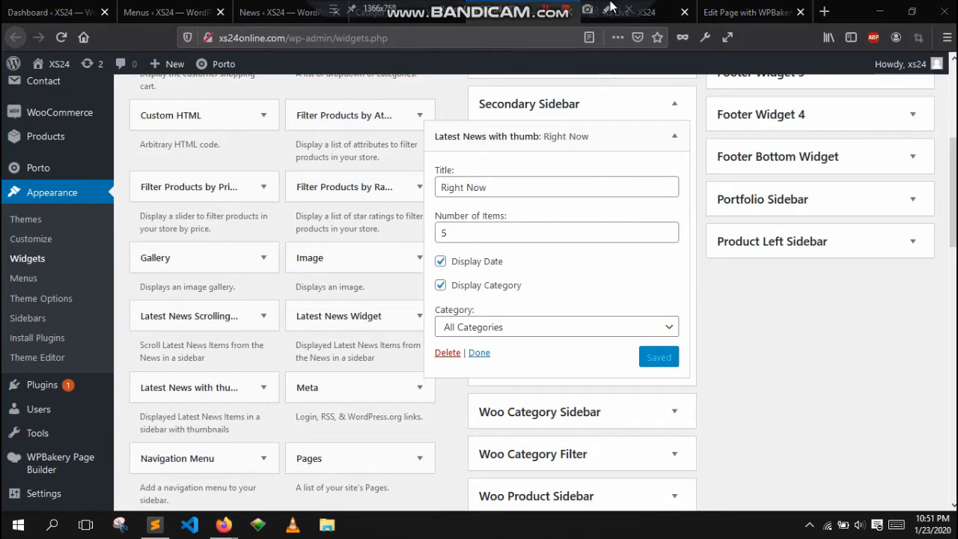
- Review the live page's Right Now list and news ticker, then collapse the Secondary Sidebar
{"action": "left_click", "coordinate": [629, 12]}
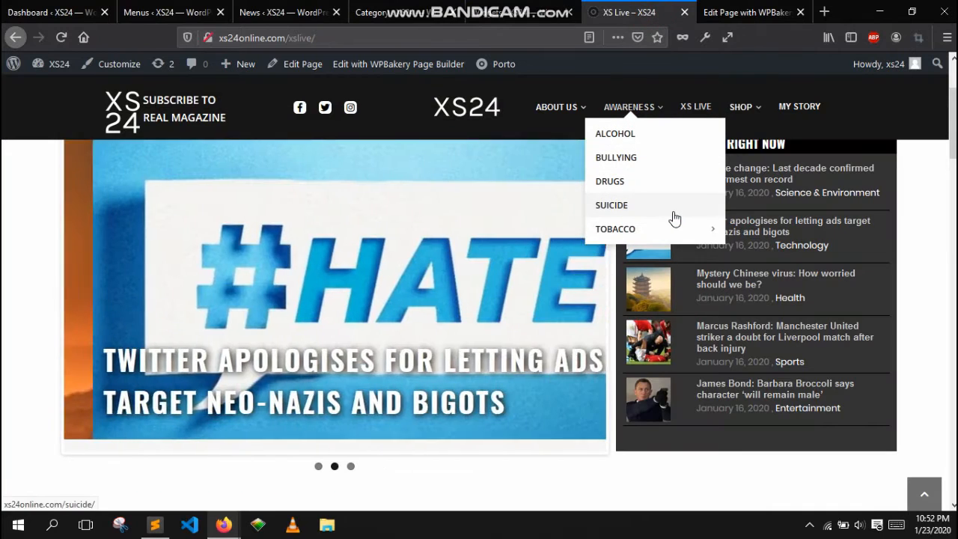
{"action": "scroll", "coordinate": [806, 317], "scroll_direction": "up", "scroll_amount": 2}
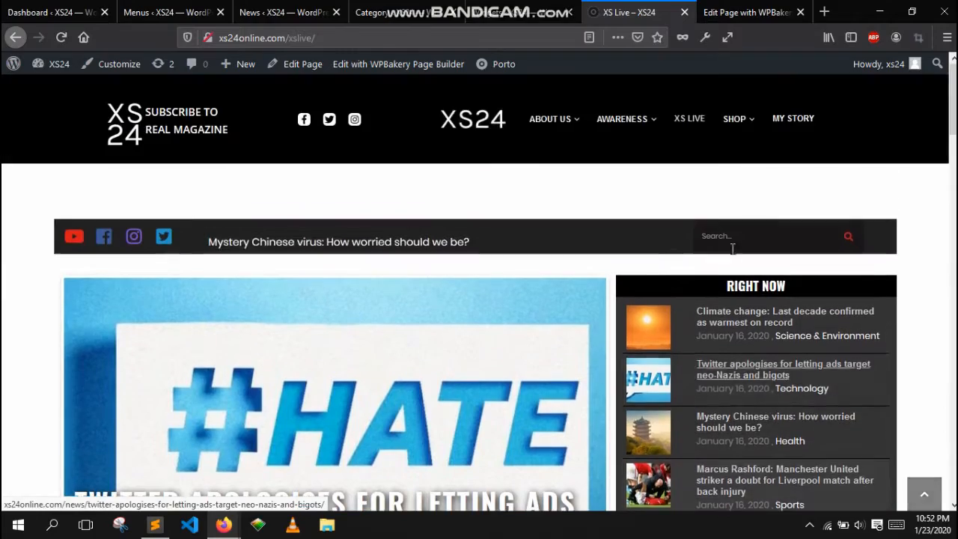
{"action": "scroll", "coordinate": [779, 348], "scroll_direction": "down", "scroll_amount": 5}
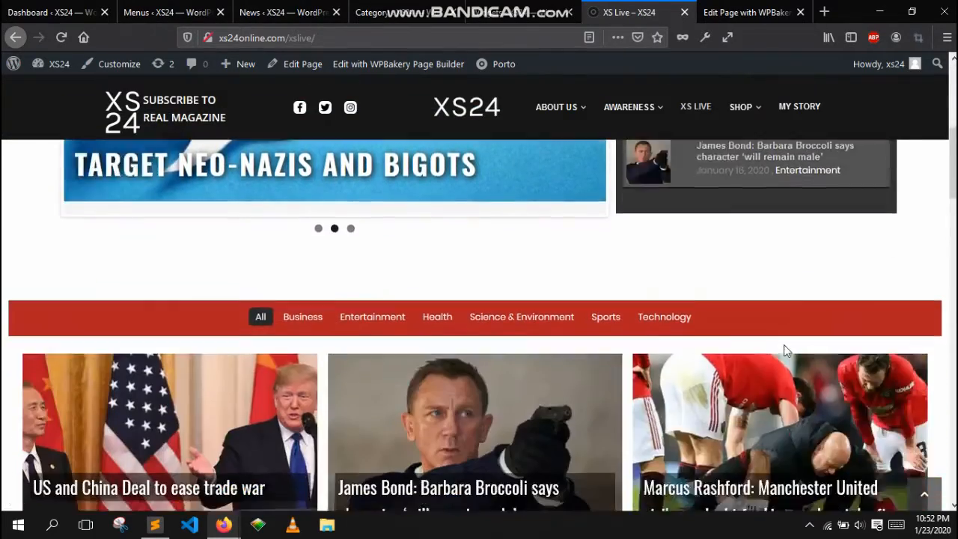
{"action": "scroll", "coordinate": [547, 225], "scroll_direction": "up", "scroll_amount": 5}
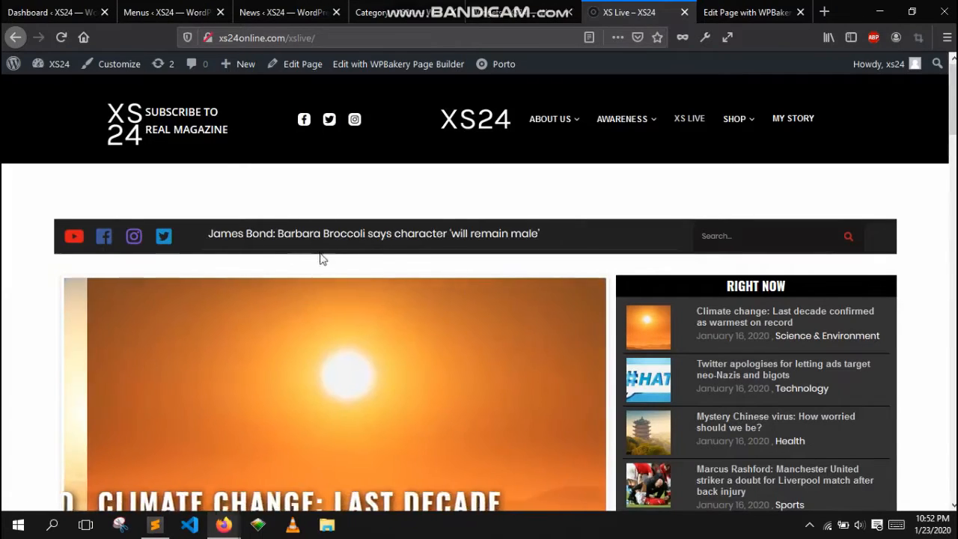
{"action": "left_click", "coordinate": [507, 9]}
{"action": "scroll", "coordinate": [669, 184], "scroll_direction": "up", "scroll_amount": 2}
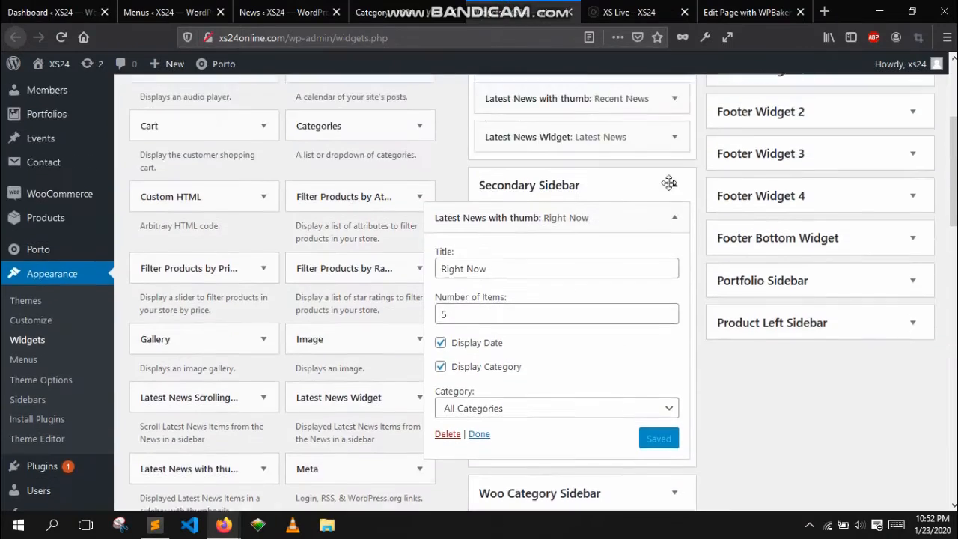
{"action": "left_click", "coordinate": [660, 247]}
- Open the Portfolio Sidebar's Latest News Scrolling Widget and inspect its title and number of items settings
{"action": "scroll", "coordinate": [808, 329], "scroll_direction": "down", "scroll_amount": 2}
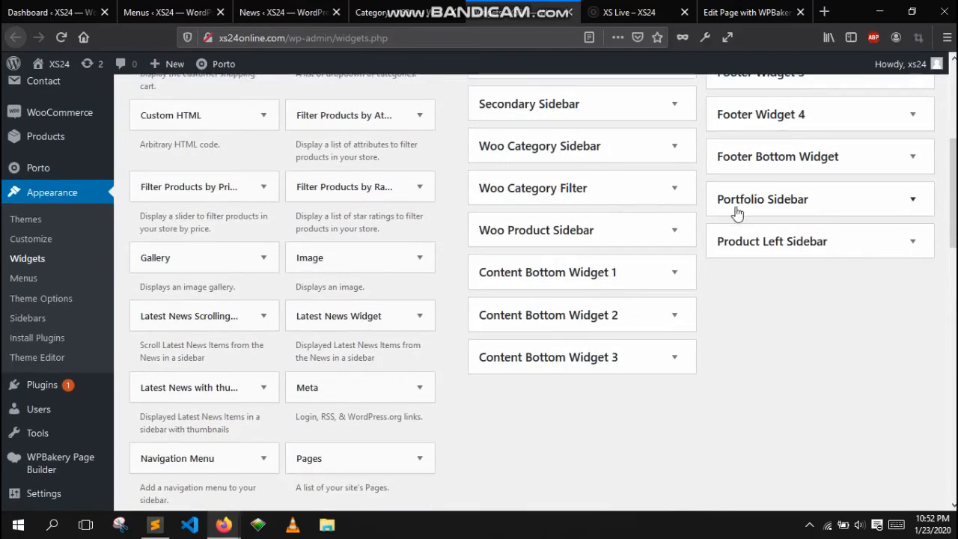
{"action": "left_click", "coordinate": [914, 201]}
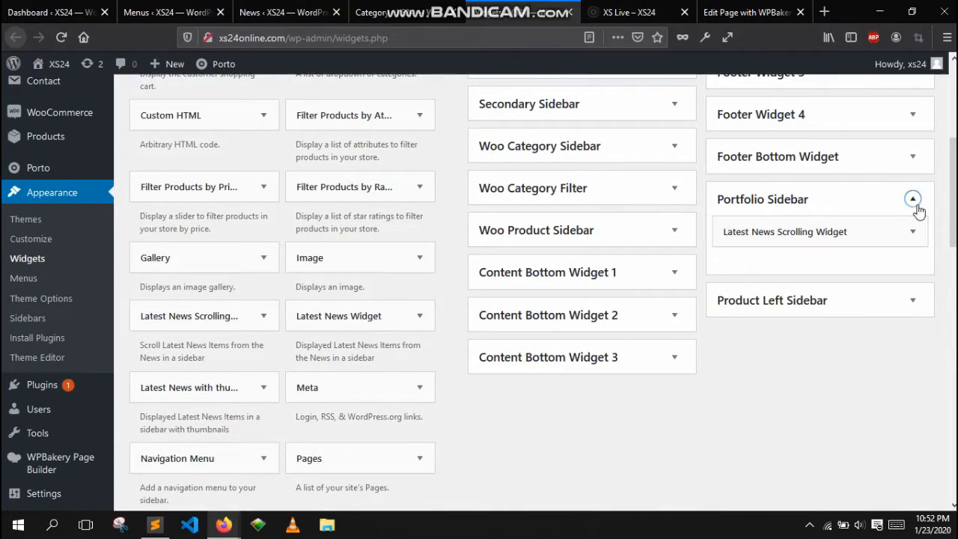
{"action": "left_click", "coordinate": [917, 232]}
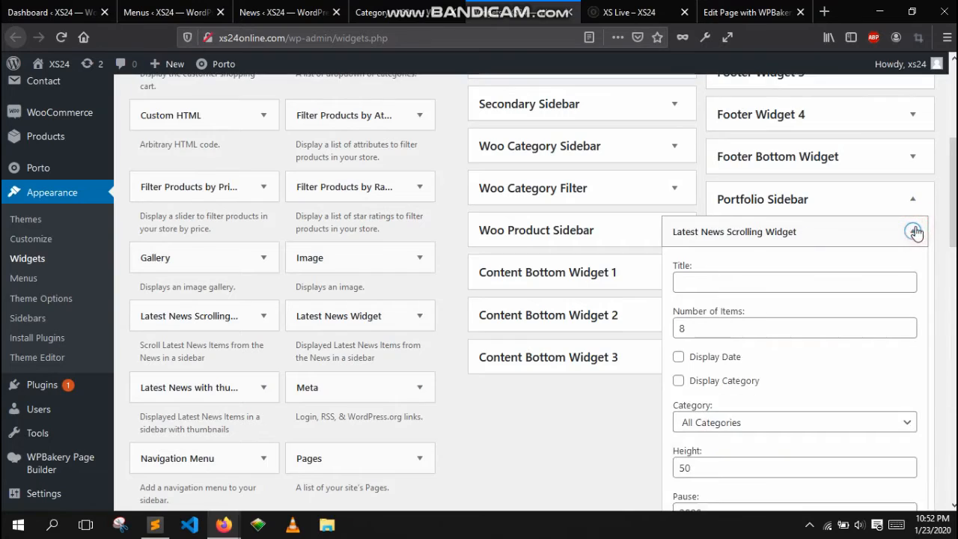
{"action": "scroll", "coordinate": [903, 244], "scroll_direction": "down", "scroll_amount": 1}
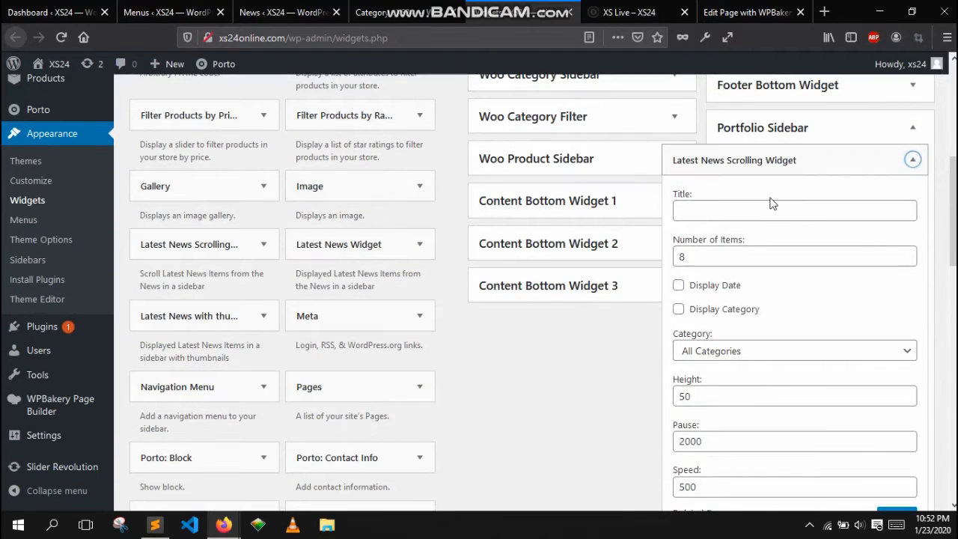
{"action": "left_click", "coordinate": [734, 209]}
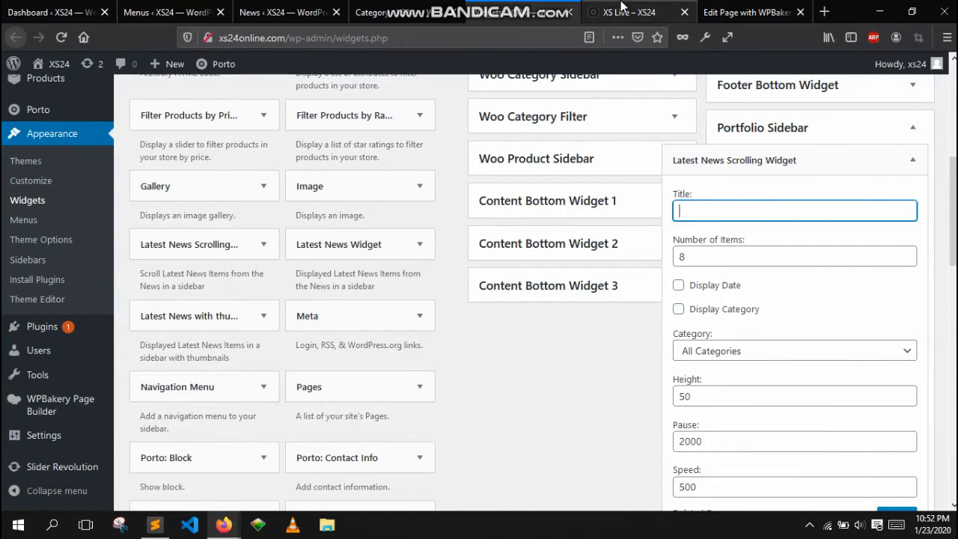
{"action": "left_click", "coordinate": [629, 12]}
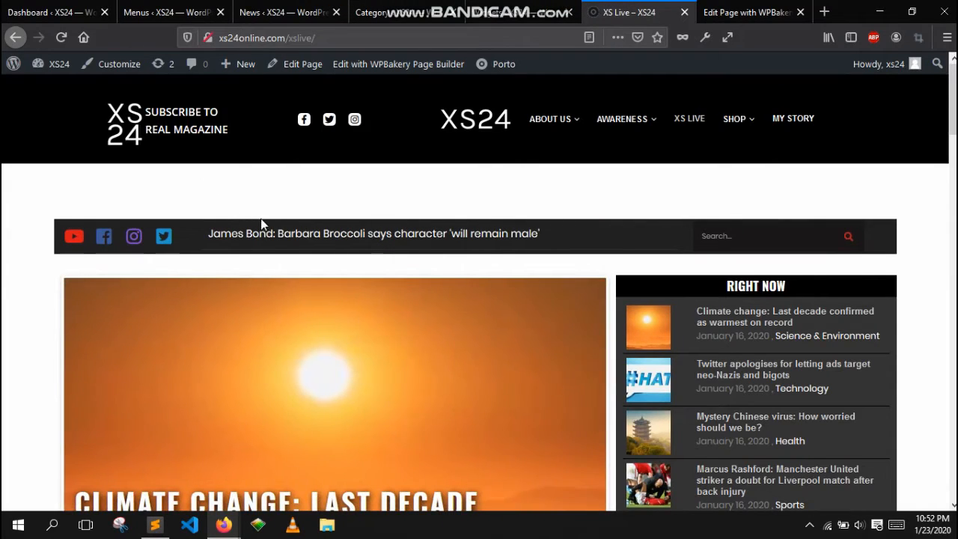
{"action": "left_click", "coordinate": [500, 9]}
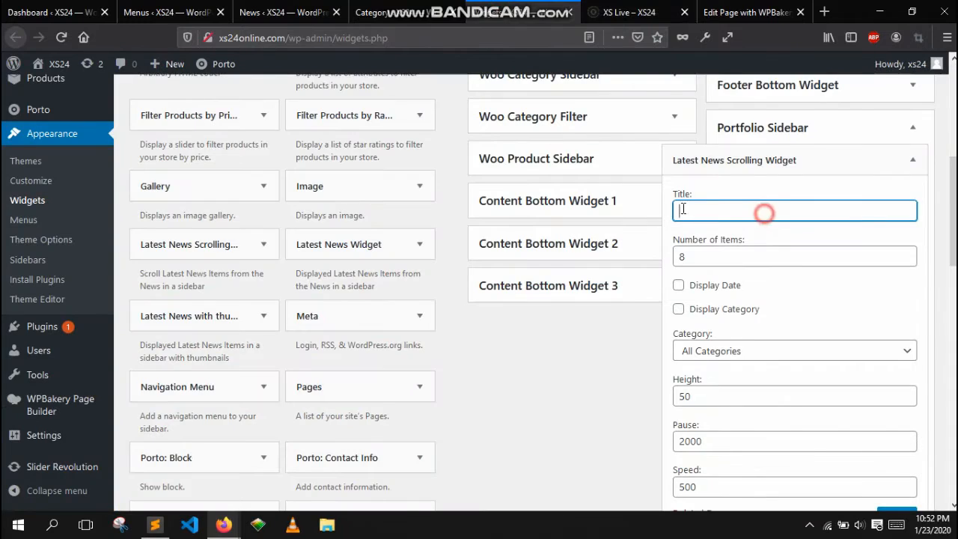
{"action": "left_click_drag", "start_coordinate": [745, 258], "coordinate": [680, 257]}
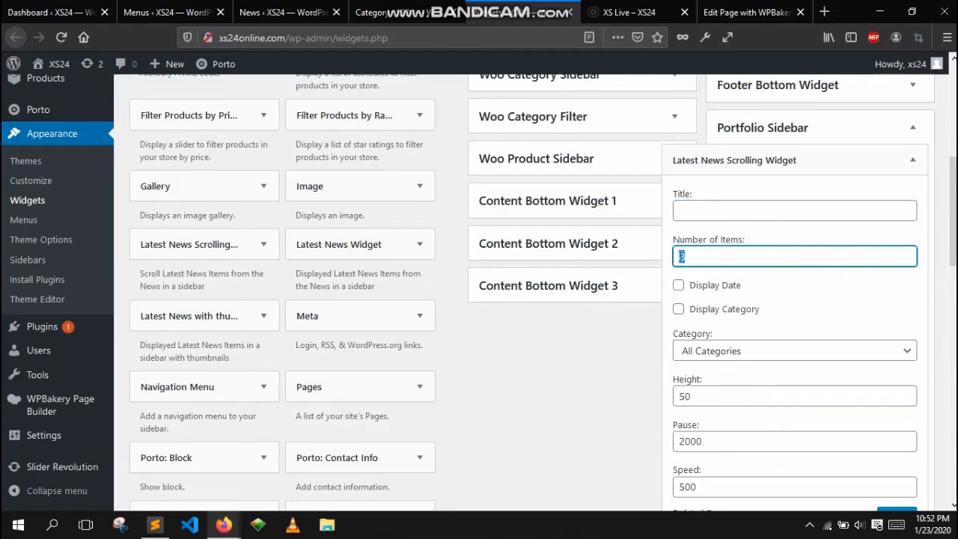
{"action": "scroll", "coordinate": [788, 275], "scroll_direction": "down", "scroll_amount": 2}
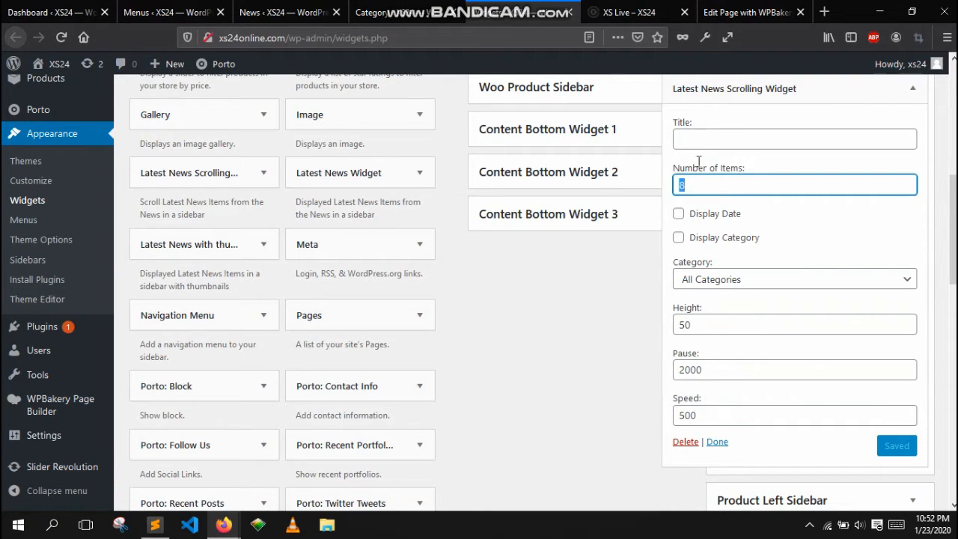
- Open the live page's scrolling ticker headline in a new tab, read the article, and close it
{"action": "left_click", "coordinate": [629, 11]}
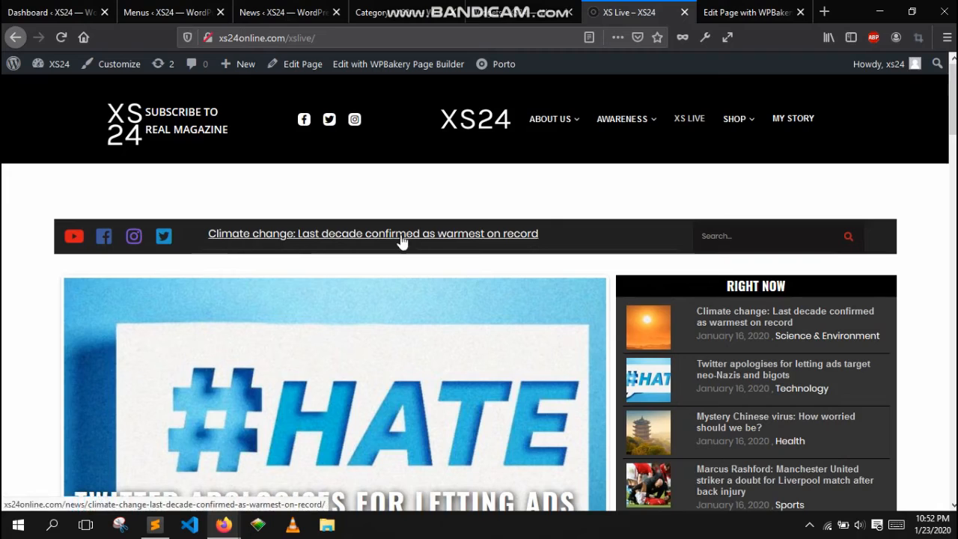
{"action": "right_click", "coordinate": [440, 241]}
{"action": "left_click", "coordinate": [449, 248]}
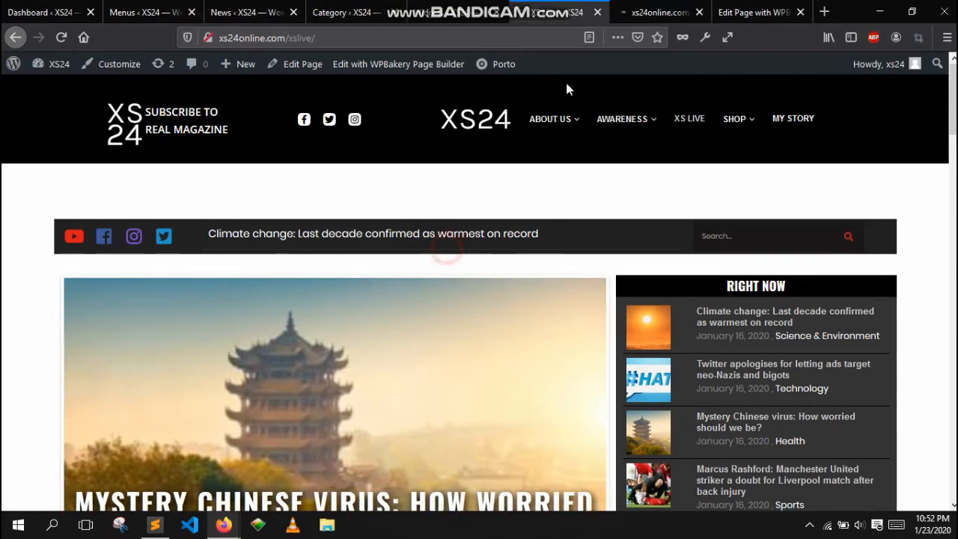
{"action": "left_click", "coordinate": [653, 9]}
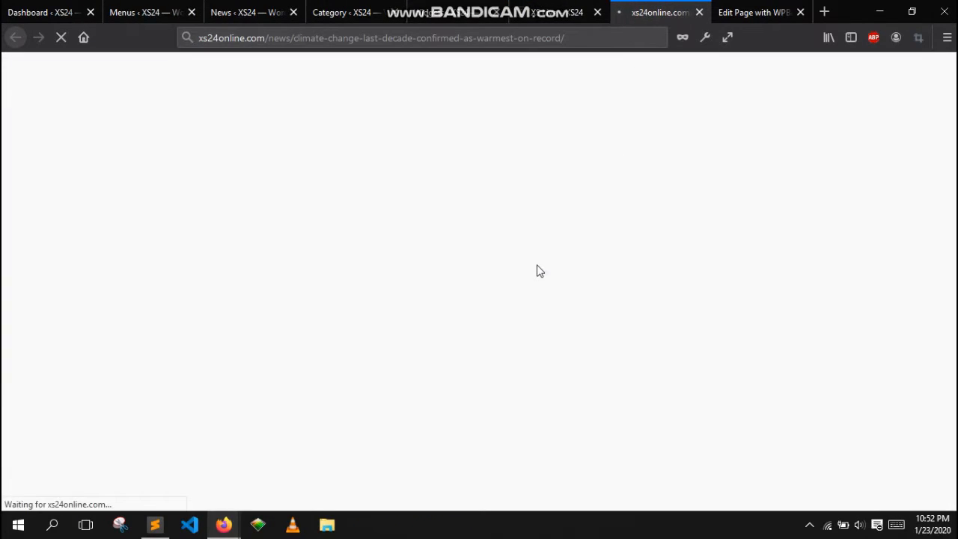
{"action": "scroll", "coordinate": [551, 278], "scroll_direction": "down", "scroll_amount": 5}
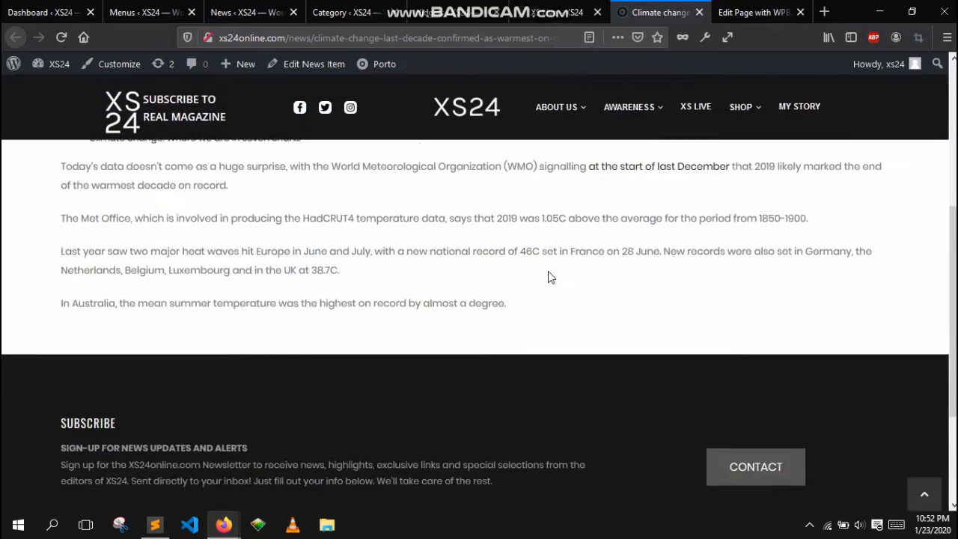
{"action": "scroll", "coordinate": [551, 278], "scroll_direction": "down", "scroll_amount": 3}
{"action": "scroll", "coordinate": [584, 376], "scroll_direction": "up", "scroll_amount": 6}
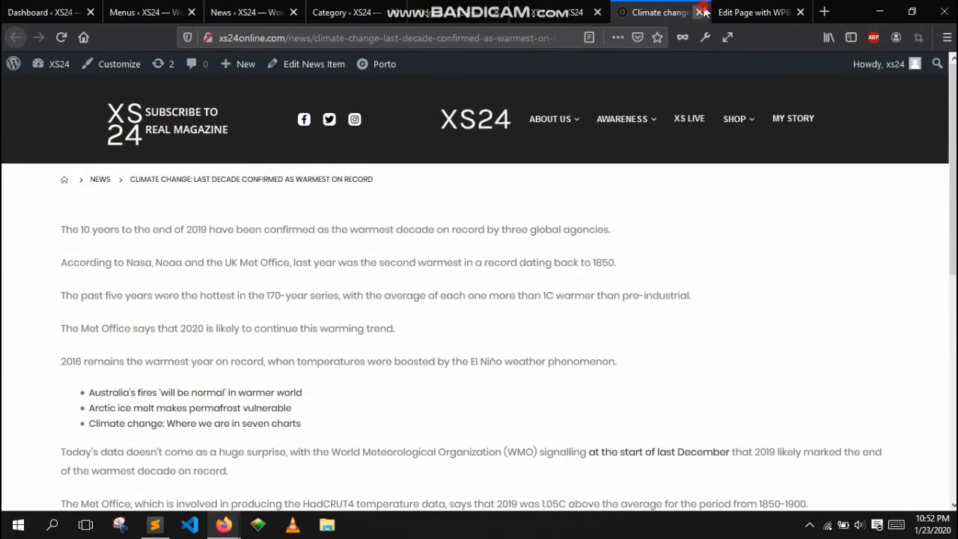
{"action": "left_click", "coordinate": [702, 12]}
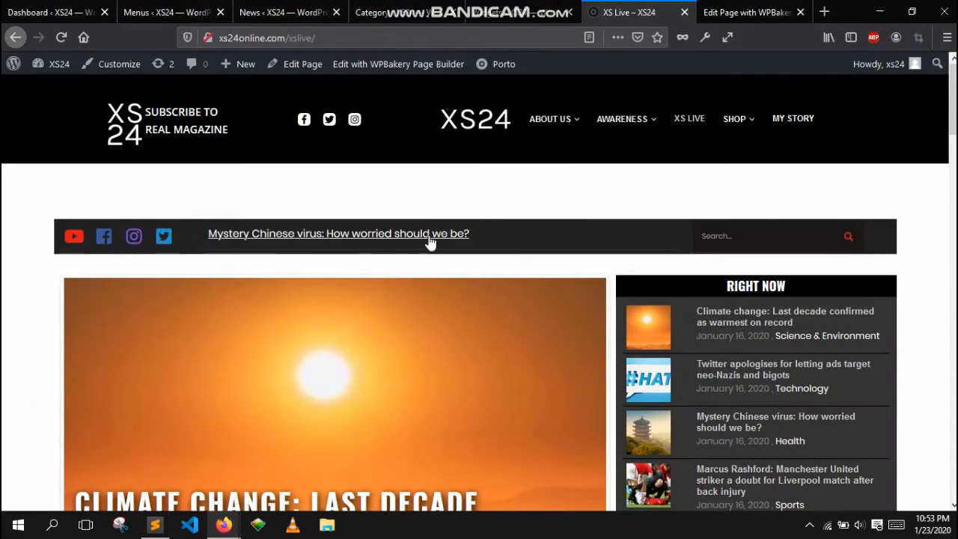
- Return to the Widgets screen and collapse the Portfolio Sidebar
{"action": "left_click", "coordinate": [503, 21]}
{"action": "scroll", "coordinate": [774, 346], "scroll_direction": "up", "scroll_amount": 3}
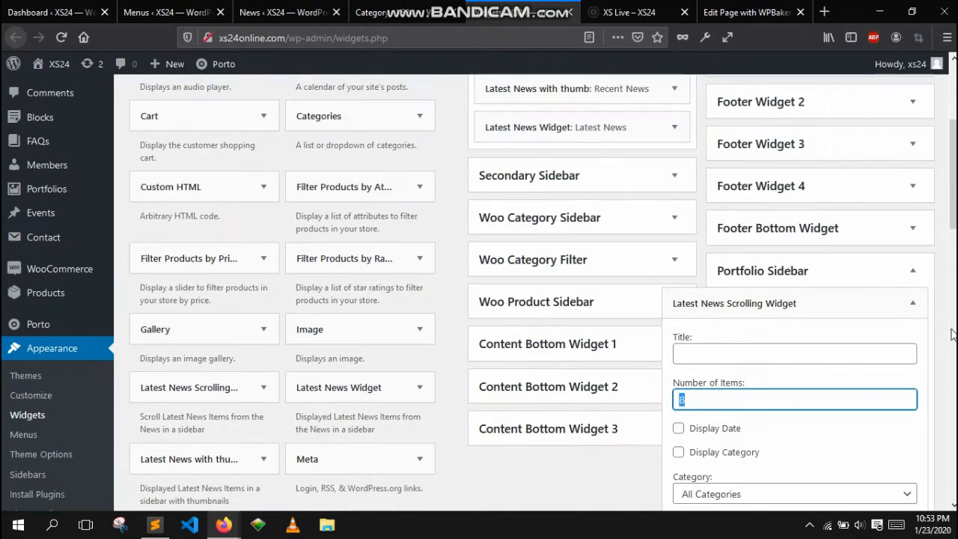
{"action": "left_click", "coordinate": [915, 274]}
{"action": "scroll", "coordinate": [794, 363], "scroll_direction": "up", "scroll_amount": 3}
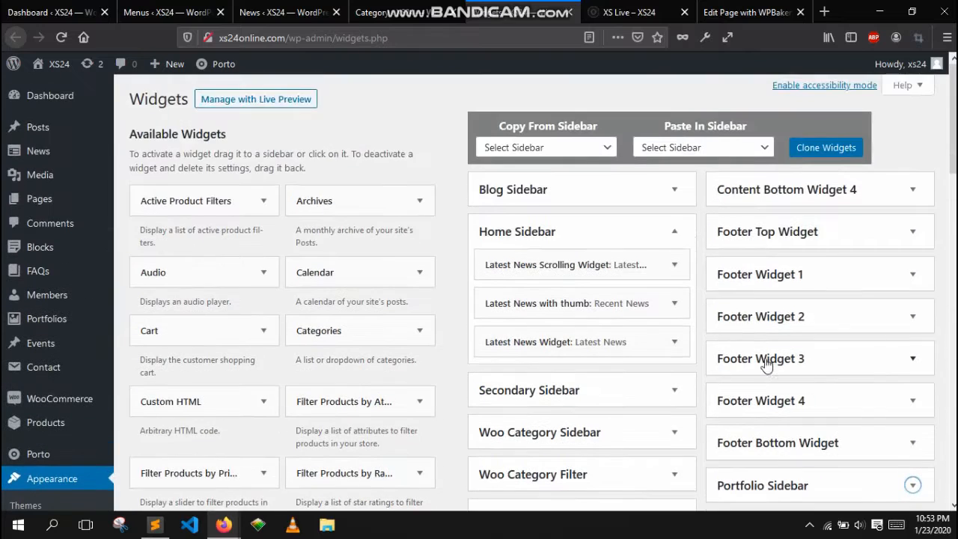
- Collapse the Home Sidebar, then page through the XS Live page's post slider slides
{"action": "left_click", "coordinate": [675, 233]}
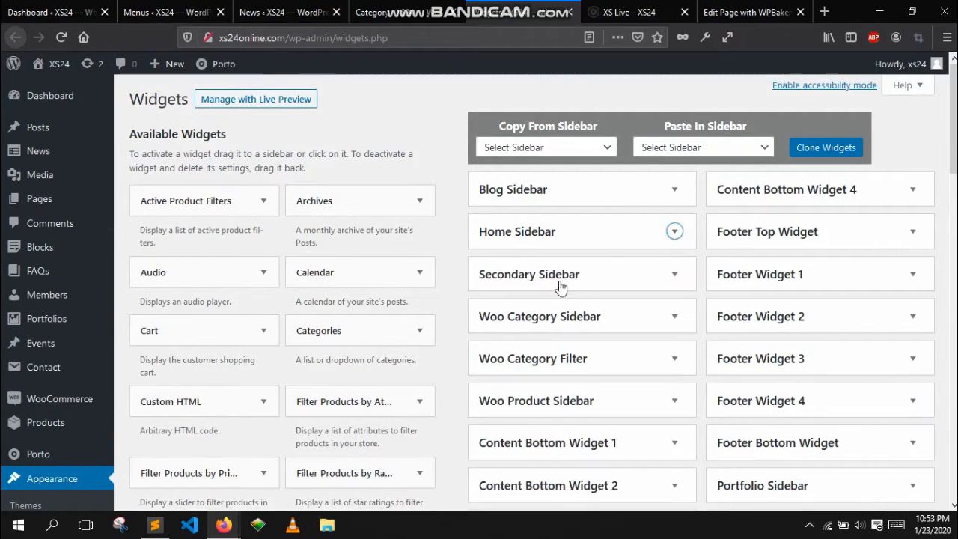
{"action": "left_click", "coordinate": [629, 12]}
{"action": "scroll", "coordinate": [349, 297], "scroll_direction": "down", "scroll_amount": 5}
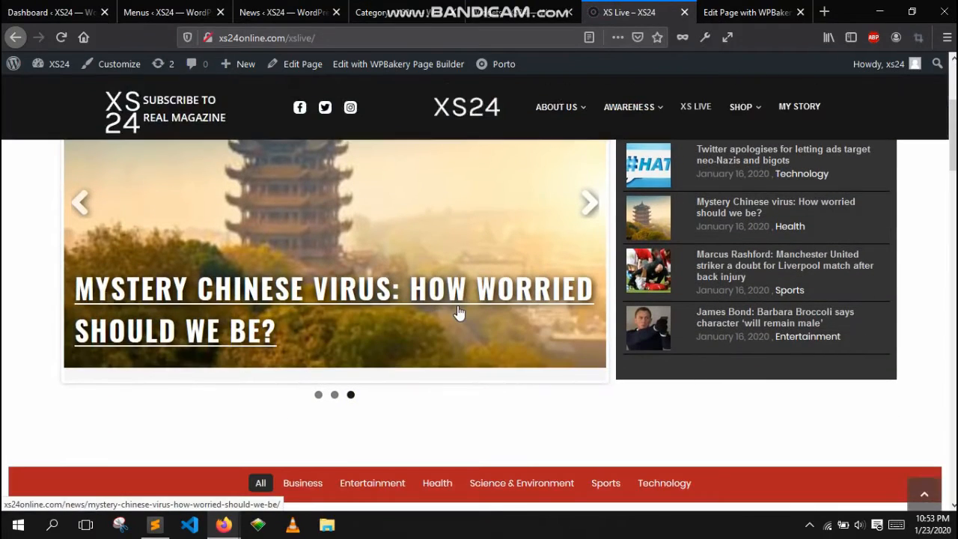
{"action": "scroll", "coordinate": [609, 323], "scroll_direction": "up", "scroll_amount": 3}
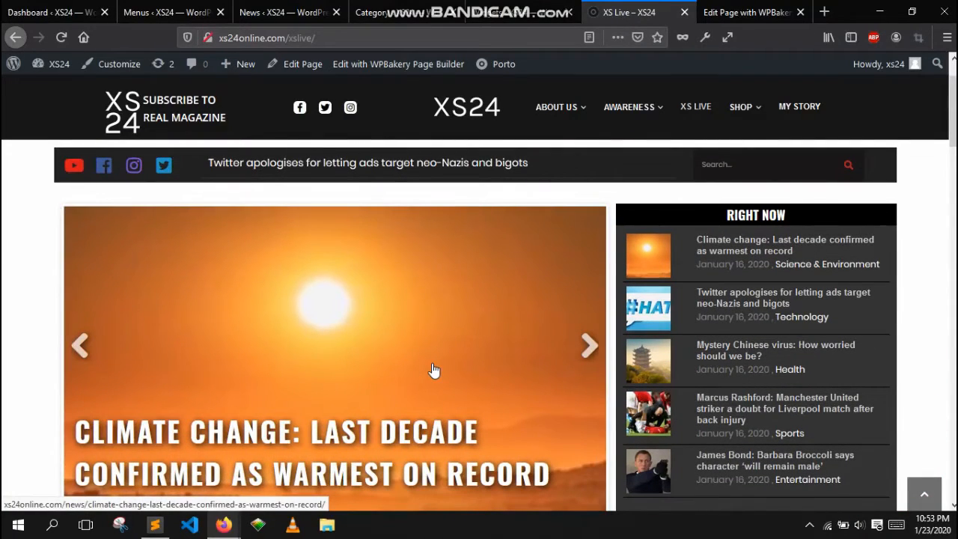
{"action": "scroll", "coordinate": [472, 271], "scroll_direction": "down", "scroll_amount": 1}
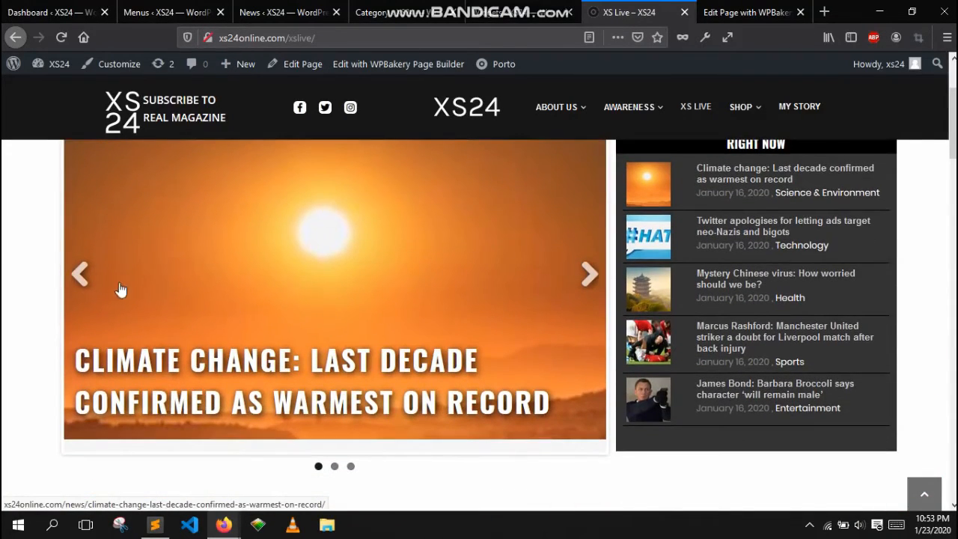
{"action": "left_click", "coordinate": [590, 275]}
{"action": "left_click", "coordinate": [590, 275]}
{"action": "left_click", "coordinate": [590, 275]}
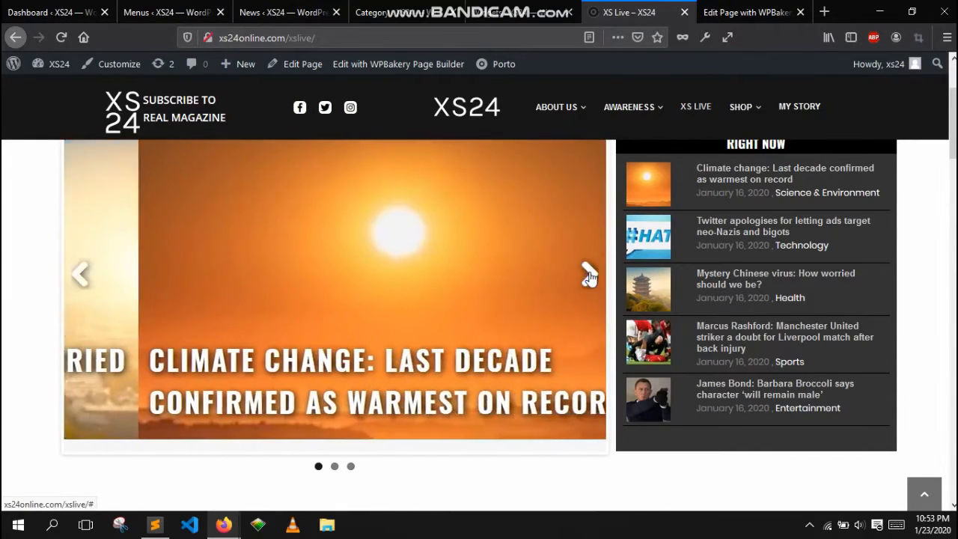
{"action": "left_click", "coordinate": [590, 275]}
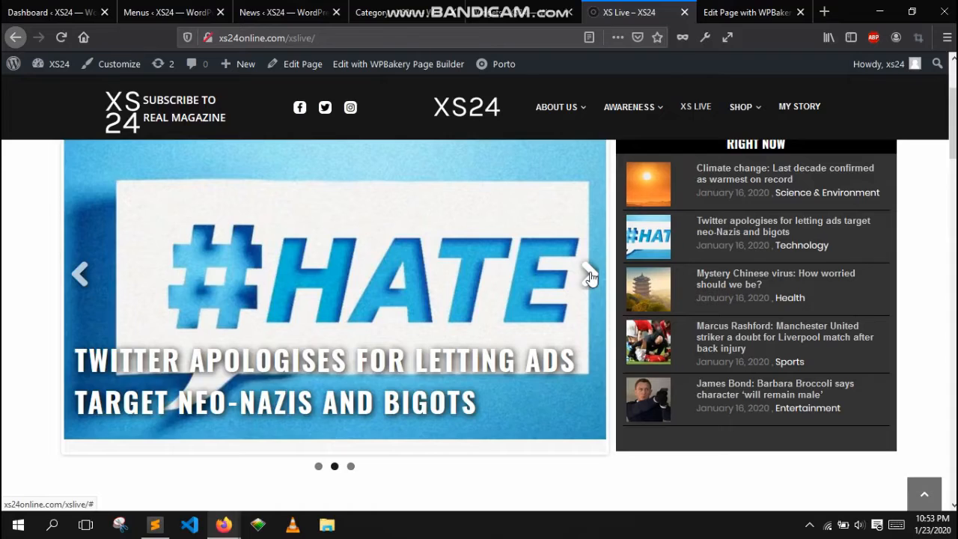
{"action": "left_click", "coordinate": [590, 274]}
{"action": "left_click", "coordinate": [590, 275]}
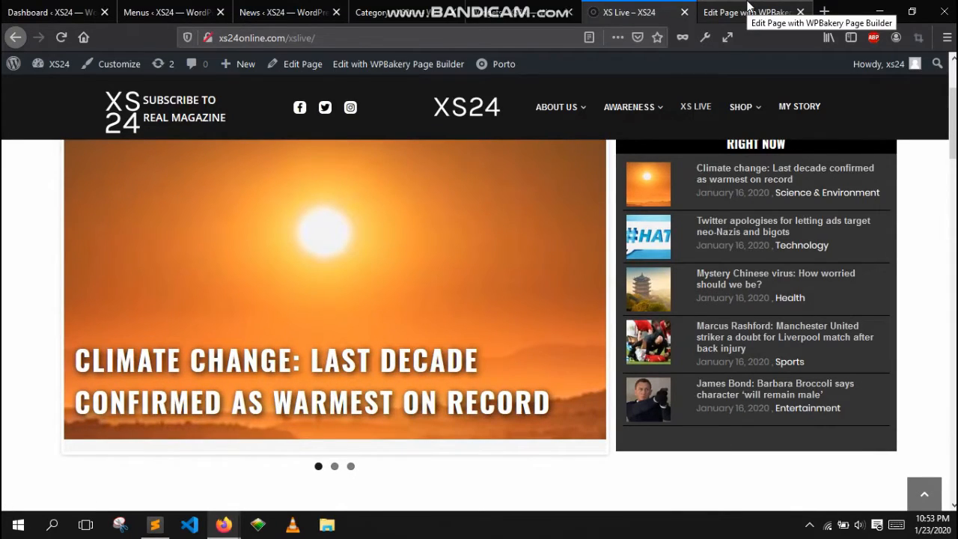
- Review the news categories and the list of News items with their categories
{"action": "left_click", "coordinate": [409, 7]}
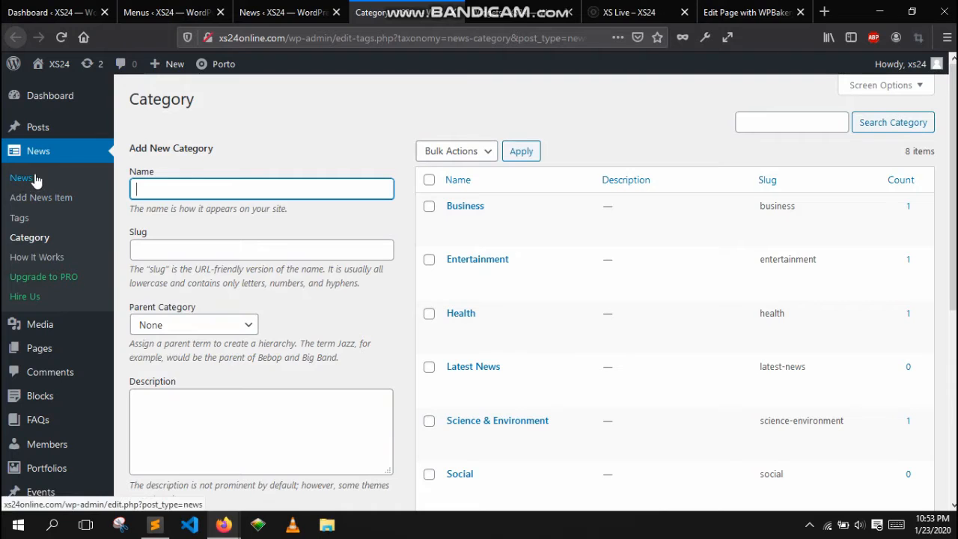
{"action": "left_click", "coordinate": [284, 12]}
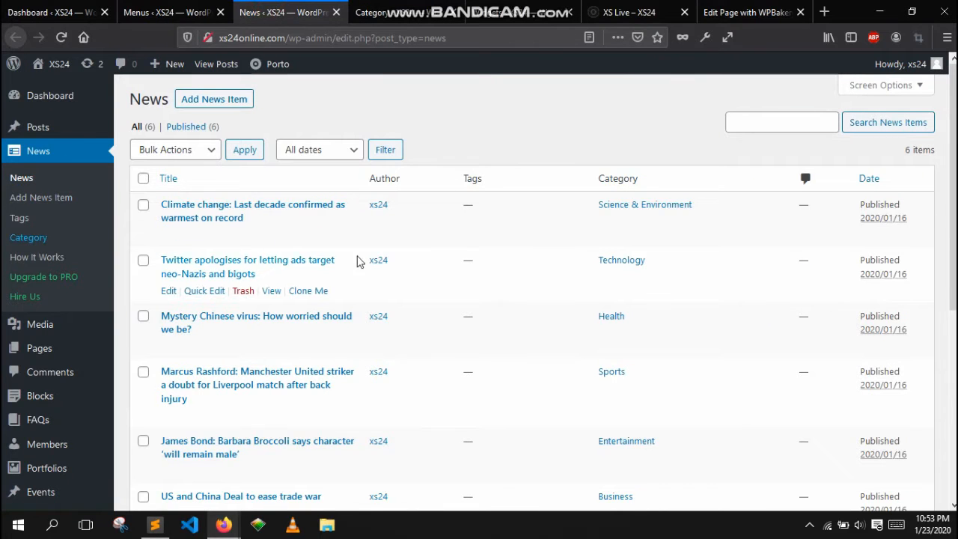
{"action": "scroll", "coordinate": [520, 220], "scroll_direction": "down", "scroll_amount": 3}
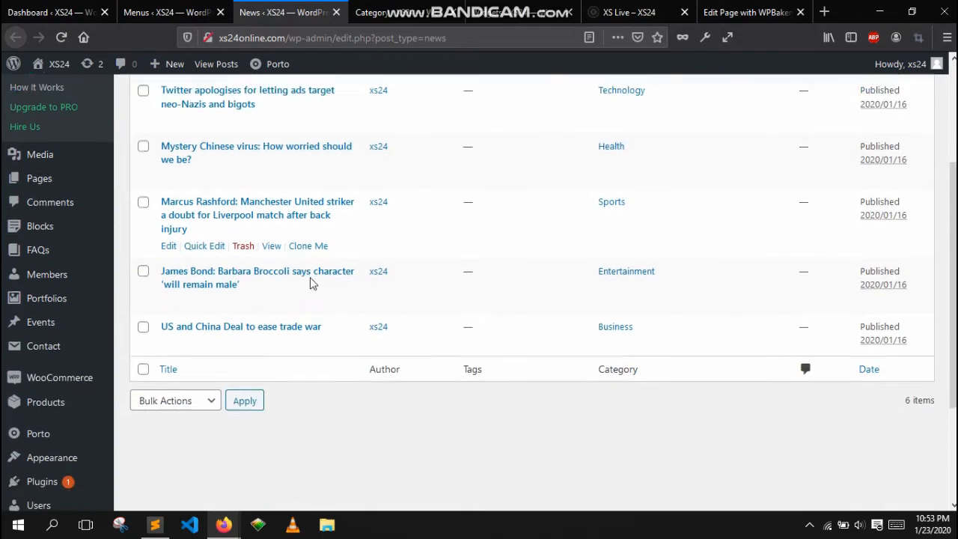
{"action": "scroll", "coordinate": [313, 283], "scroll_direction": "down", "scroll_amount": 3}
{"action": "scroll", "coordinate": [391, 312], "scroll_direction": "up", "scroll_amount": 3}
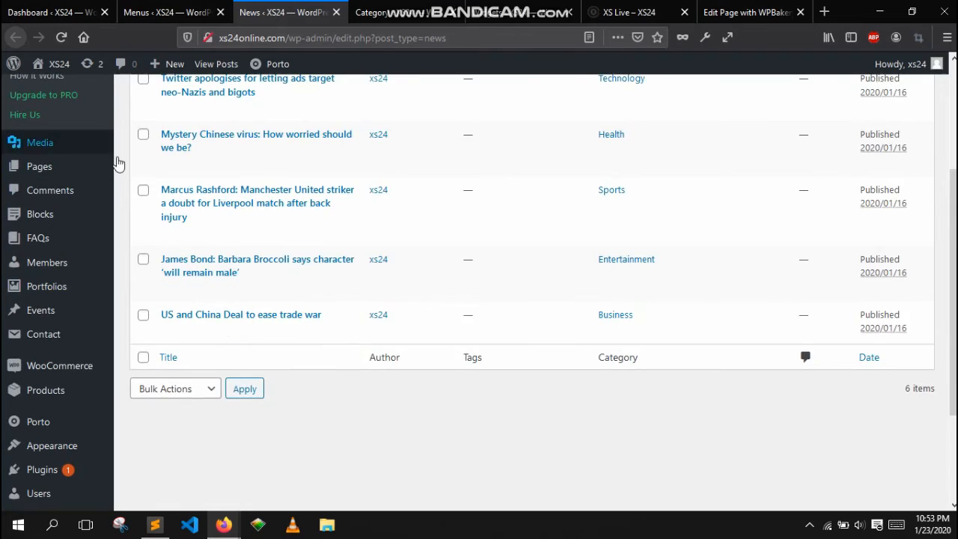
{"action": "scroll", "coordinate": [536, 322], "scroll_direction": "up", "scroll_amount": 2}
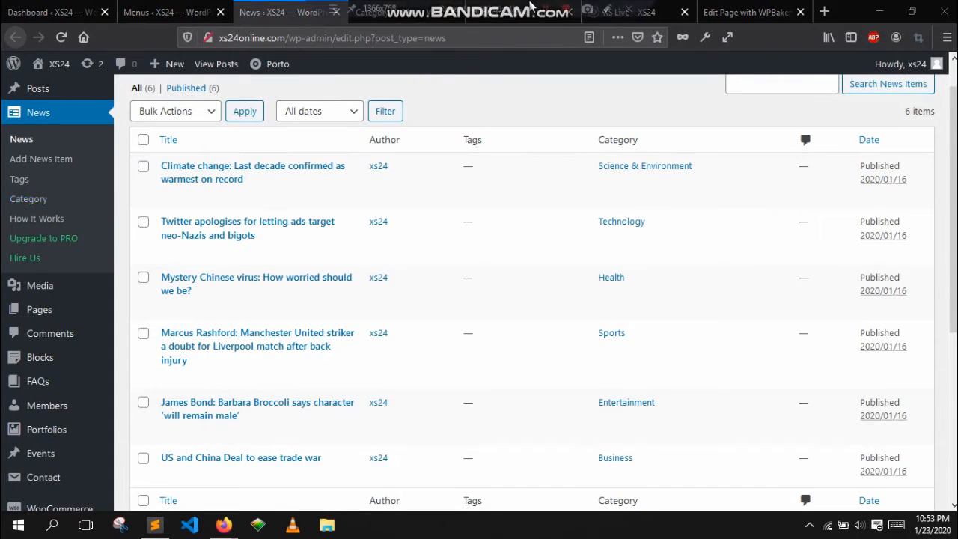
- Return to the XS Live page and open it in the WPBakery front-end editor
{"action": "left_click", "coordinate": [633, 12]}
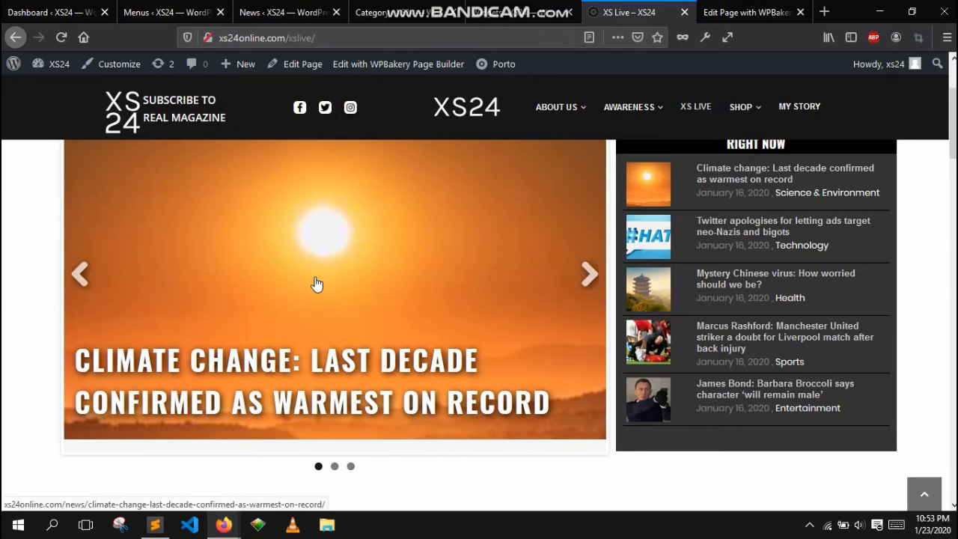
{"action": "scroll", "coordinate": [382, 135], "scroll_direction": "up", "scroll_amount": 3}
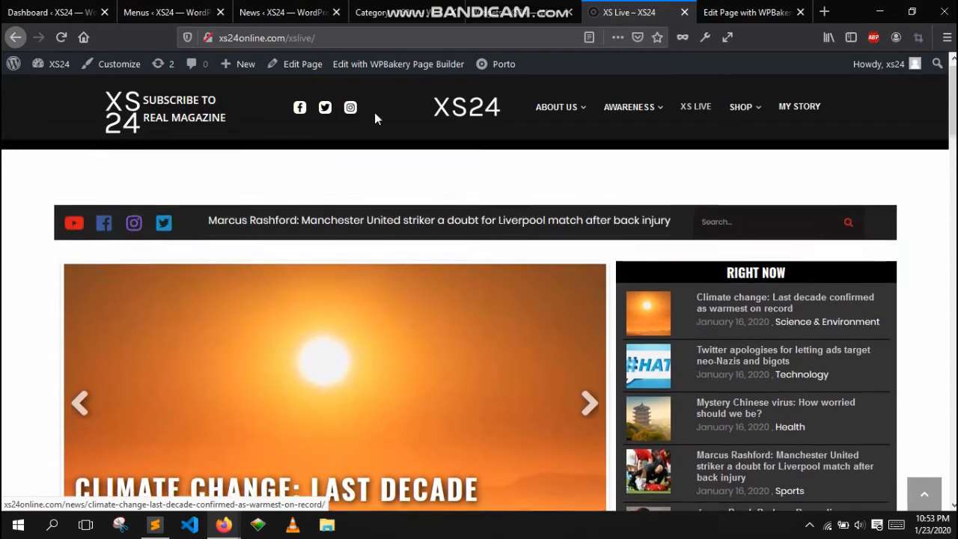
{"action": "left_click", "coordinate": [439, 66]}
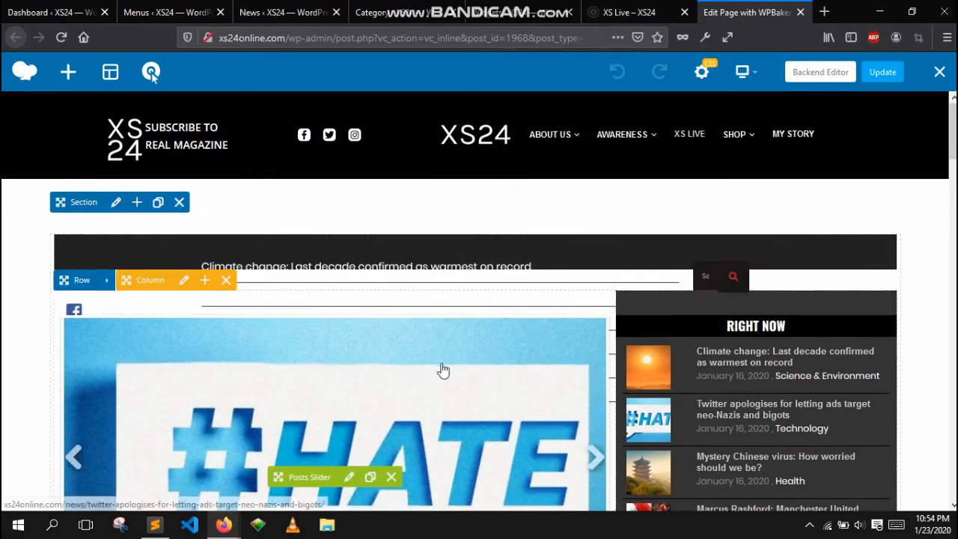
{"action": "scroll", "coordinate": [443, 370], "scroll_direction": "down", "scroll_amount": 2}
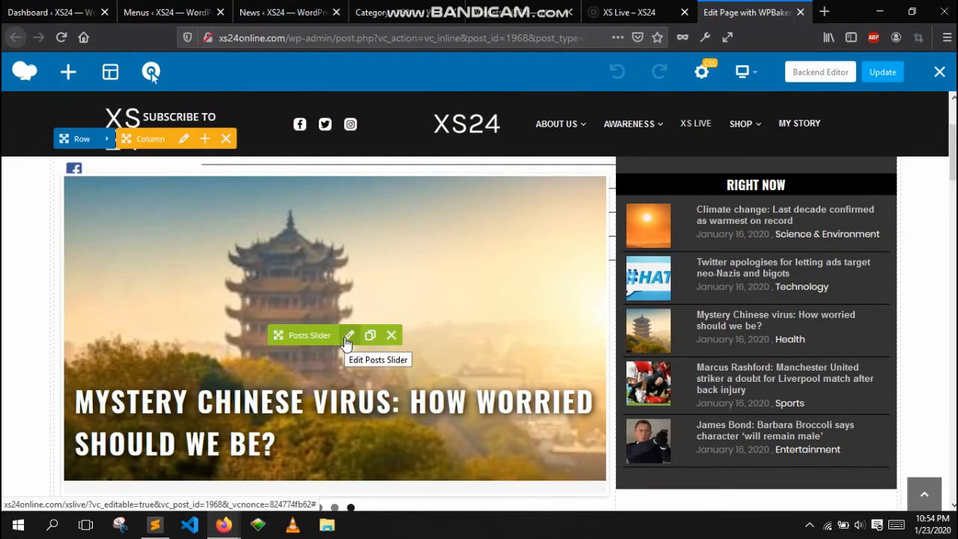
- Open the Posts Slider settings and review its slider type, slider count, auto rotate and post types
{"action": "left_click", "coordinate": [348, 336]}
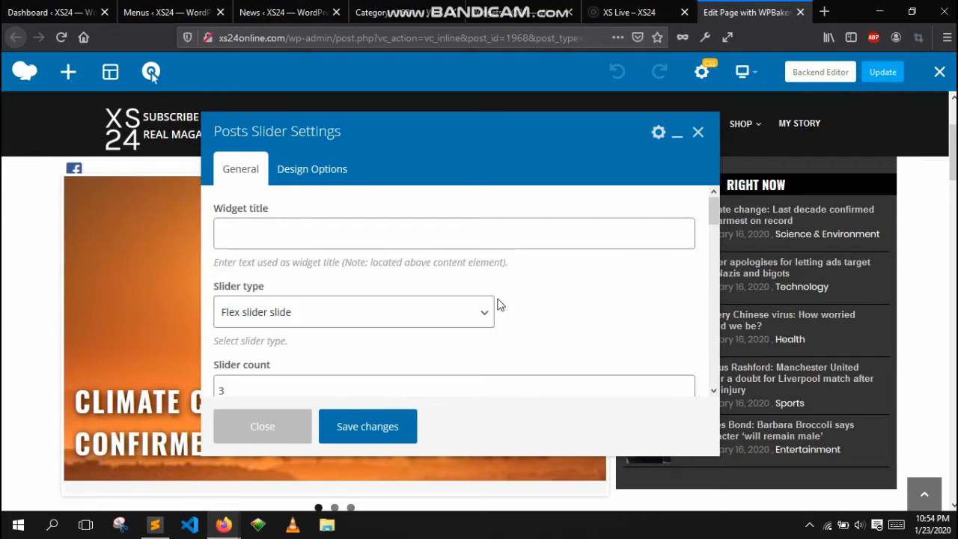
{"action": "scroll", "coordinate": [652, 307], "scroll_direction": "down", "scroll_amount": 1}
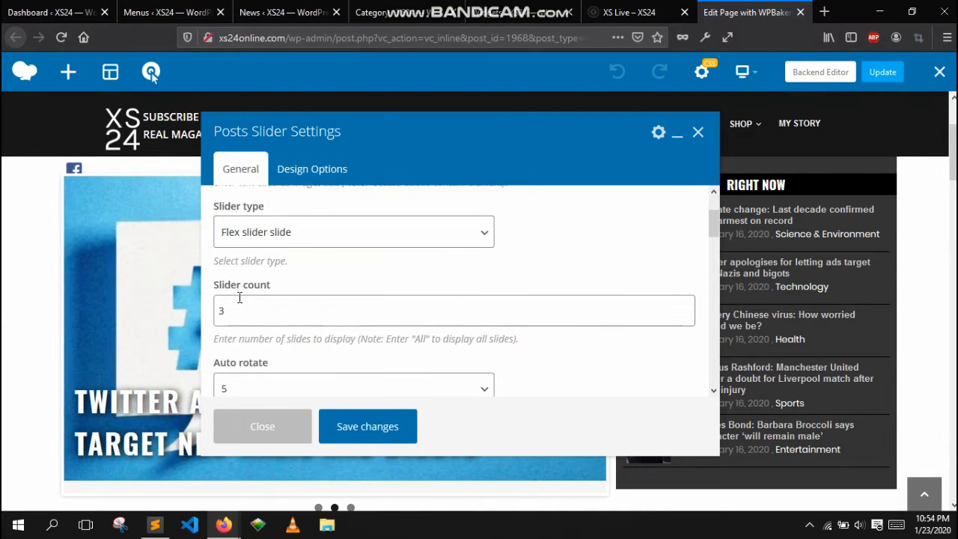
{"action": "left_click_drag", "start_coordinate": [216, 282], "coordinate": [221, 314]}
{"action": "double_click", "coordinate": [263, 310]}
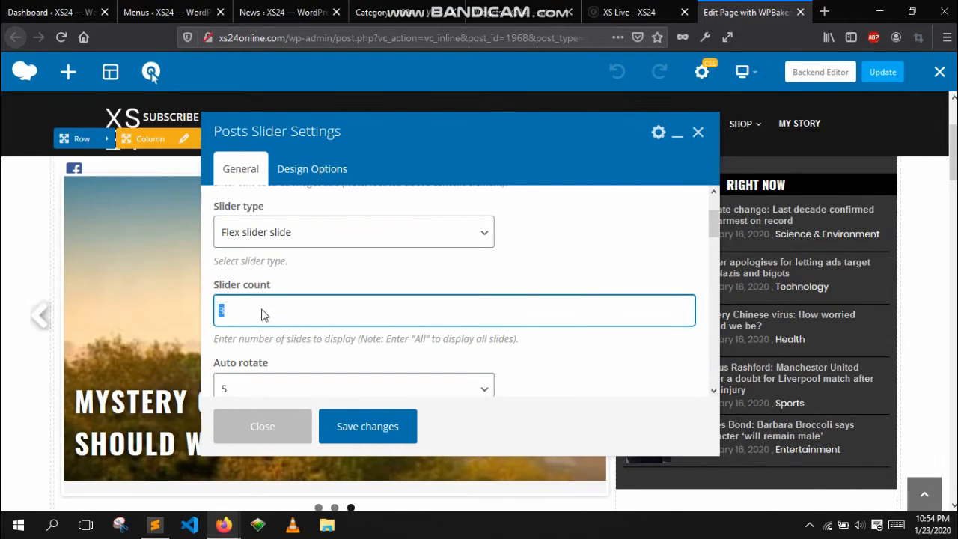
{"action": "scroll", "coordinate": [562, 343], "scroll_direction": "down", "scroll_amount": 1}
{"action": "scroll", "coordinate": [563, 342], "scroll_direction": "down", "scroll_amount": 1}
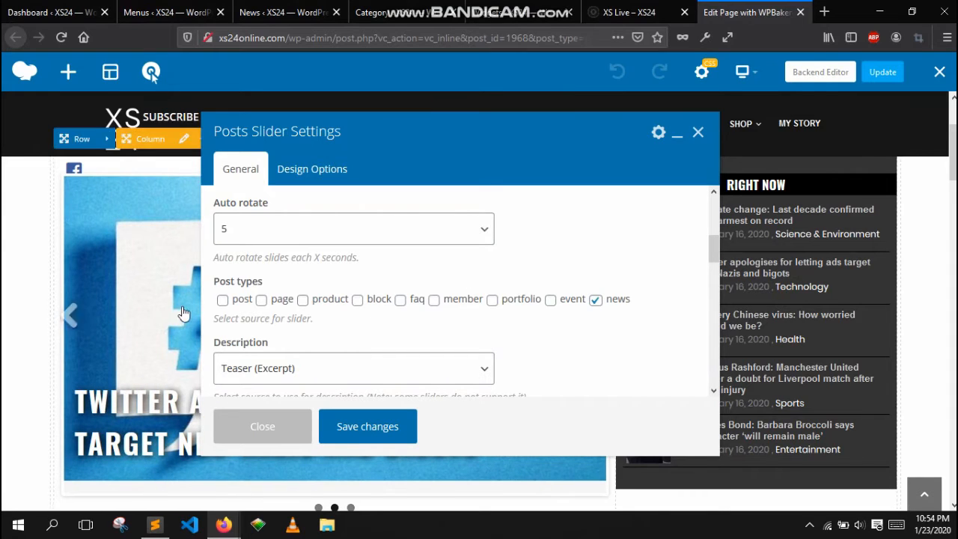
{"action": "left_click", "coordinate": [80, 316]}
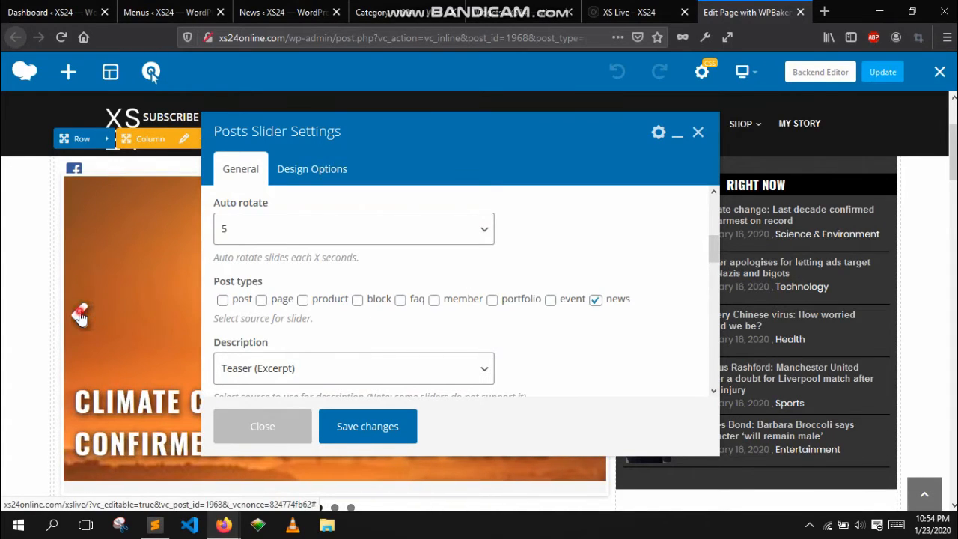
{"action": "left_click", "coordinate": [80, 316]}
{"action": "left_click", "coordinate": [261, 232]}
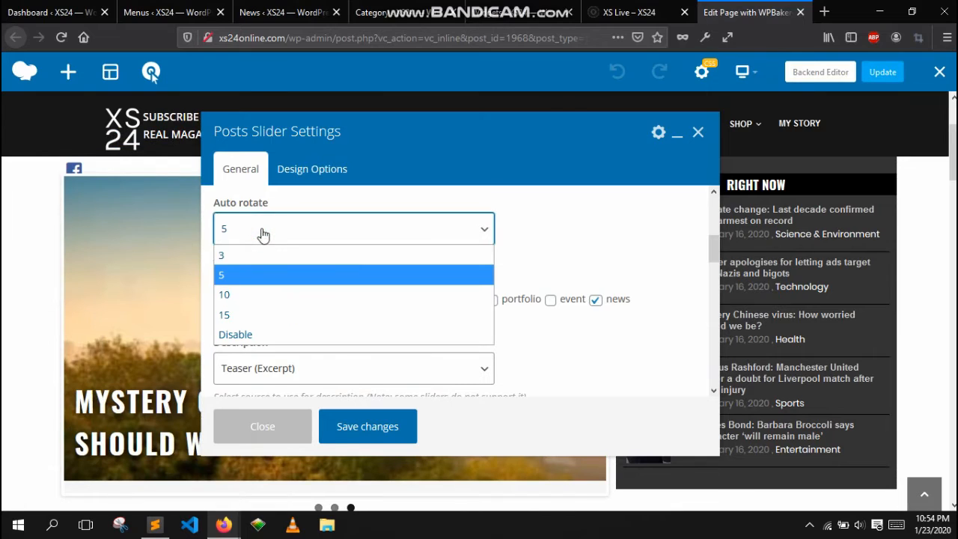
{"action": "left_click", "coordinate": [539, 248]}
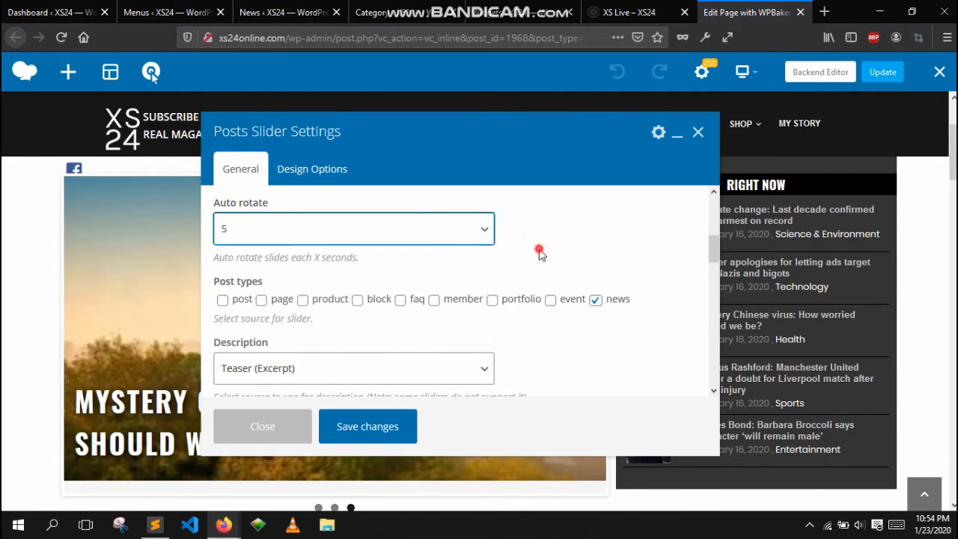
{"action": "left_click_drag", "start_coordinate": [225, 281], "coordinate": [561, 301]}
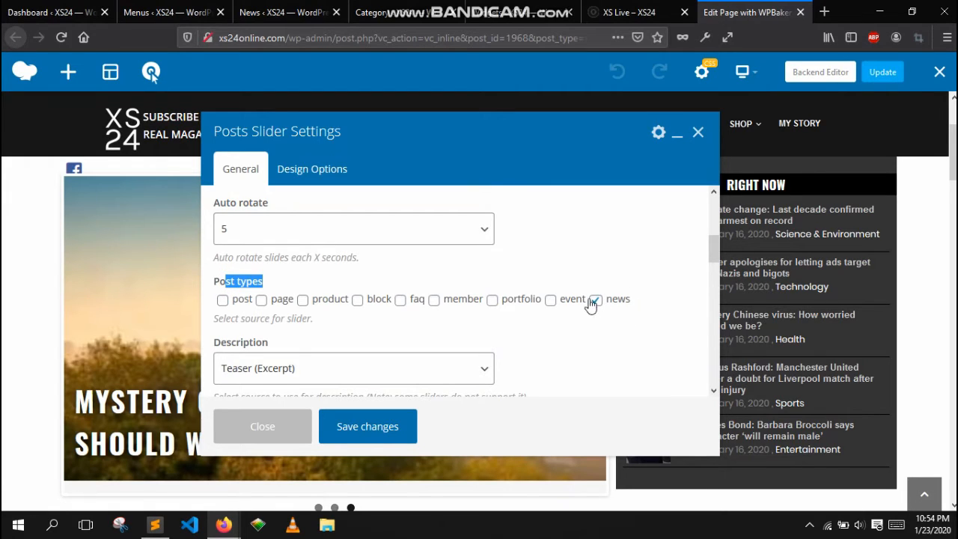
{"action": "scroll", "coordinate": [652, 305], "scroll_direction": "down", "scroll_amount": 4}
{"action": "scroll", "coordinate": [638, 306], "scroll_direction": "up", "scroll_amount": 2}
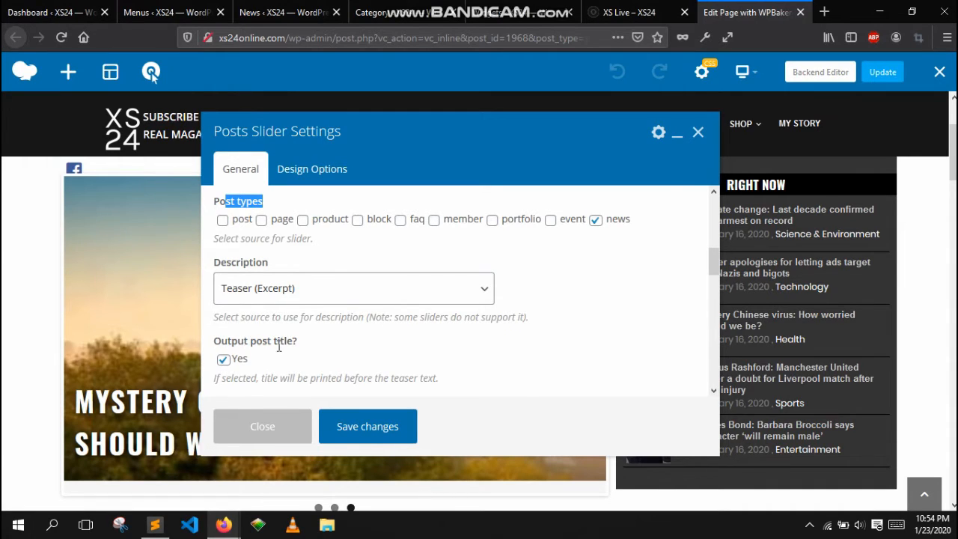
- Try setting the slider's description to No description, then restore Teaser (Excerpt)
{"action": "left_click", "coordinate": [344, 296]}
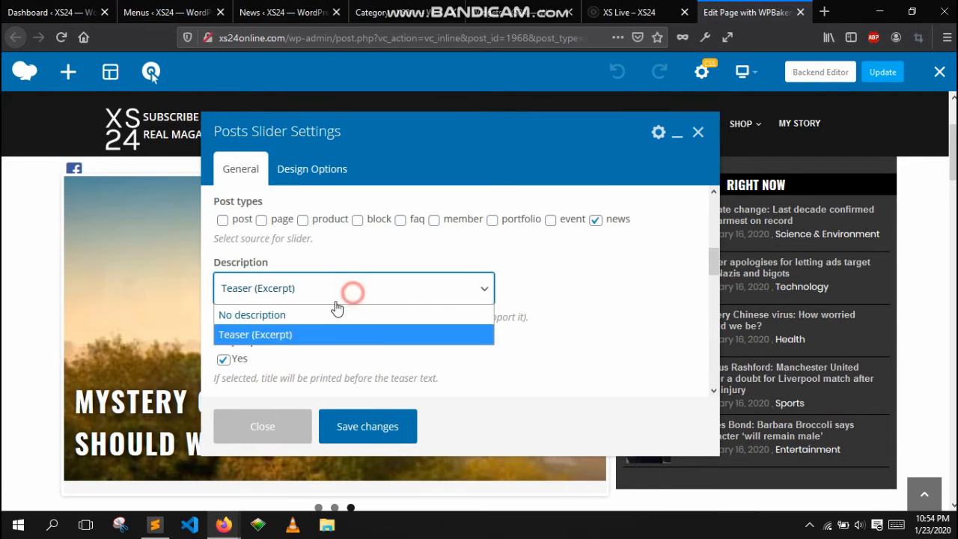
{"action": "left_click", "coordinate": [321, 313]}
{"action": "left_click", "coordinate": [307, 289]}
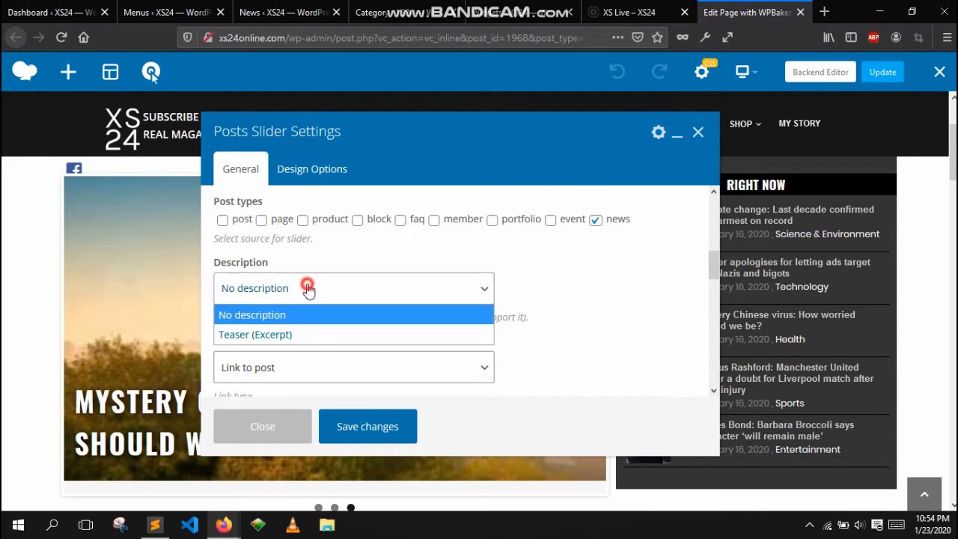
{"action": "left_click", "coordinate": [288, 338]}
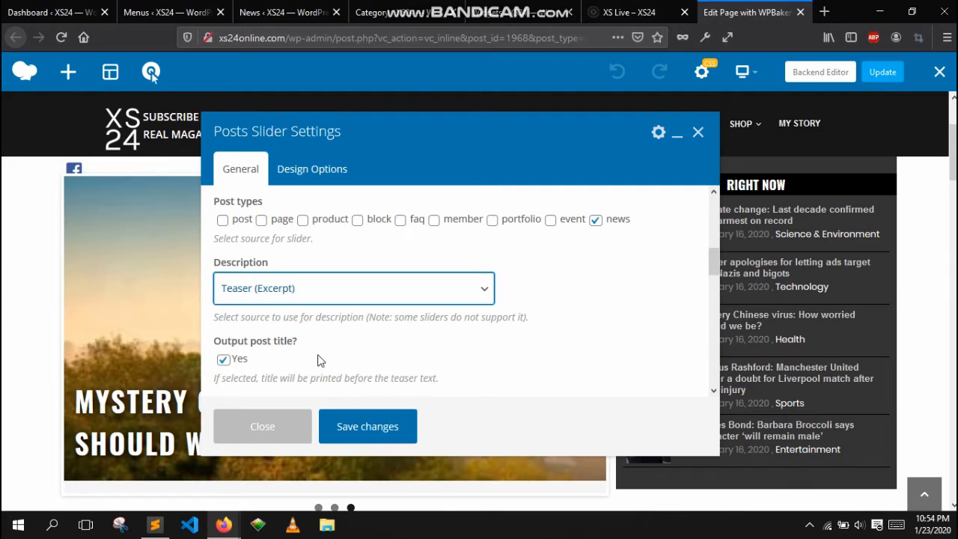
{"action": "scroll", "coordinate": [549, 347], "scroll_direction": "down", "scroll_amount": 3}
{"action": "scroll", "coordinate": [531, 349], "scroll_direction": "up", "scroll_amount": 2}
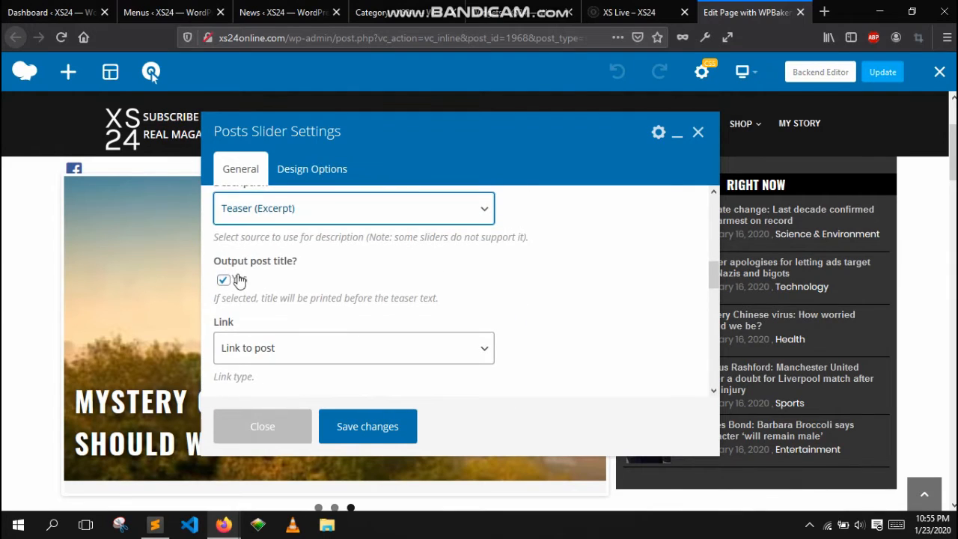
- Review the slider's link type and thumbnail size options, then close the settings
{"action": "scroll", "coordinate": [451, 285], "scroll_direction": "down", "scroll_amount": 2}
{"action": "left_click", "coordinate": [483, 269]}
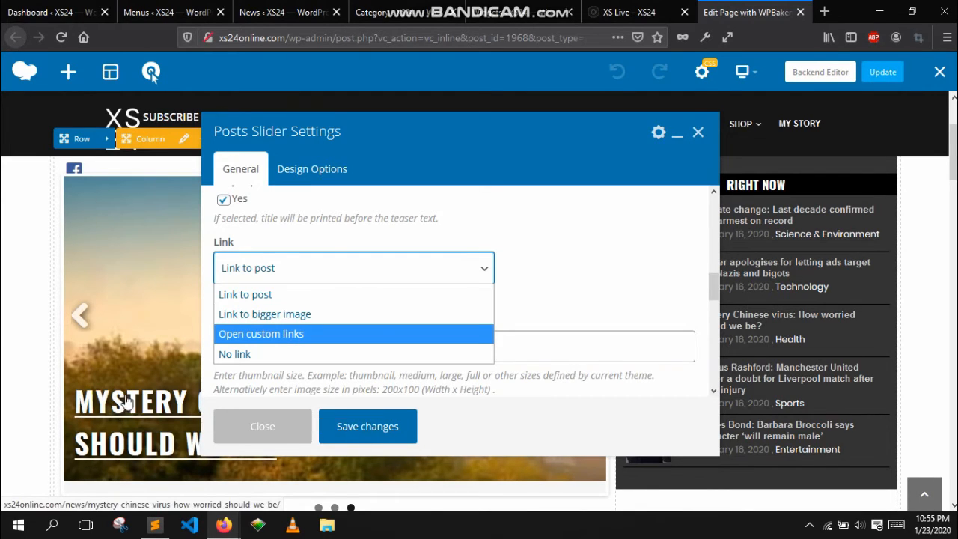
{"action": "left_click", "coordinate": [488, 282]}
{"action": "scroll", "coordinate": [278, 329], "scroll_direction": "down", "scroll_amount": 2}
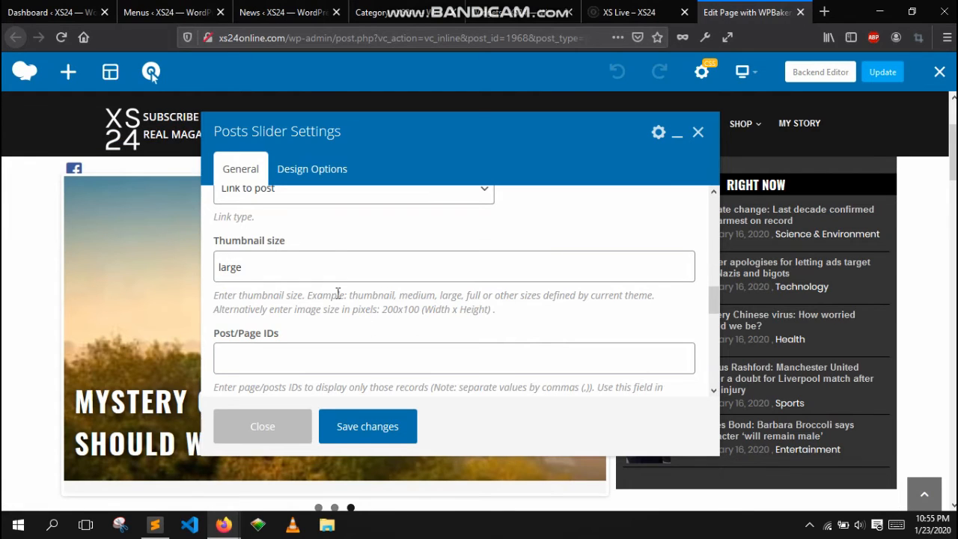
{"action": "double_click", "coordinate": [391, 295]}
{"action": "double_click", "coordinate": [420, 295]}
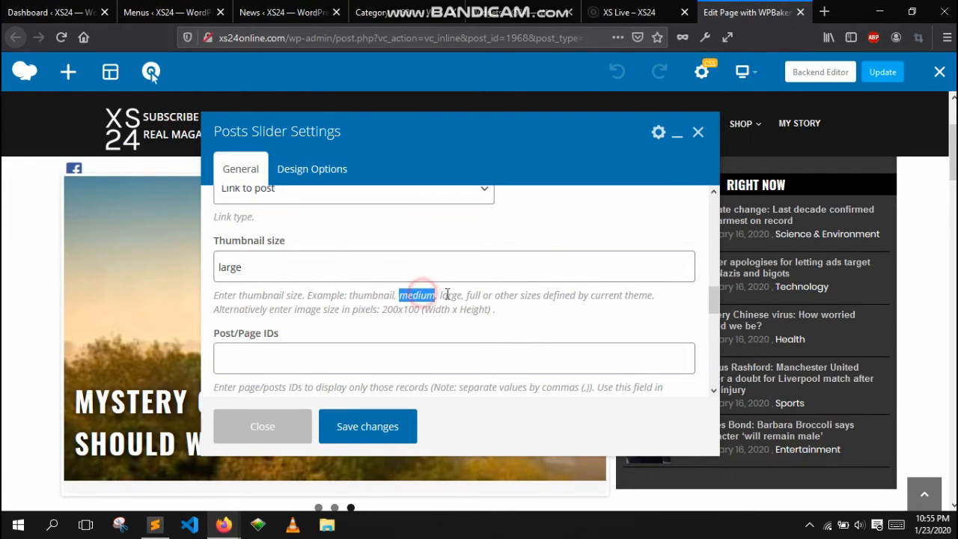
{"action": "double_click", "coordinate": [450, 295]}
{"action": "double_click", "coordinate": [475, 295]}
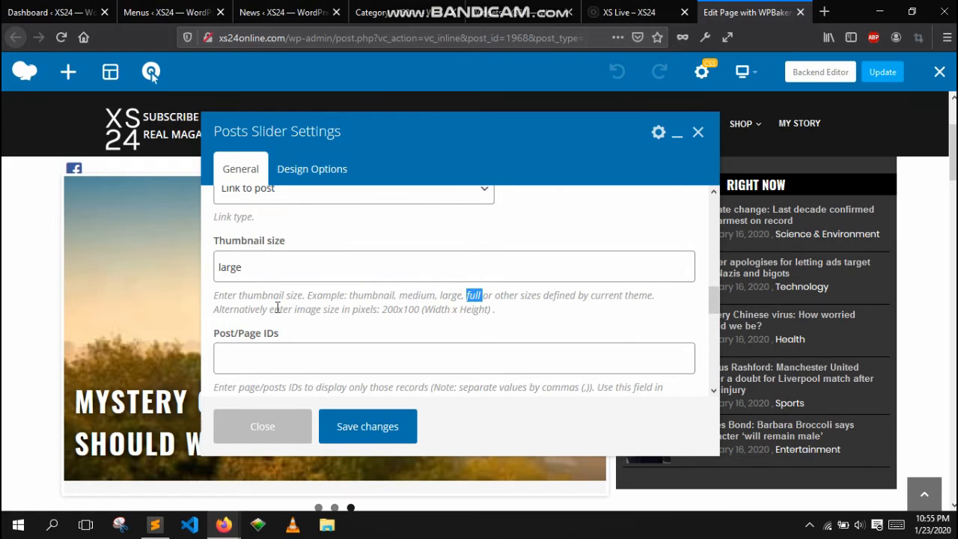
{"action": "left_click_drag", "start_coordinate": [441, 295], "coordinate": [480, 297]}
{"action": "left_click", "coordinate": [272, 432]}
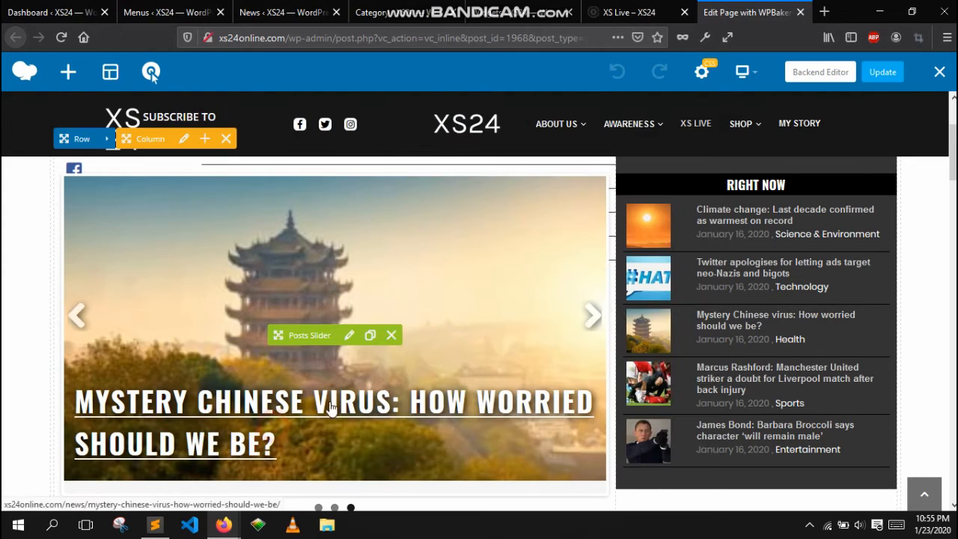
- Open the Posts Slider settings and enter Health in its Categories field, copied from the news category list
{"action": "left_click", "coordinate": [348, 336]}
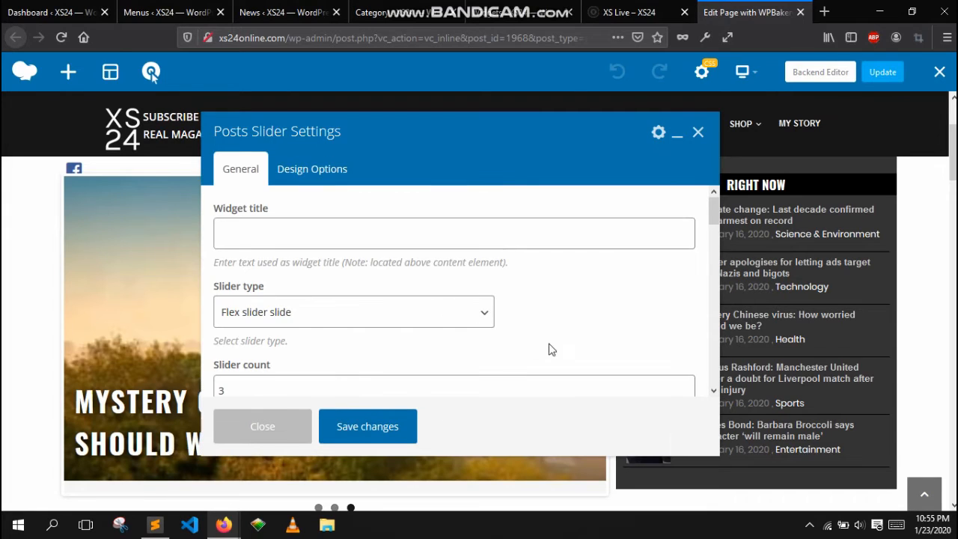
{"action": "scroll", "coordinate": [556, 343], "scroll_direction": "down", "scroll_amount": 2}
{"action": "scroll", "coordinate": [557, 343], "scroll_direction": "down", "scroll_amount": 5}
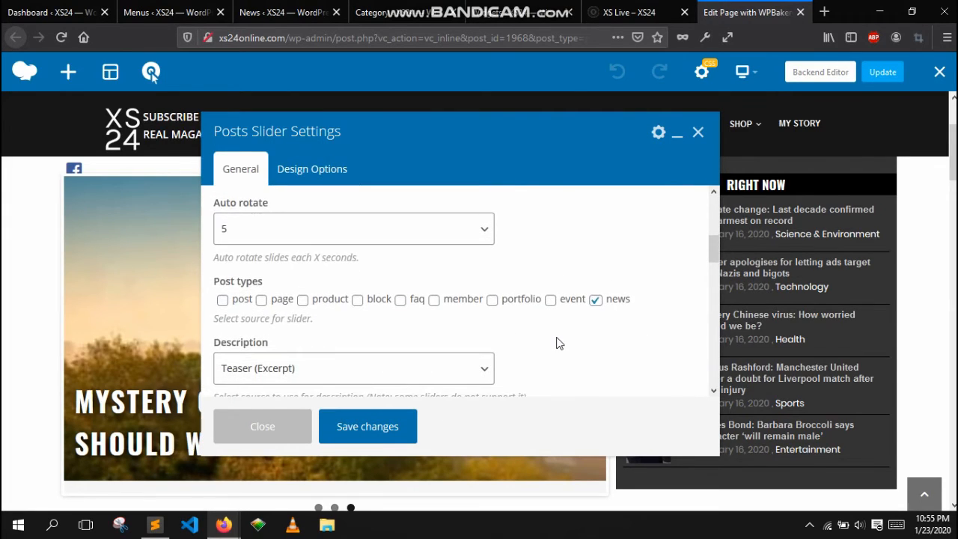
{"action": "scroll", "coordinate": [563, 336], "scroll_direction": "down", "scroll_amount": 3}
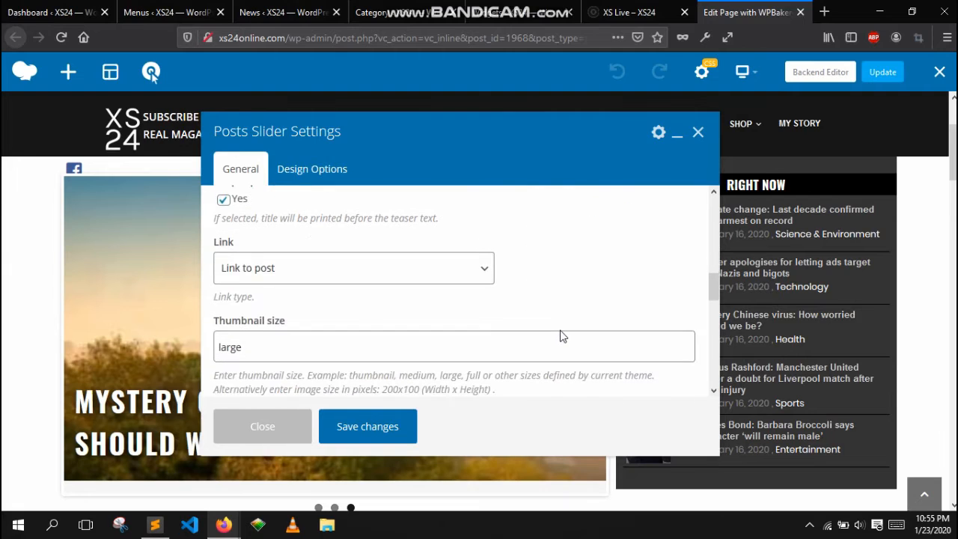
{"action": "scroll", "coordinate": [563, 336], "scroll_direction": "up", "scroll_amount": 1}
{"action": "scroll", "coordinate": [563, 336], "scroll_direction": "down", "scroll_amount": 3}
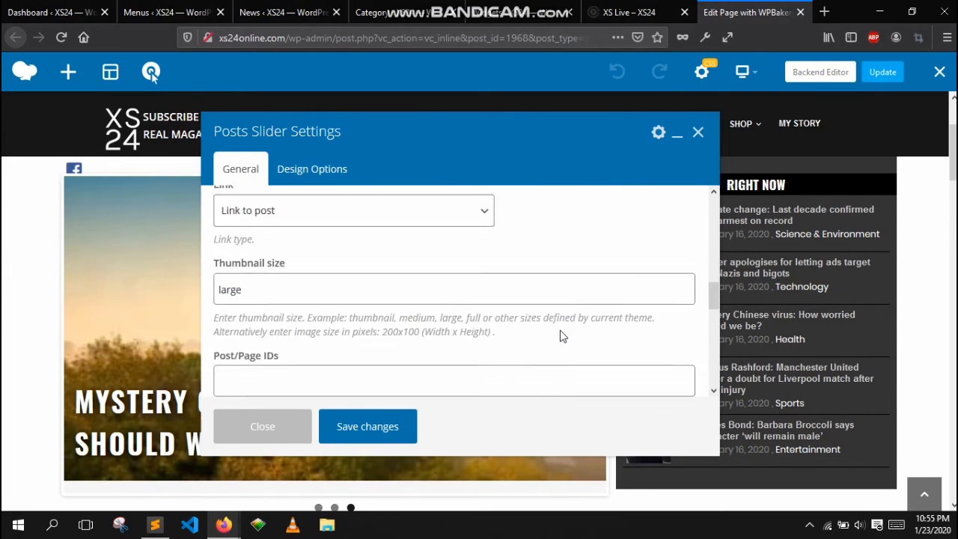
{"action": "scroll", "coordinate": [563, 336], "scroll_direction": "down", "scroll_amount": 1}
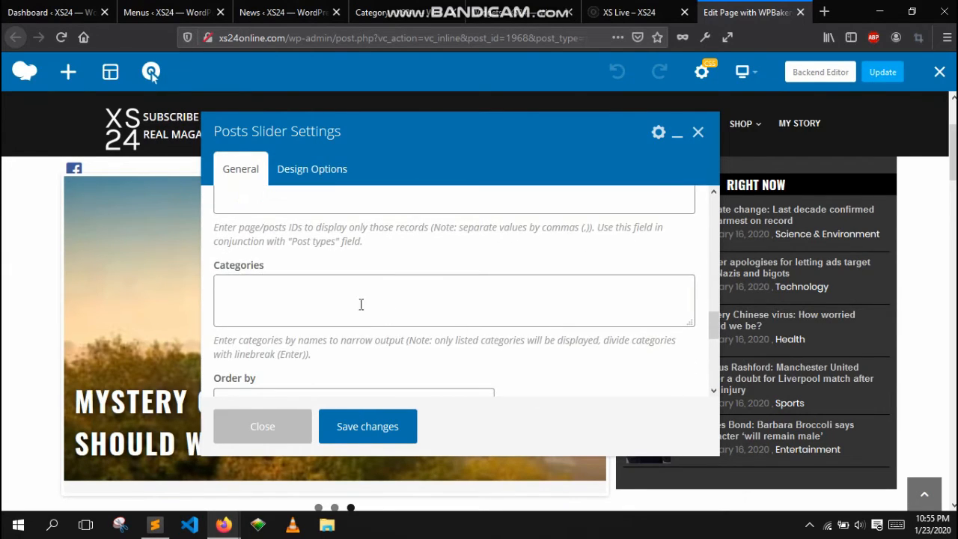
{"action": "left_click", "coordinate": [340, 288]}
{"action": "scroll", "coordinate": [433, 283], "scroll_direction": "up", "scroll_amount": 1}
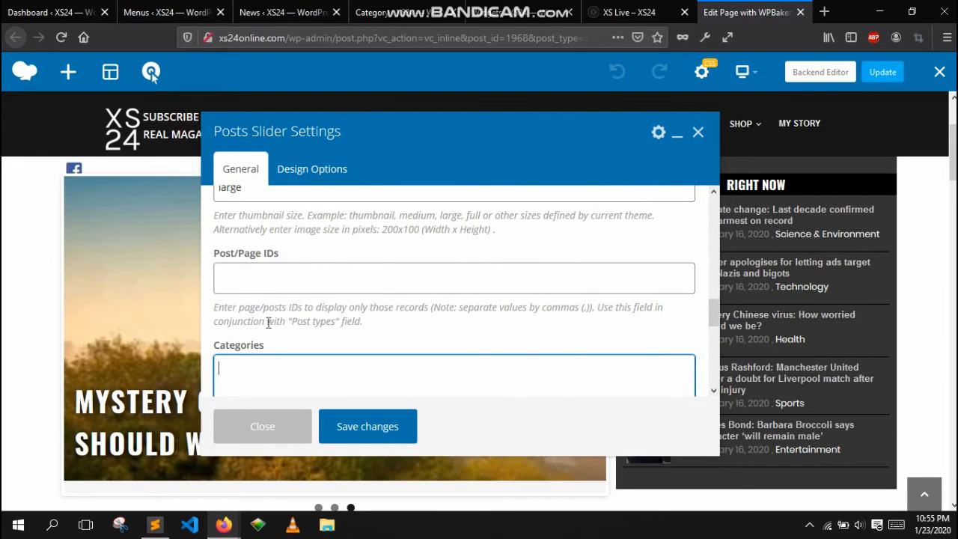
{"action": "scroll", "coordinate": [269, 322], "scroll_direction": "down", "scroll_amount": 1}
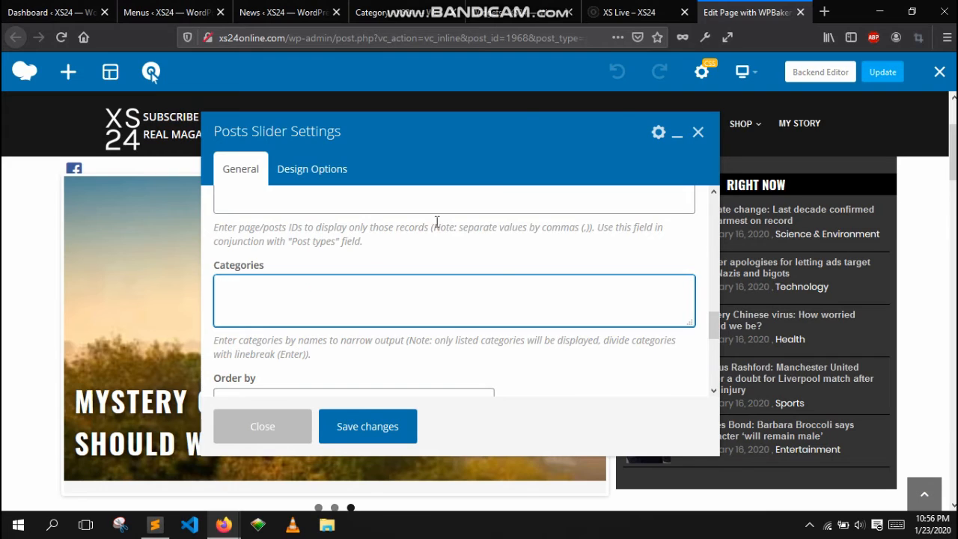
{"action": "left_click", "coordinate": [524, 12]}
{"action": "left_click", "coordinate": [404, 12]}
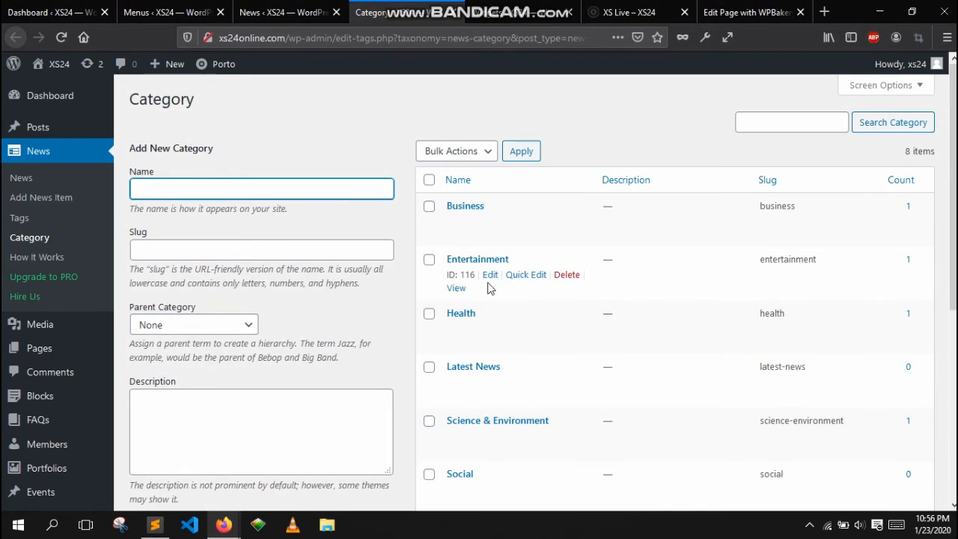
{"action": "left_click_drag", "start_coordinate": [500, 205], "coordinate": [450, 212]}
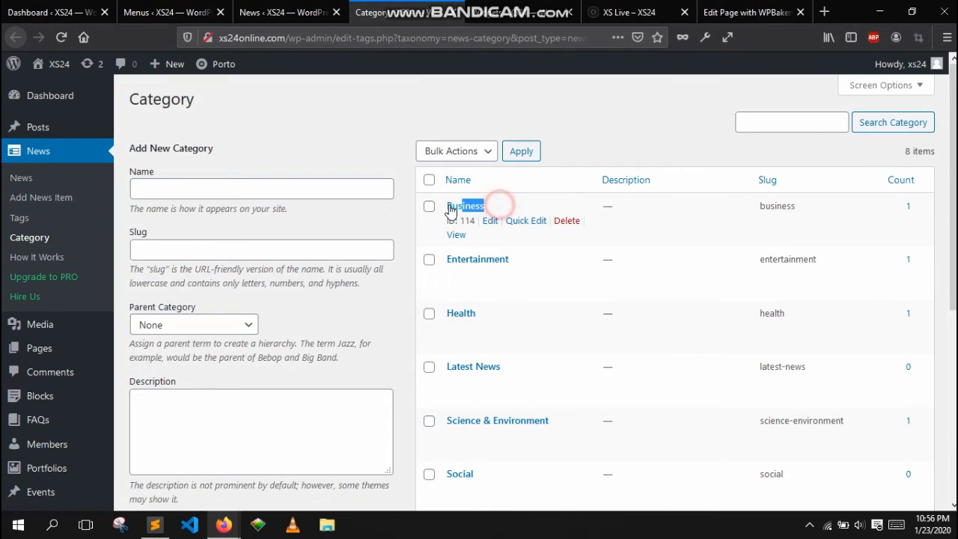
{"action": "left_click_drag", "start_coordinate": [532, 257], "coordinate": [447, 260]}
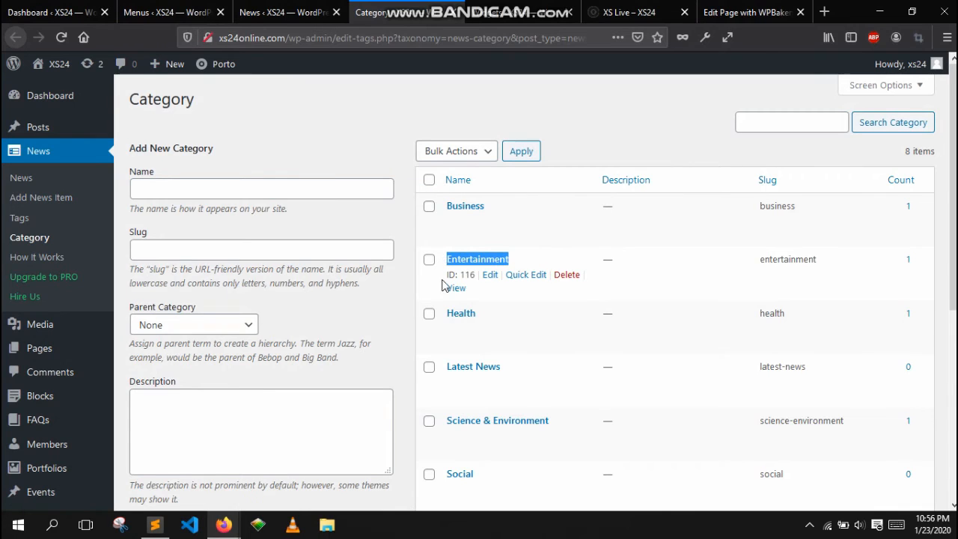
{"action": "left_click_drag", "start_coordinate": [507, 313], "coordinate": [443, 315]}
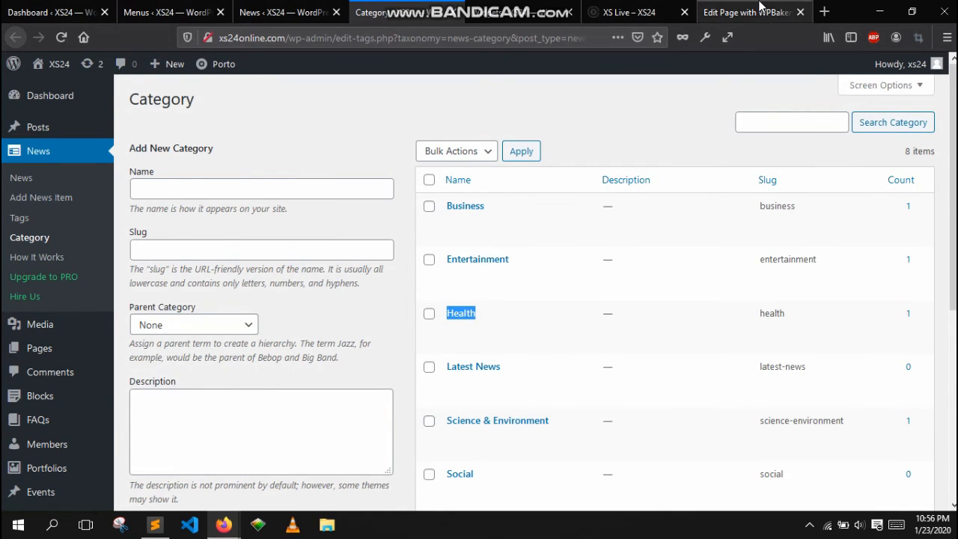
{"action": "left_click", "coordinate": [761, 9]}
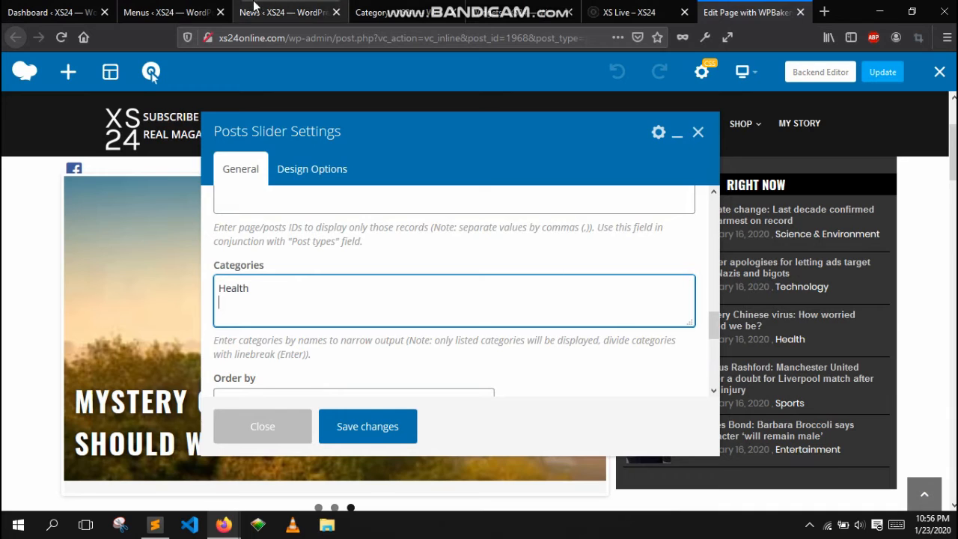
- Copy the Business category name from the category list and add it as a second line in the slider's Categories
{"action": "left_click", "coordinate": [396, 7]}
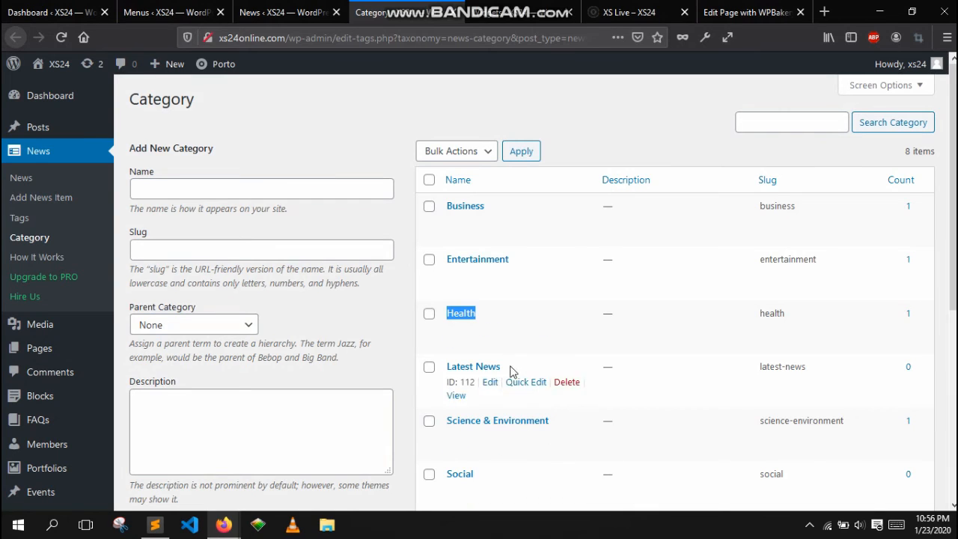
{"action": "left_click_drag", "start_coordinate": [501, 206], "coordinate": [444, 211]}
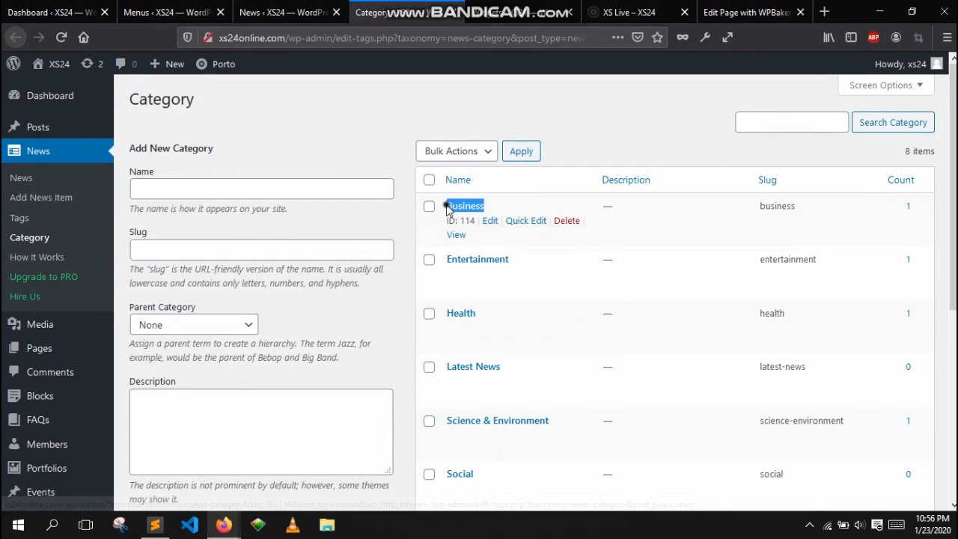
{"action": "right_click", "coordinate": [448, 210]}
{"action": "left_click", "coordinate": [475, 218]}
{"action": "left_click", "coordinate": [757, 10]}
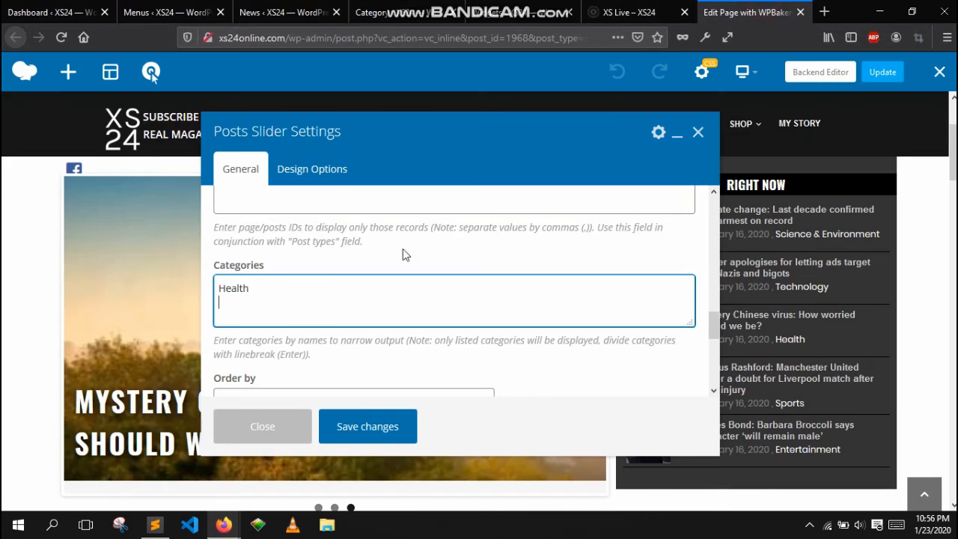
{"action": "key", "text": "Return"}
{"action": "right_click", "coordinate": [266, 309]}
{"action": "left_click", "coordinate": [304, 370]}
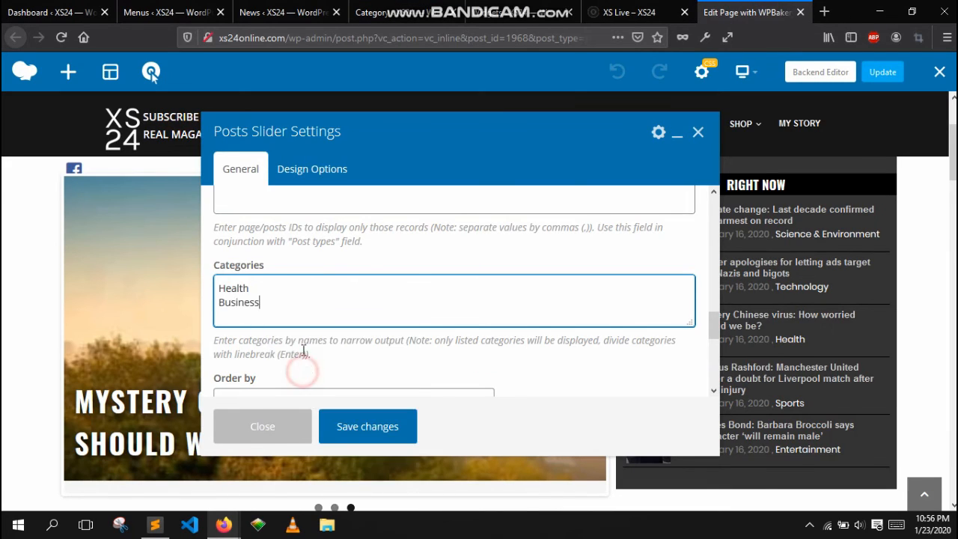
- Save the Posts Slider settings and close the dialog
{"action": "left_click_drag", "start_coordinate": [261, 301], "coordinate": [201, 280]}
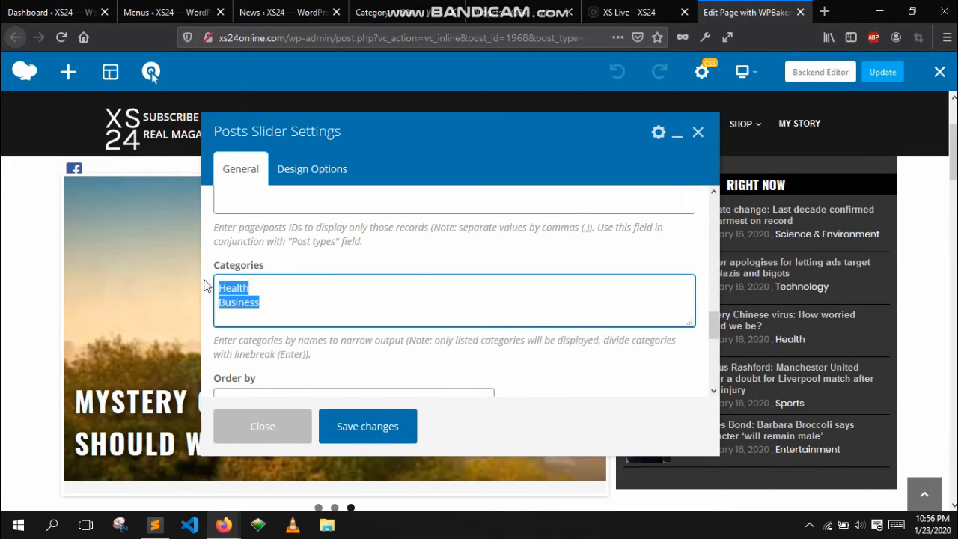
{"action": "left_click", "coordinate": [401, 434]}
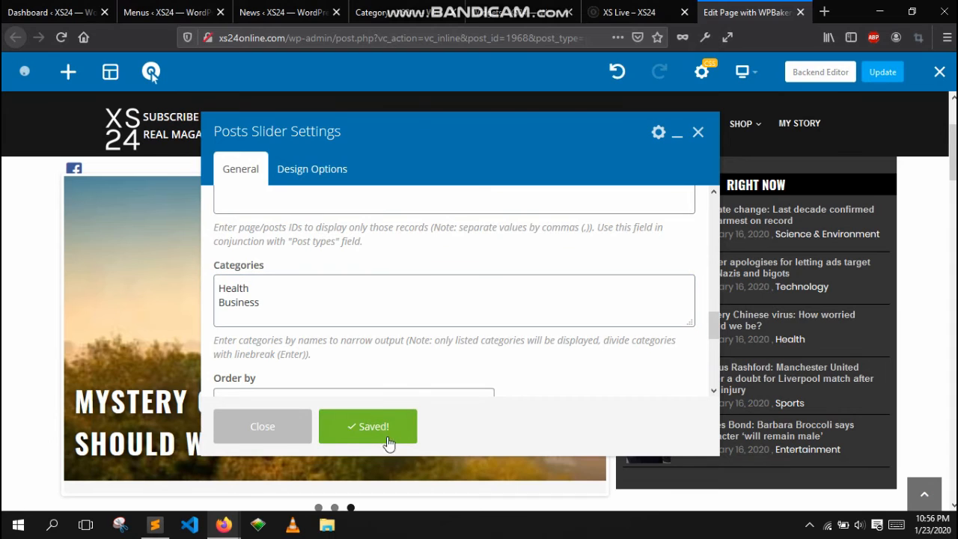
{"action": "left_click", "coordinate": [273, 428]}
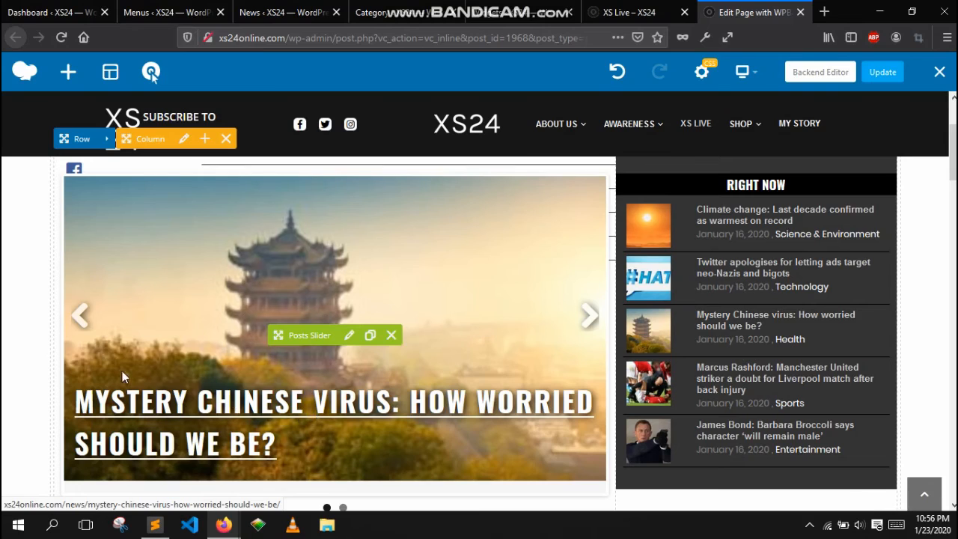
- Browse through the slider's slides and check which categories the news items belong to in the News list
{"action": "left_click", "coordinate": [591, 318]}
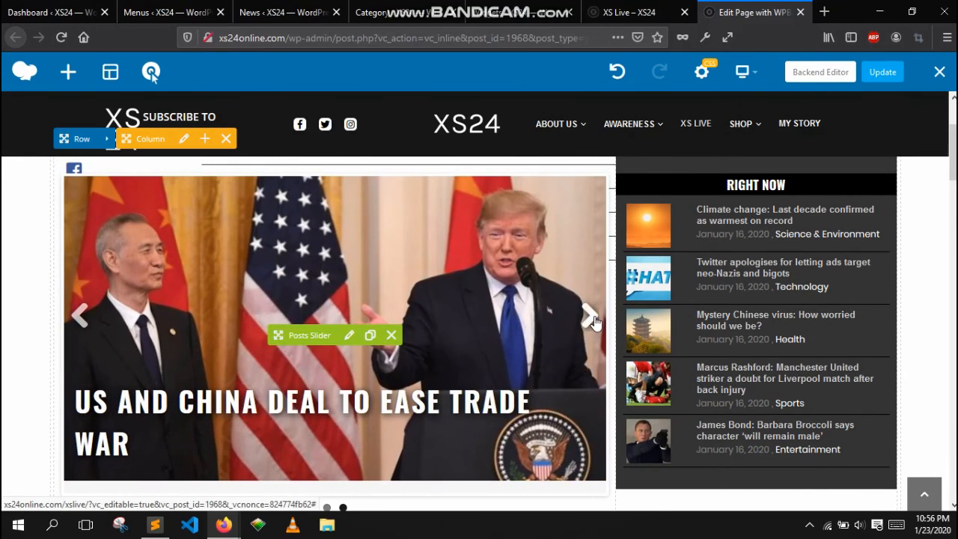
{"action": "left_click", "coordinate": [593, 318]}
{"action": "left_click", "coordinate": [591, 320]}
{"action": "left_click", "coordinate": [285, 12]}
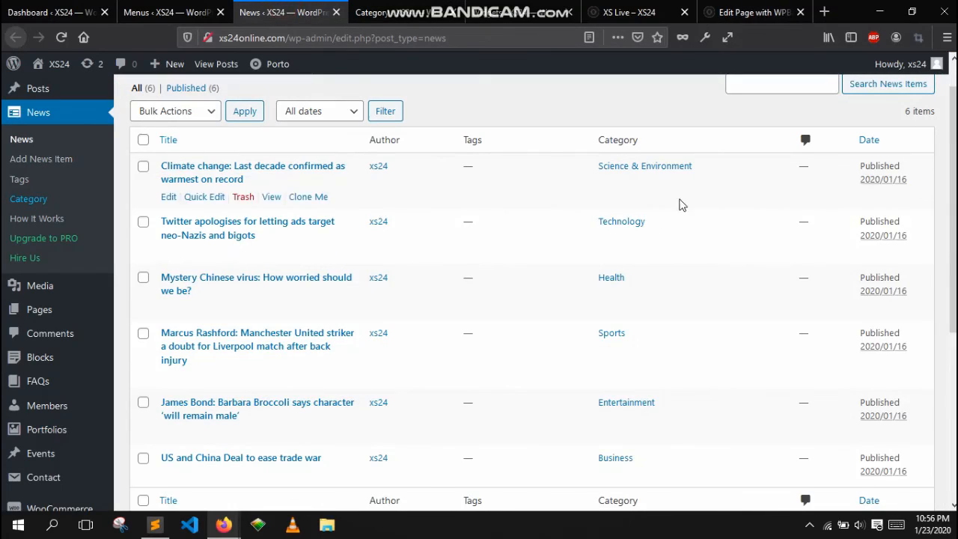
{"action": "scroll", "coordinate": [652, 300], "scroll_direction": "down", "scroll_amount": 2}
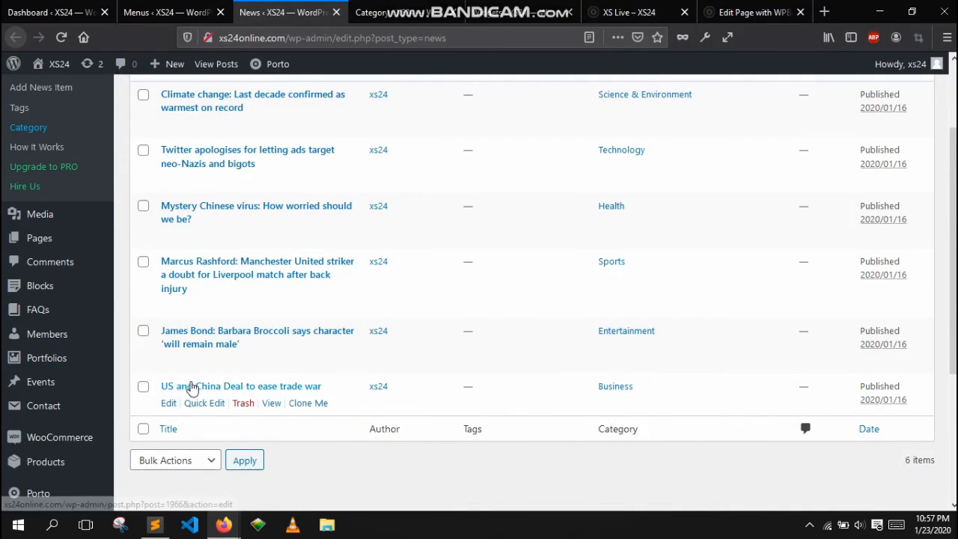
{"action": "left_click", "coordinate": [756, 12]}
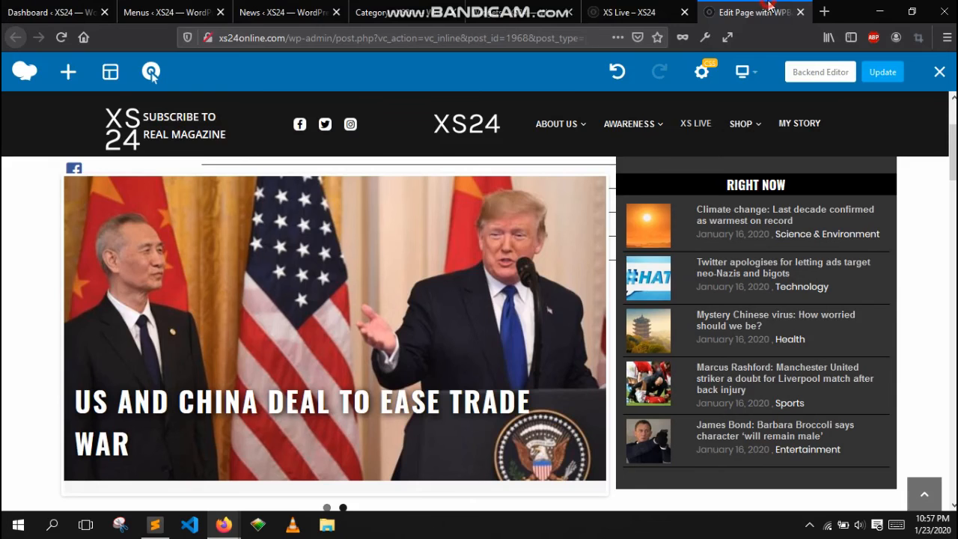
- Reopen the Posts Slider settings, clear the Categories field and save the changes
{"action": "left_click", "coordinate": [351, 335]}
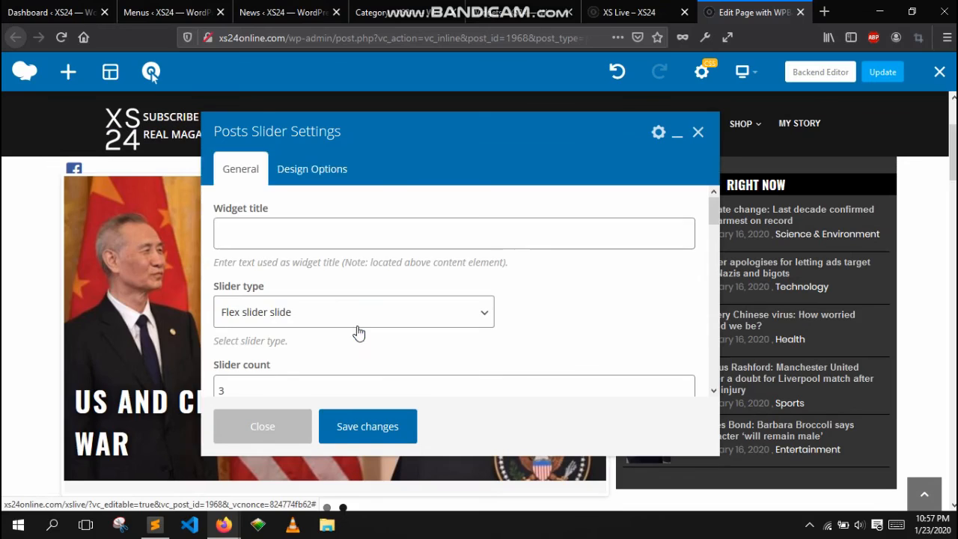
{"action": "scroll", "coordinate": [411, 325], "scroll_direction": "down", "scroll_amount": 3}
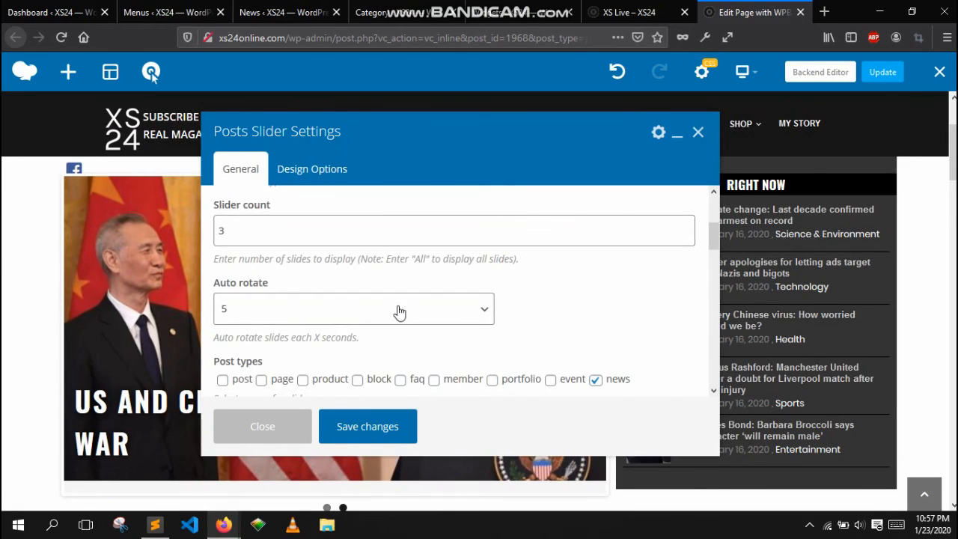
{"action": "scroll", "coordinate": [398, 312], "scroll_direction": "down", "scroll_amount": 5}
{"action": "scroll", "coordinate": [357, 339], "scroll_direction": "down", "scroll_amount": 5}
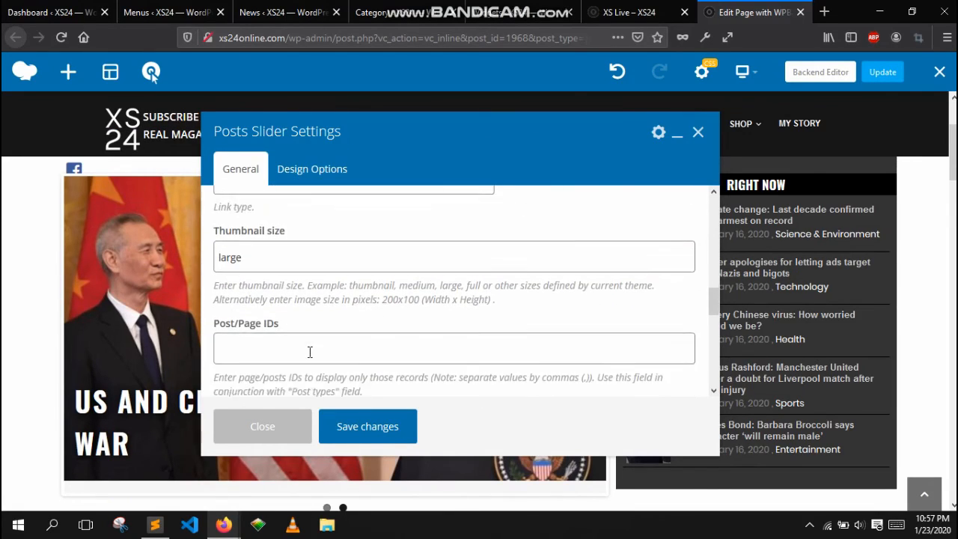
{"action": "left_click", "coordinate": [295, 229]}
{"action": "key", "text": "ctrl+a"}
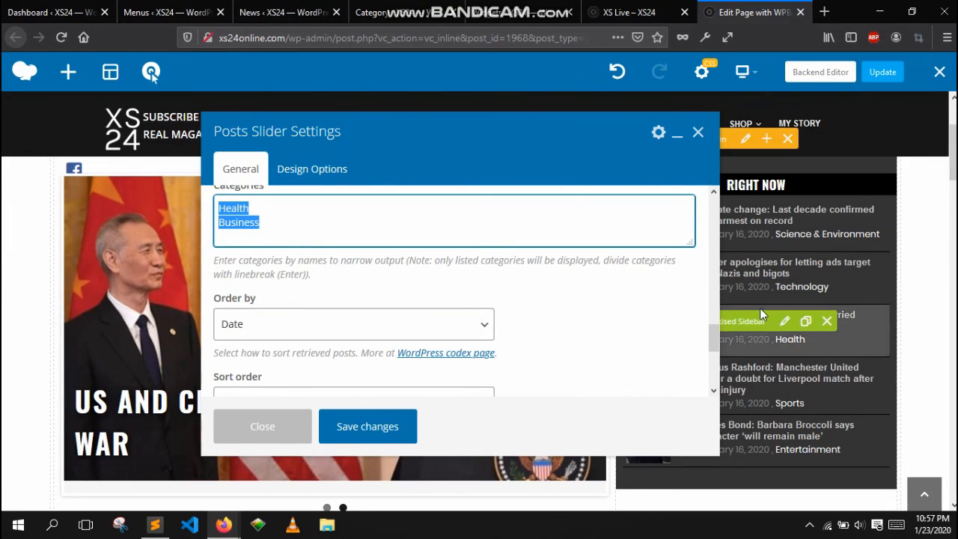
{"action": "key", "text": "BackSpace"}
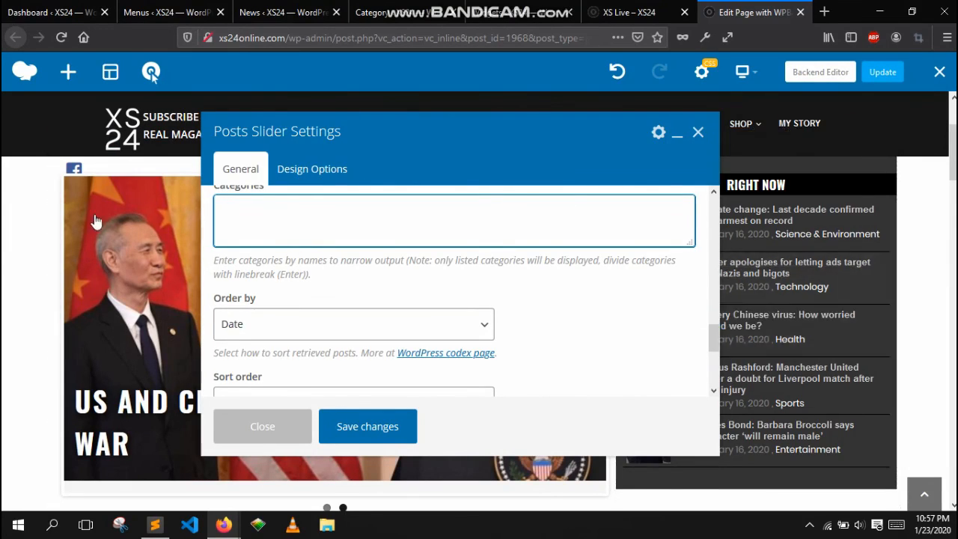
{"action": "left_click", "coordinate": [350, 428]}
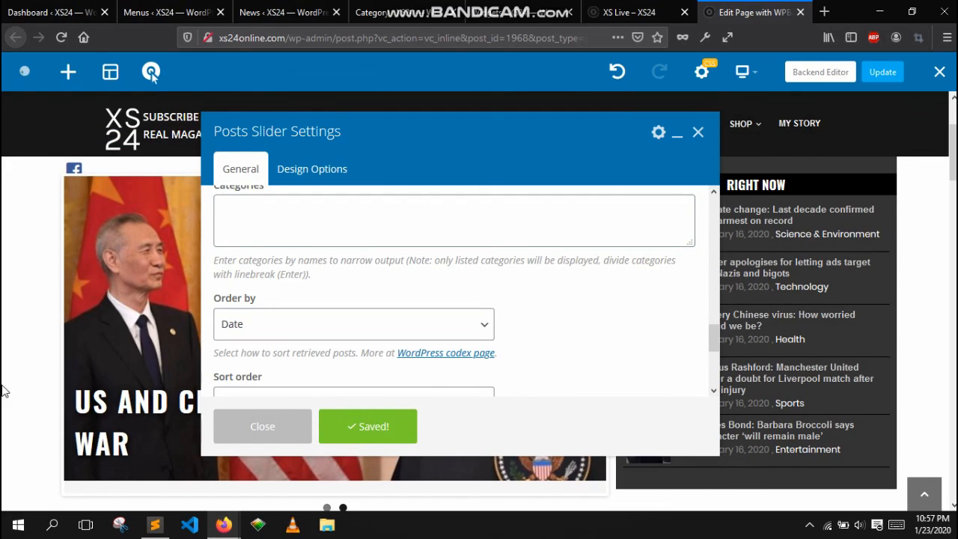
- Set the slider count to 3 and scroll through the remaining slider settings
{"action": "scroll", "coordinate": [379, 227], "scroll_direction": "up", "scroll_amount": 6}
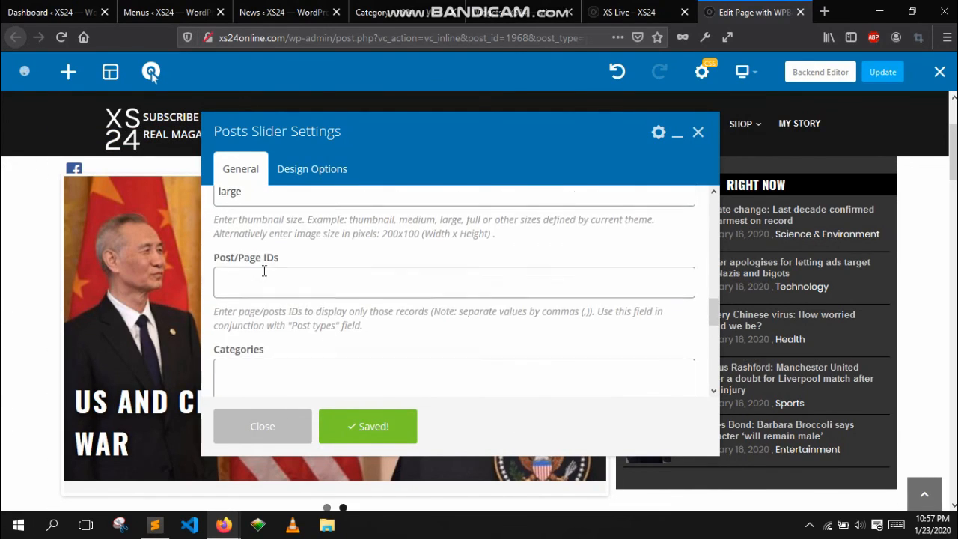
{"action": "scroll", "coordinate": [283, 291], "scroll_direction": "up", "scroll_amount": 5}
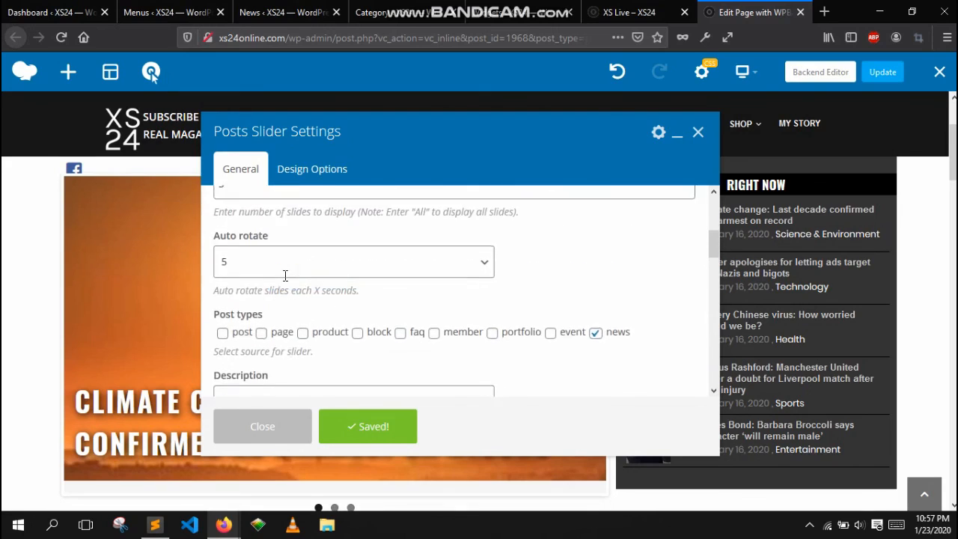
{"action": "double_click", "coordinate": [245, 310]}
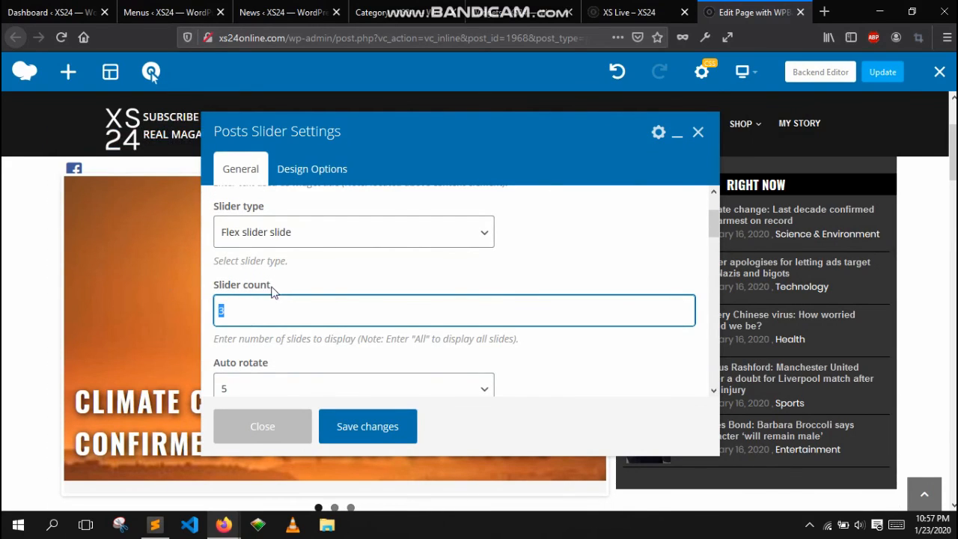
{"action": "type", "text": "6"}
{"action": "scroll", "coordinate": [382, 315], "scroll_direction": "down", "scroll_amount": 5}
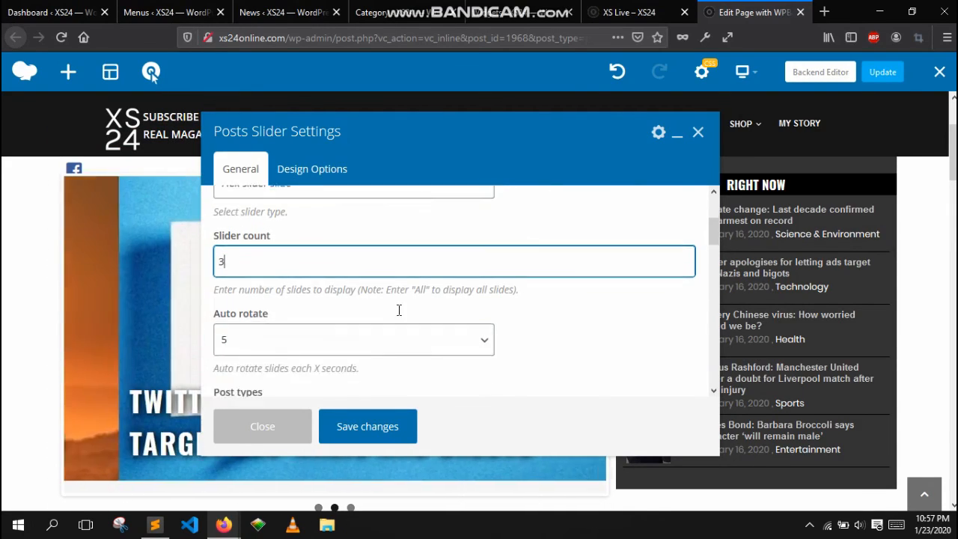
{"action": "scroll", "coordinate": [367, 330], "scroll_direction": "down", "scroll_amount": 7}
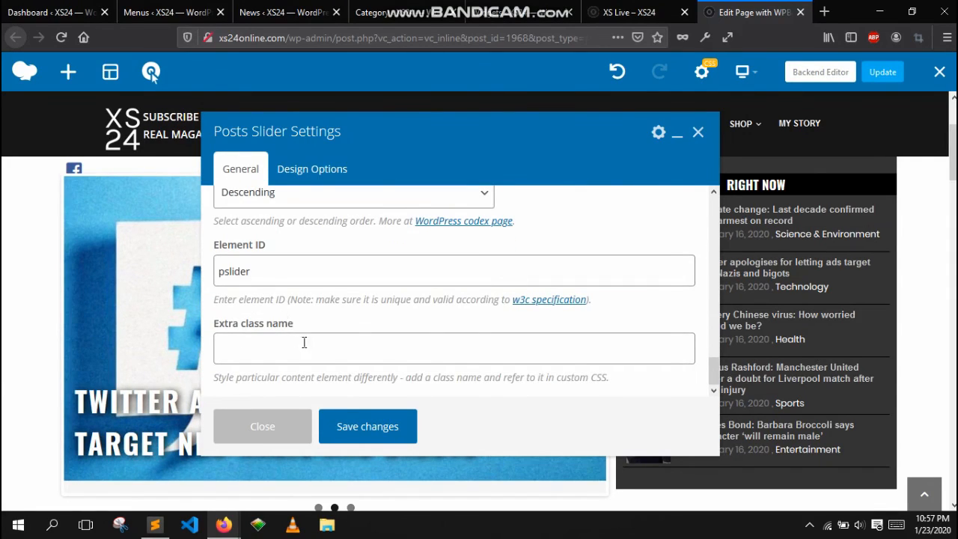
{"action": "scroll", "coordinate": [304, 342], "scroll_direction": "up", "scroll_amount": 5}
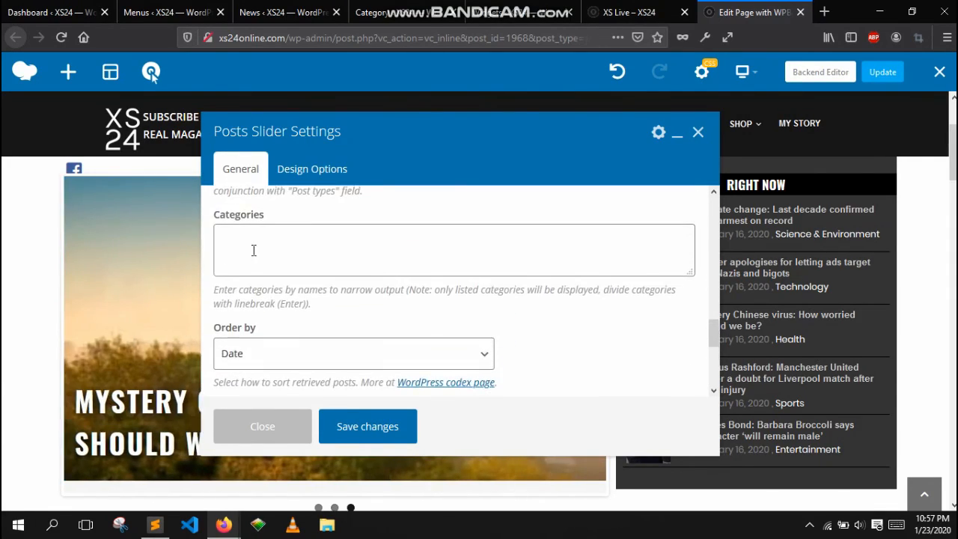